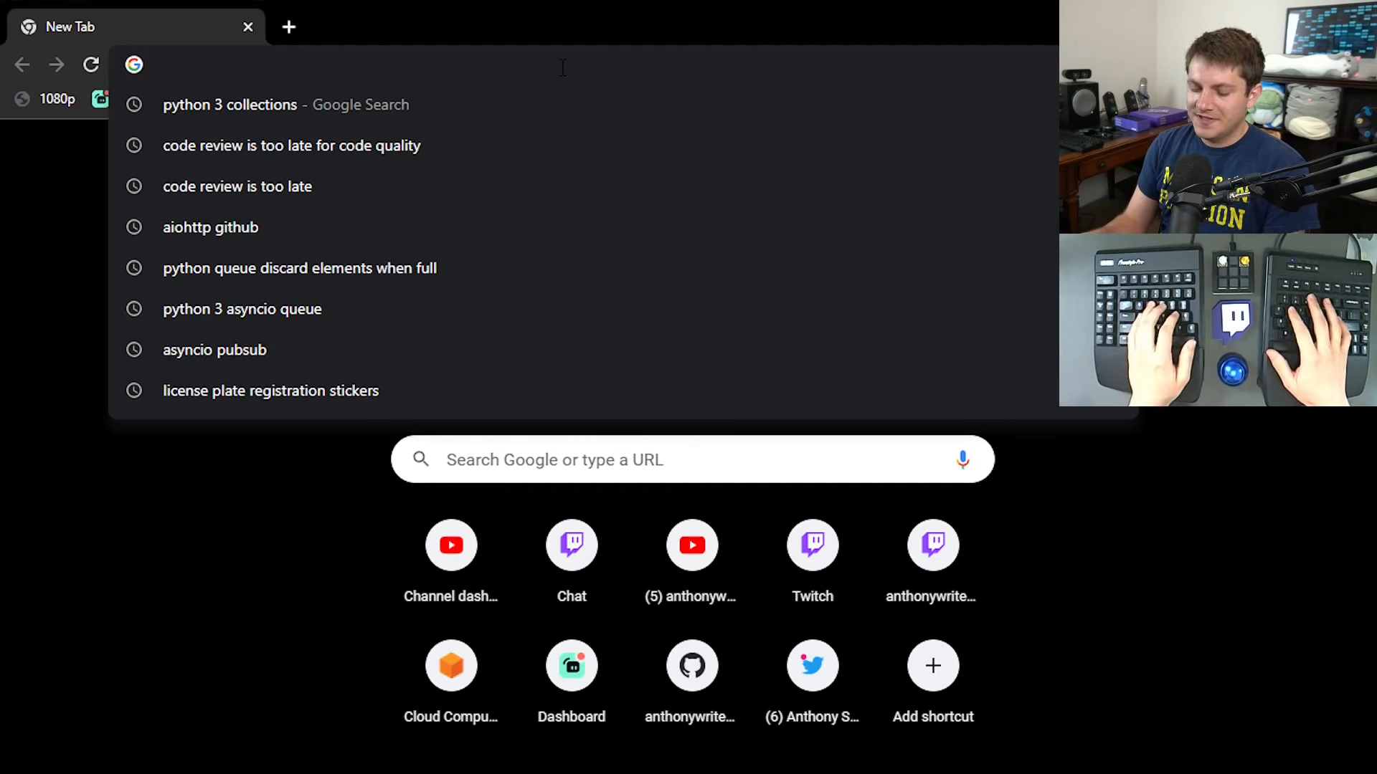
Search Google for "ubuntu 22.04 download" and open the Ubuntu 22.04 LTS (Jammy Jellyfish) releases page.
{"action": "type", "text": "ubuntu 22.04 download"}
{"action": "key", "text": "Return"}
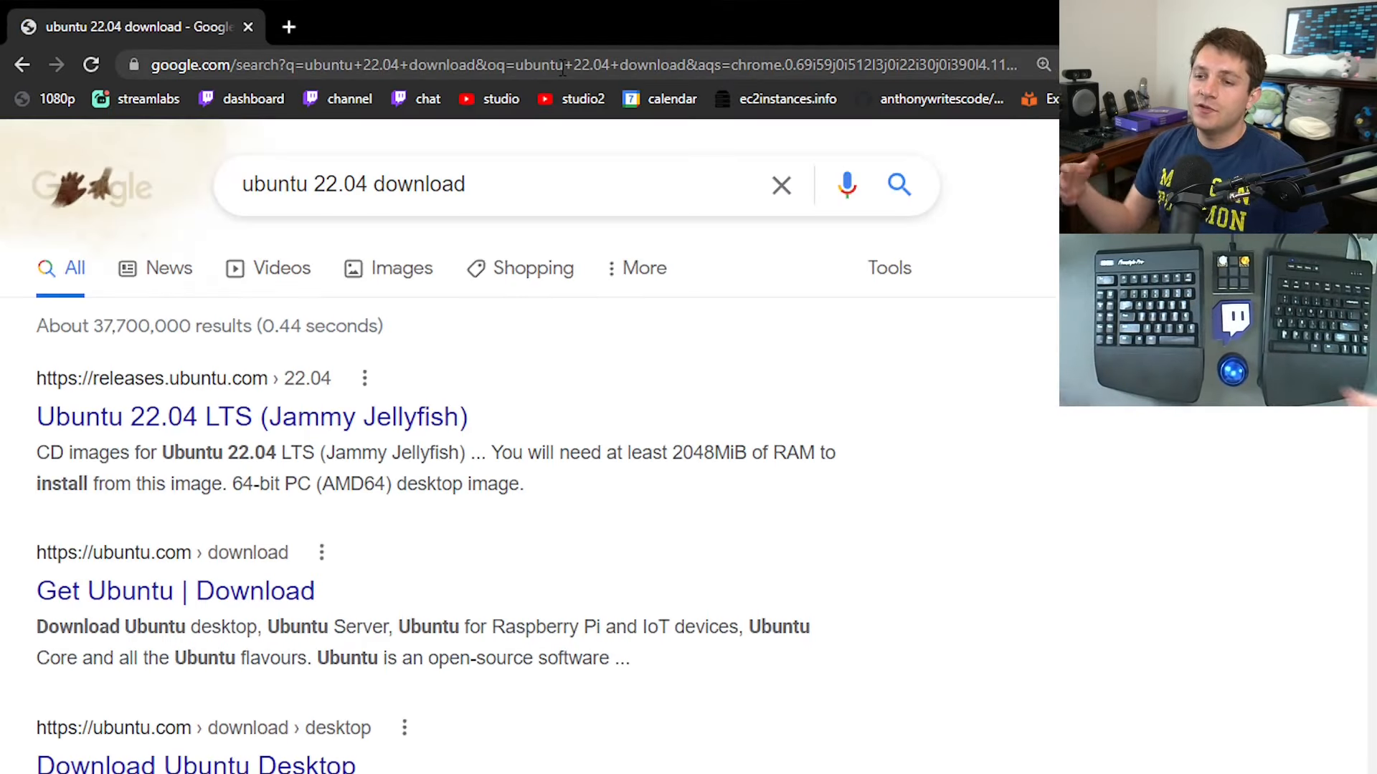
{"action": "double_click", "coordinate": [337, 184]}
{"action": "key", "text": "Right"}
{"action": "left_click_drag", "start_coordinate": [308, 184], "coordinate": [333, 192]}
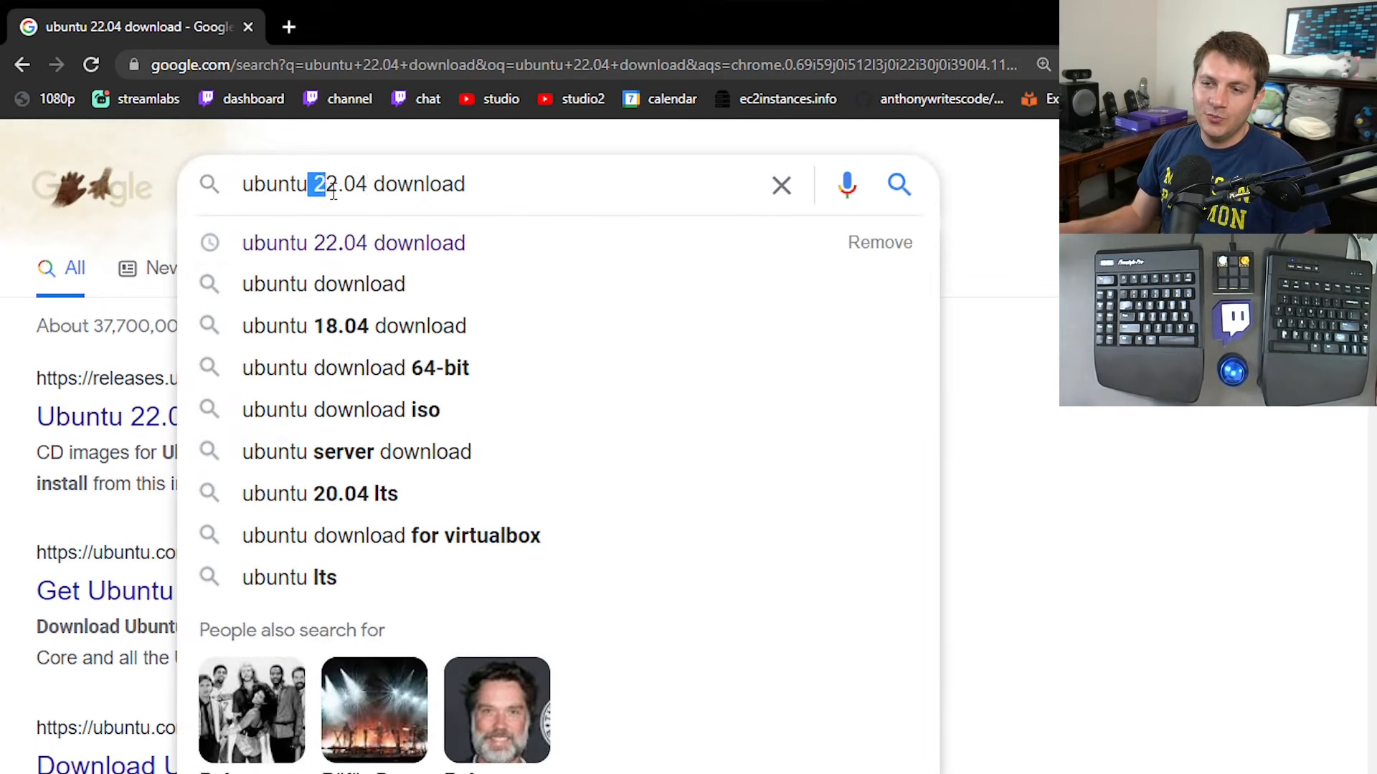
{"action": "left_click", "coordinate": [1146, 419]}
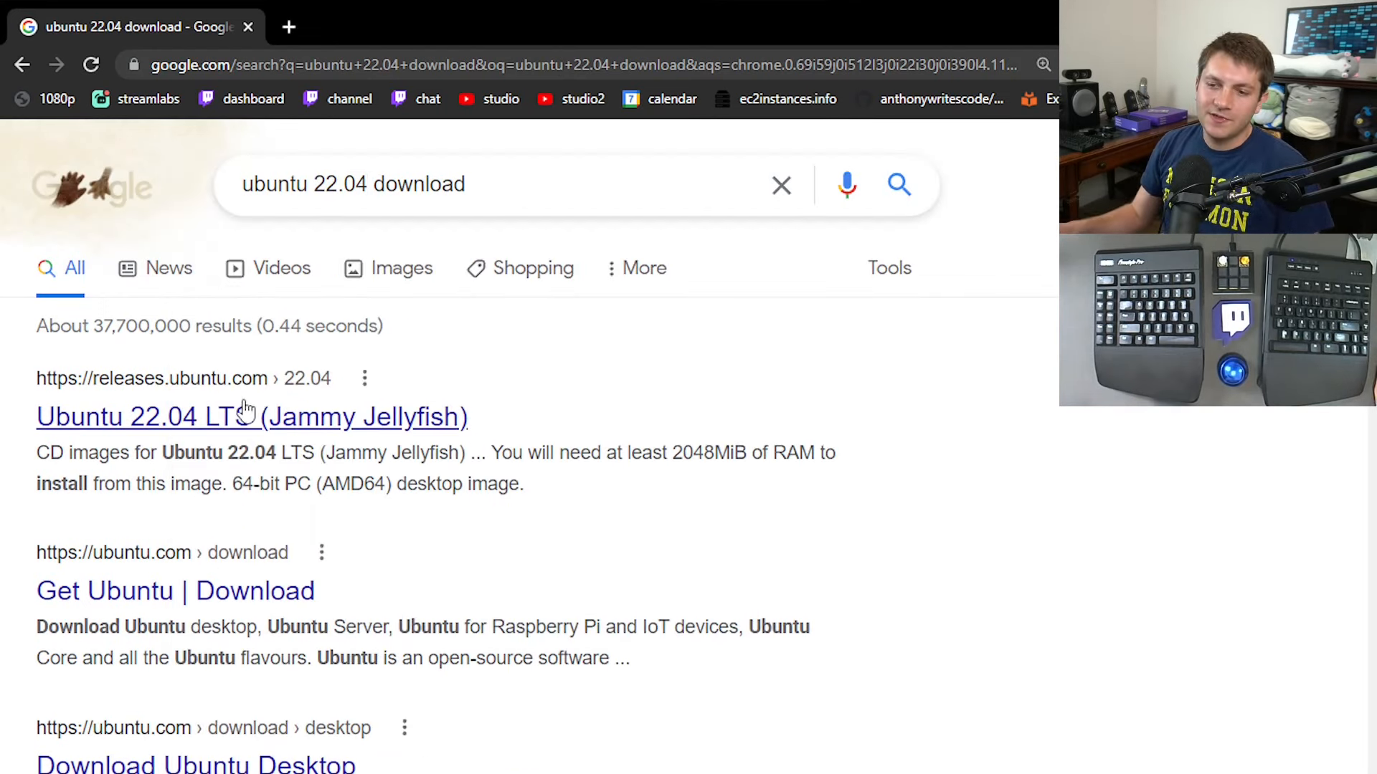
{"action": "left_click", "coordinate": [246, 416]}
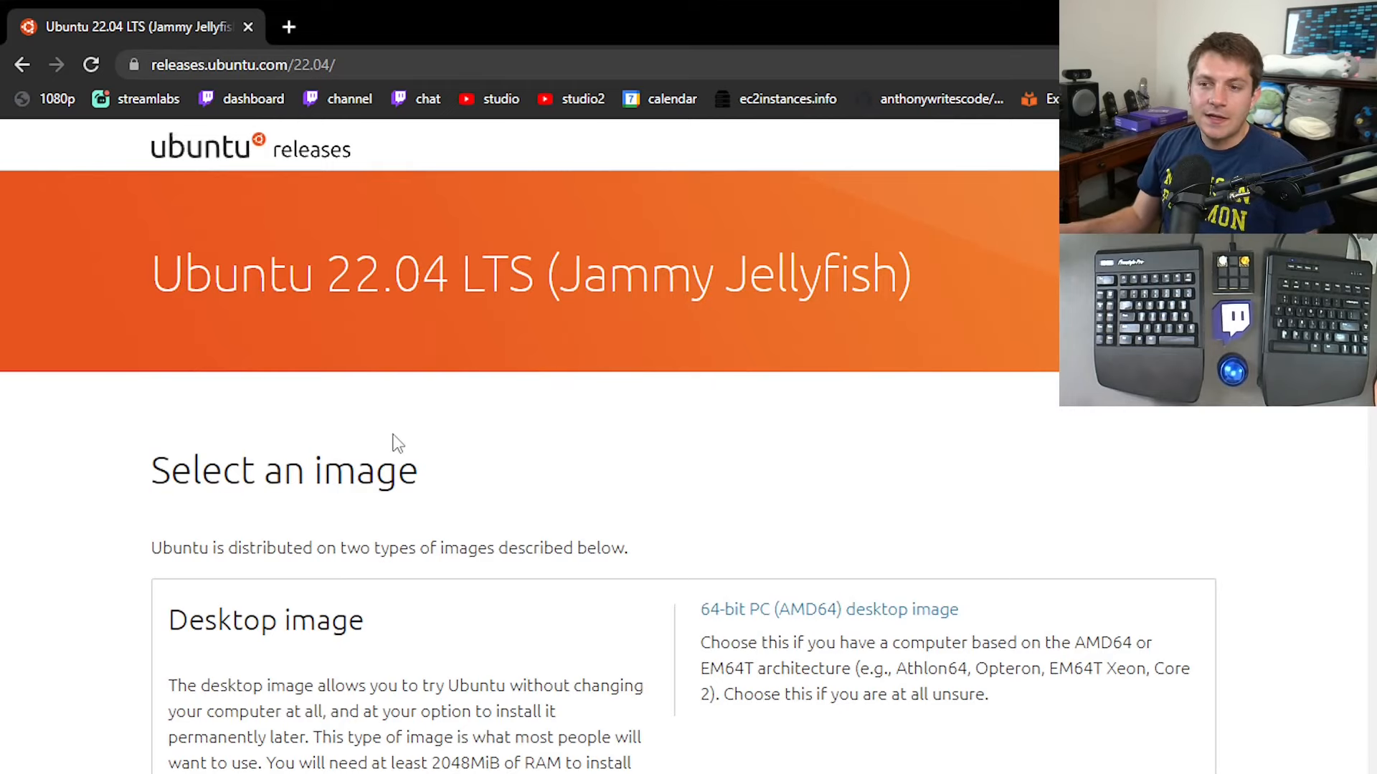
Request the 64-bit PC (AMD64) desktop image, and select ubuntu-22.04-desktop-amd64.iso in the ISOs folder in File Explorer.
{"action": "scroll", "coordinate": [396, 443], "scroll_direction": "down", "scroll_amount": 3}
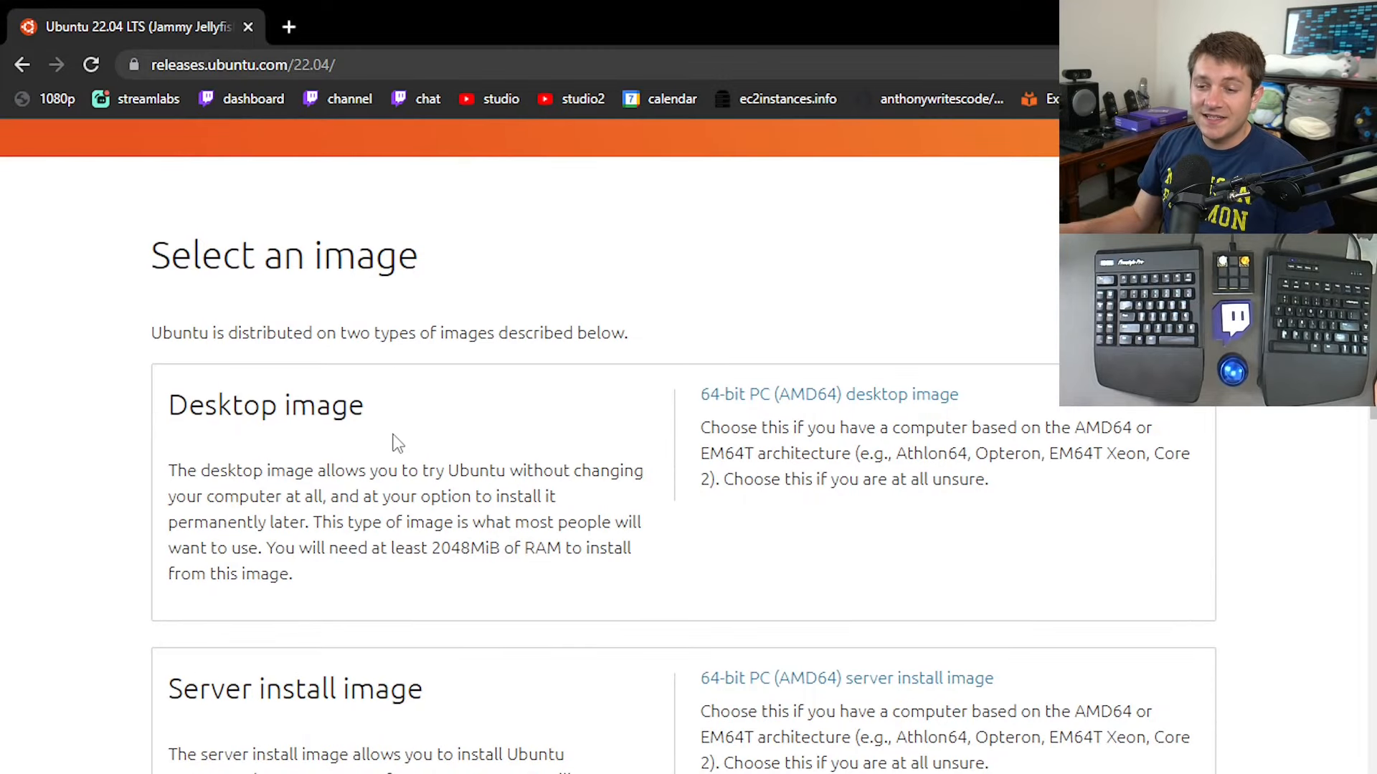
{"action": "scroll", "coordinate": [396, 443], "scroll_direction": "down", "scroll_amount": 2}
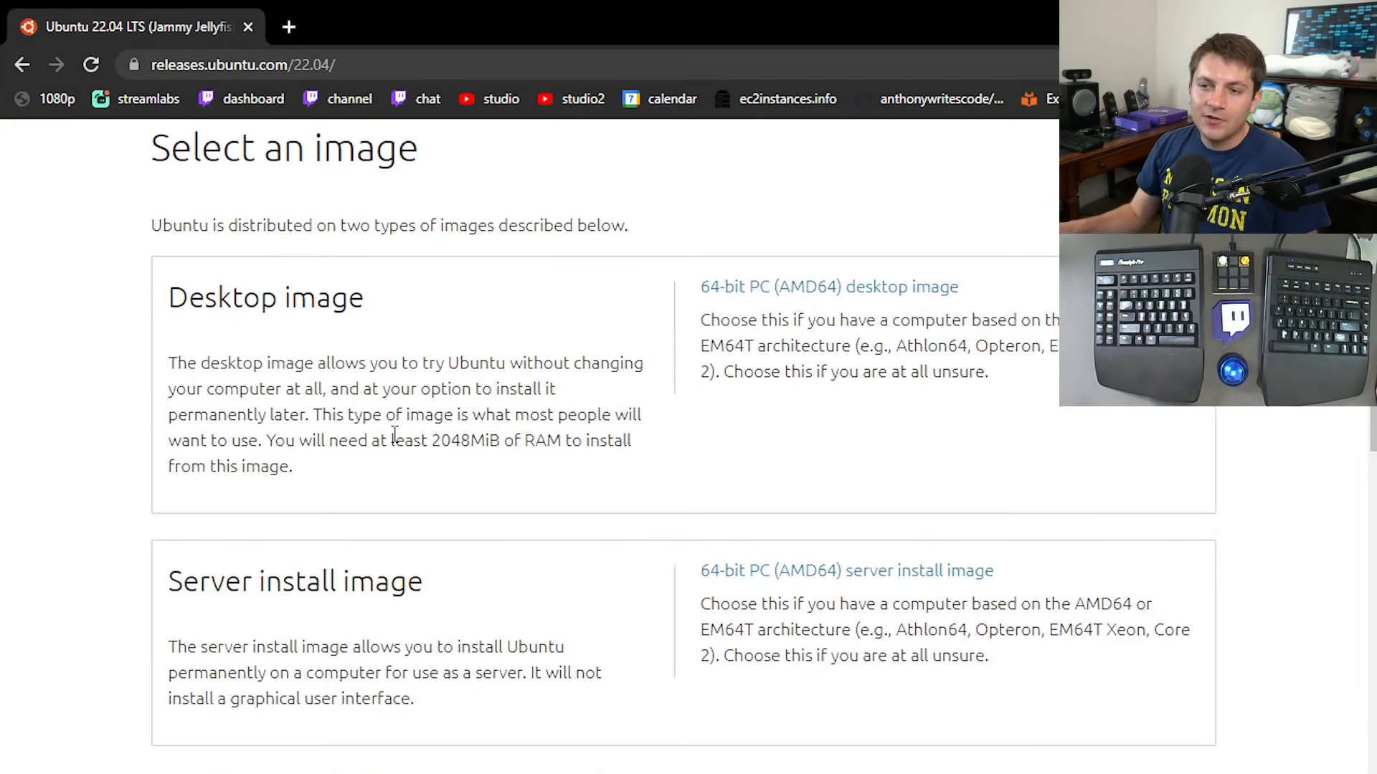
{"action": "left_click", "coordinate": [806, 296]}
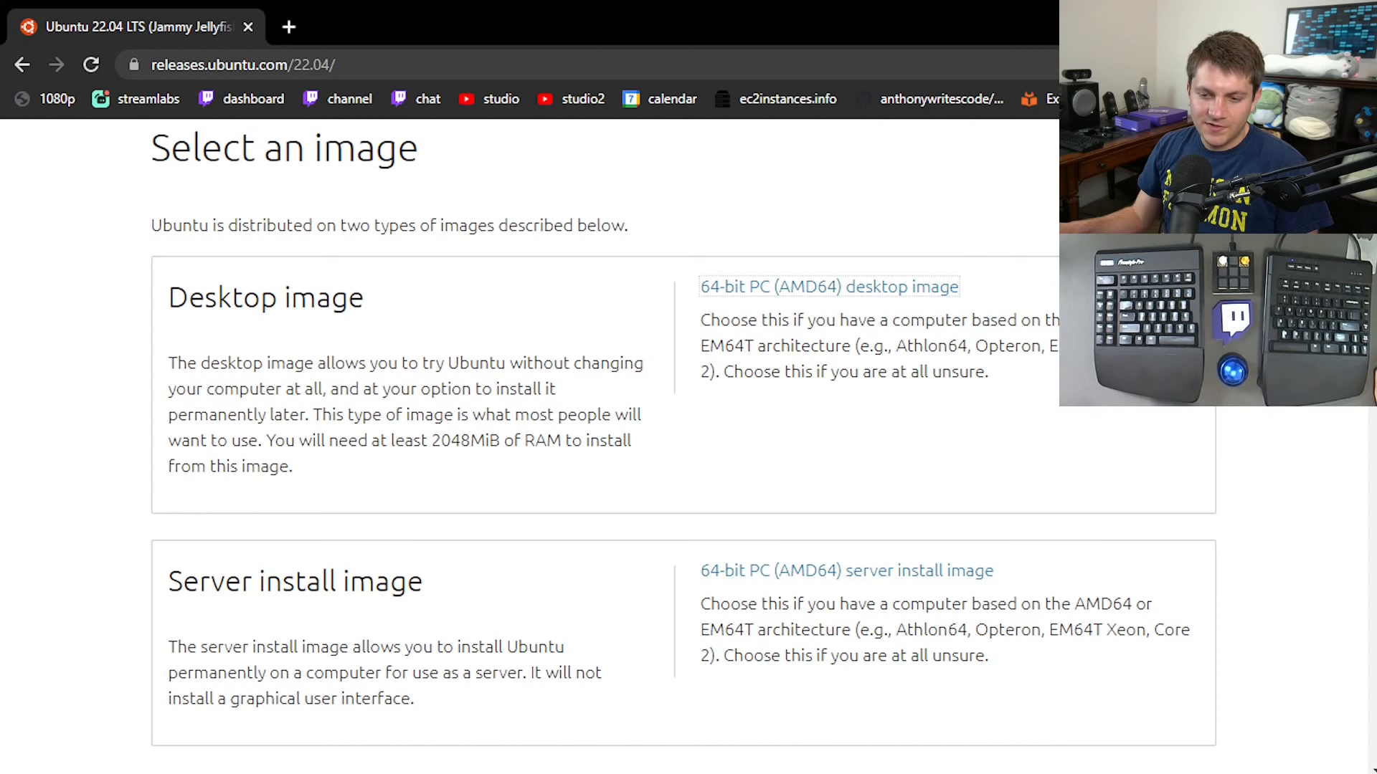
{"action": "left_click", "coordinate": [130, 773]}
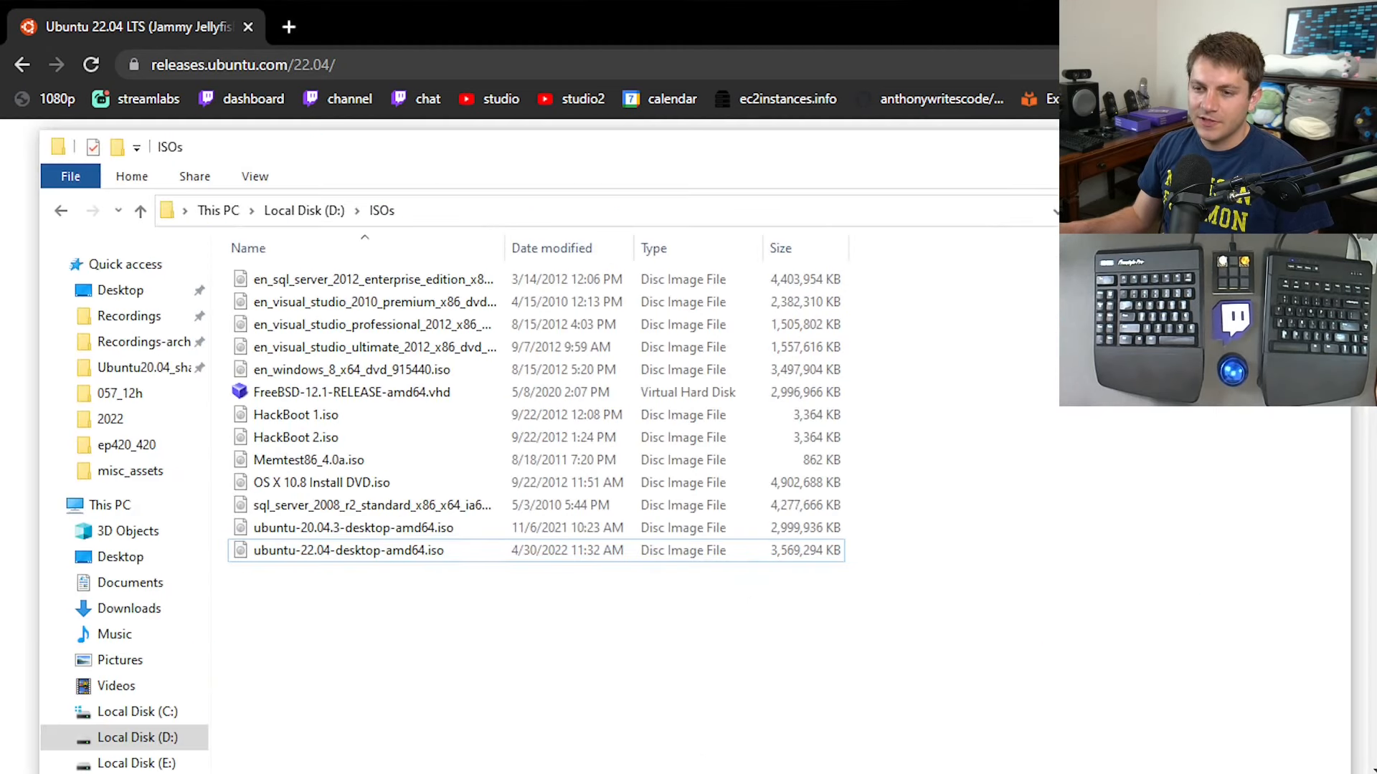
{"action": "left_click", "coordinate": [375, 555]}
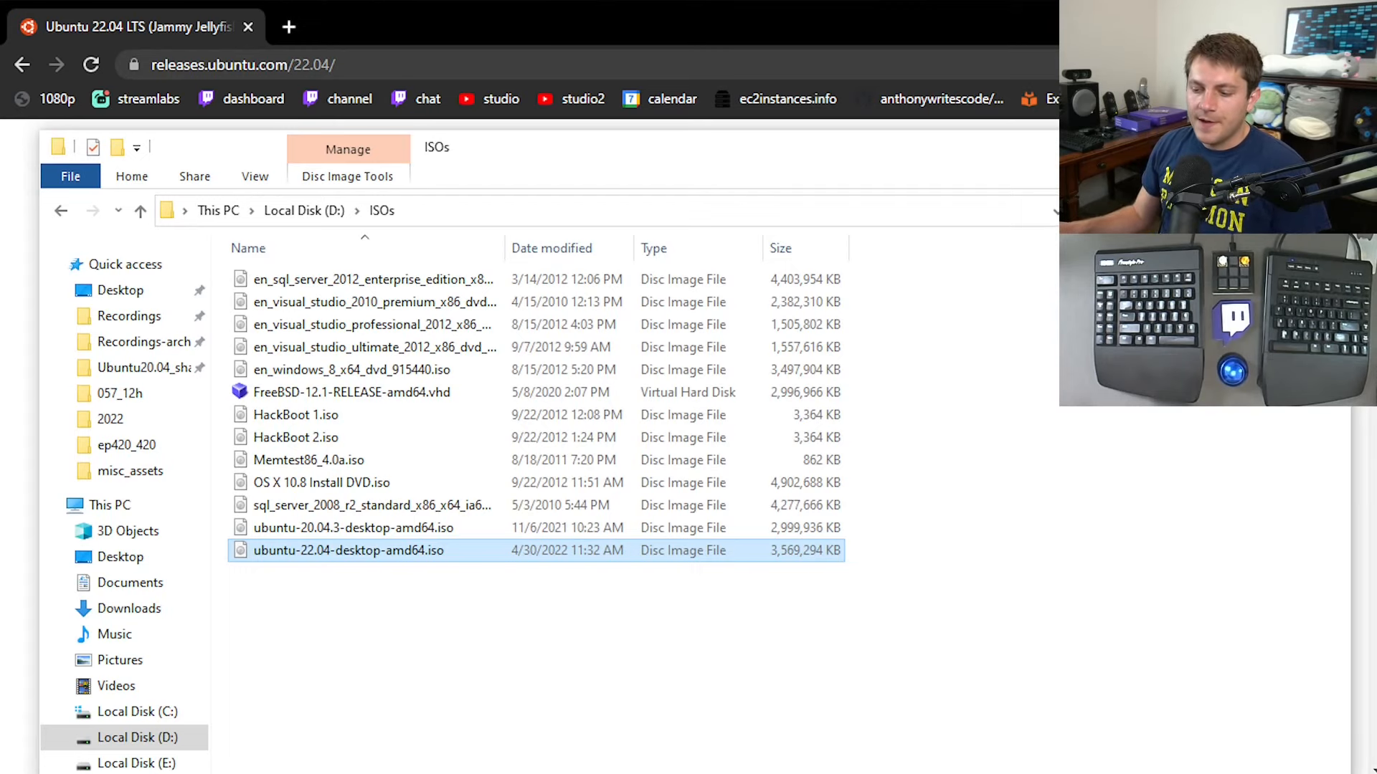
Switch to VirtualBox Manager and start creating a new virtual machine.
{"action": "key", "text": "alt+Tab"}
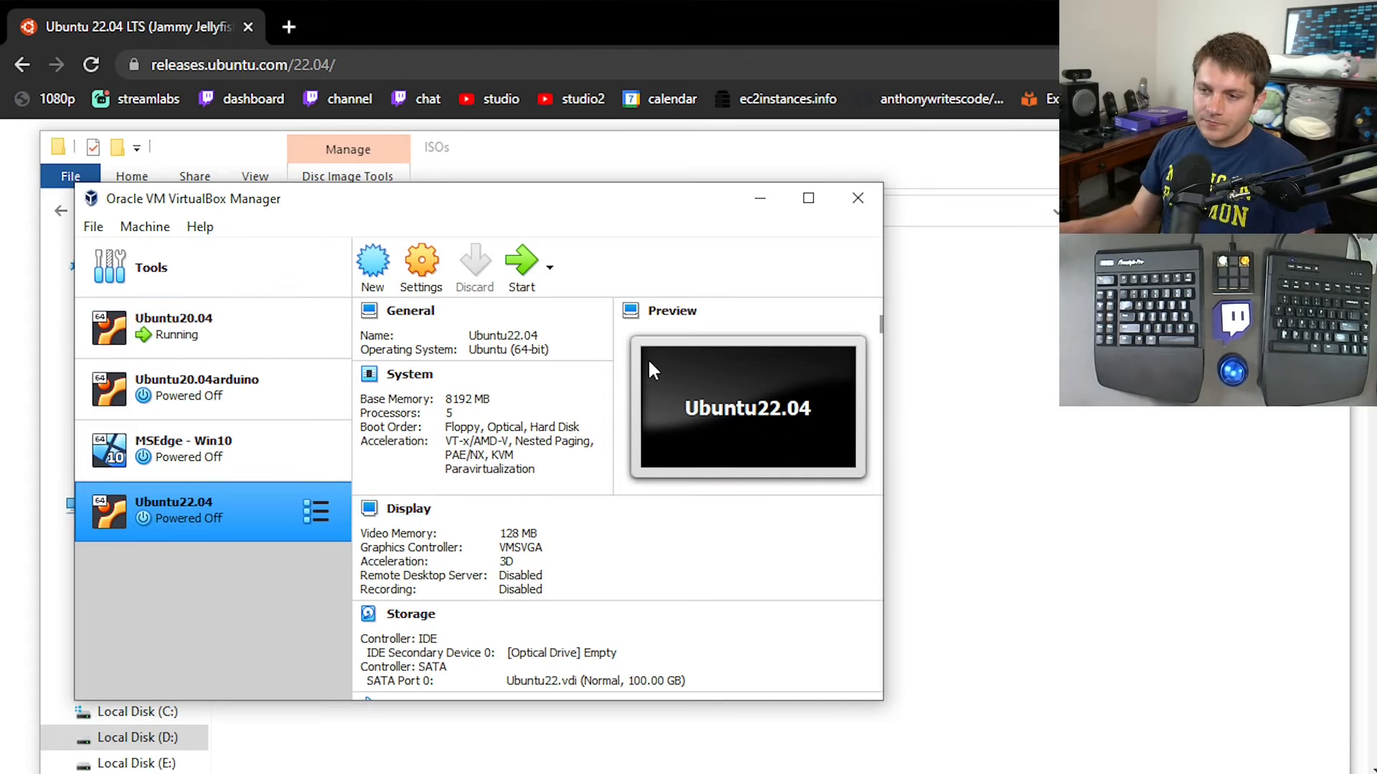
{"action": "left_click", "coordinate": [383, 264]}
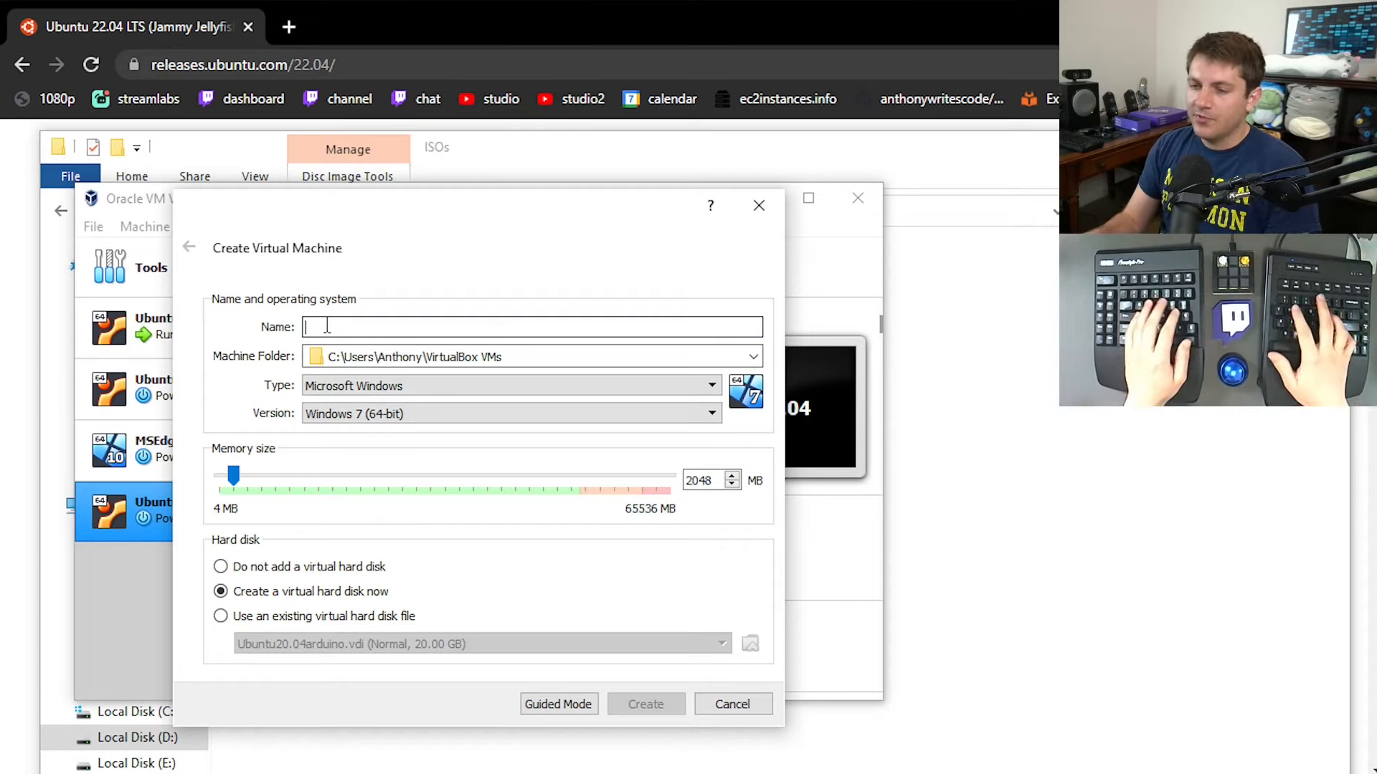
{"action": "type", "text": "Ubuntu22."}
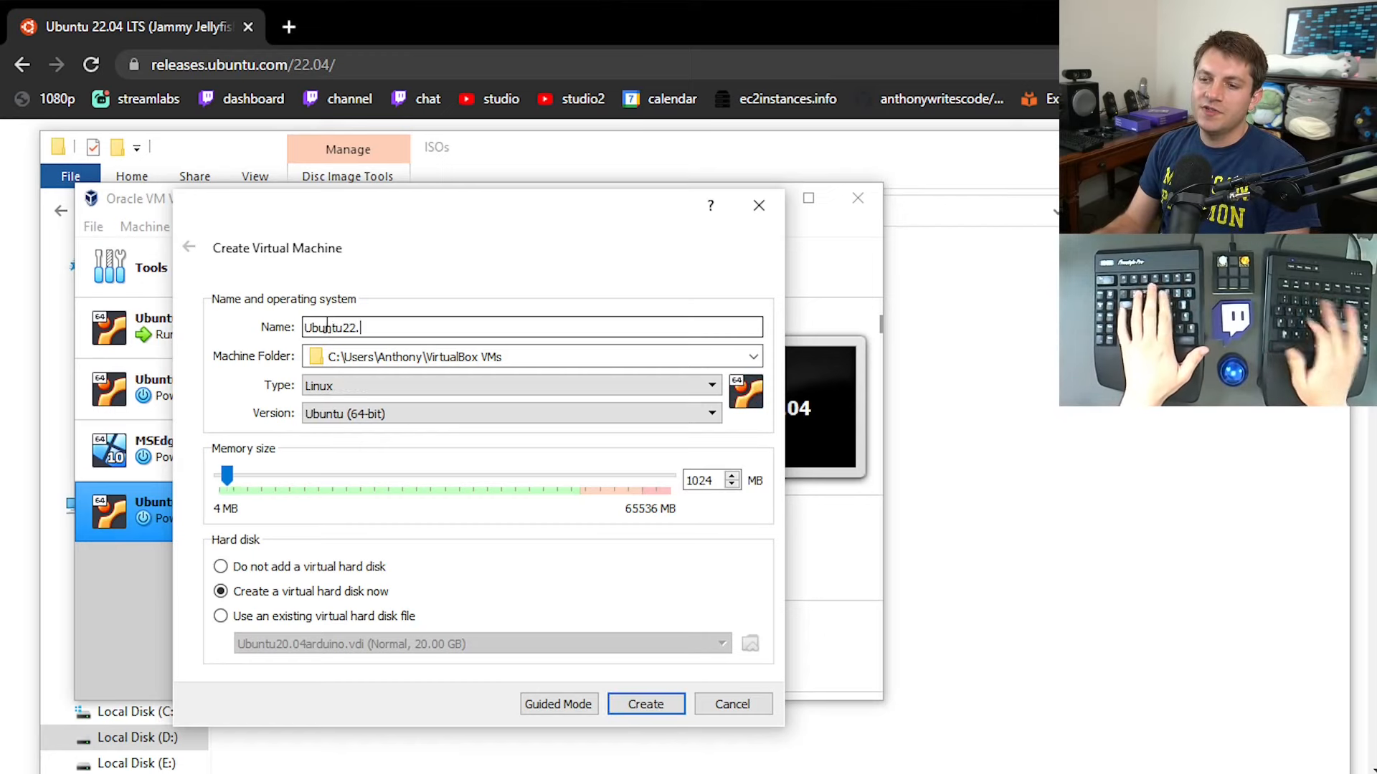
{"action": "type", "text": "04_2"}
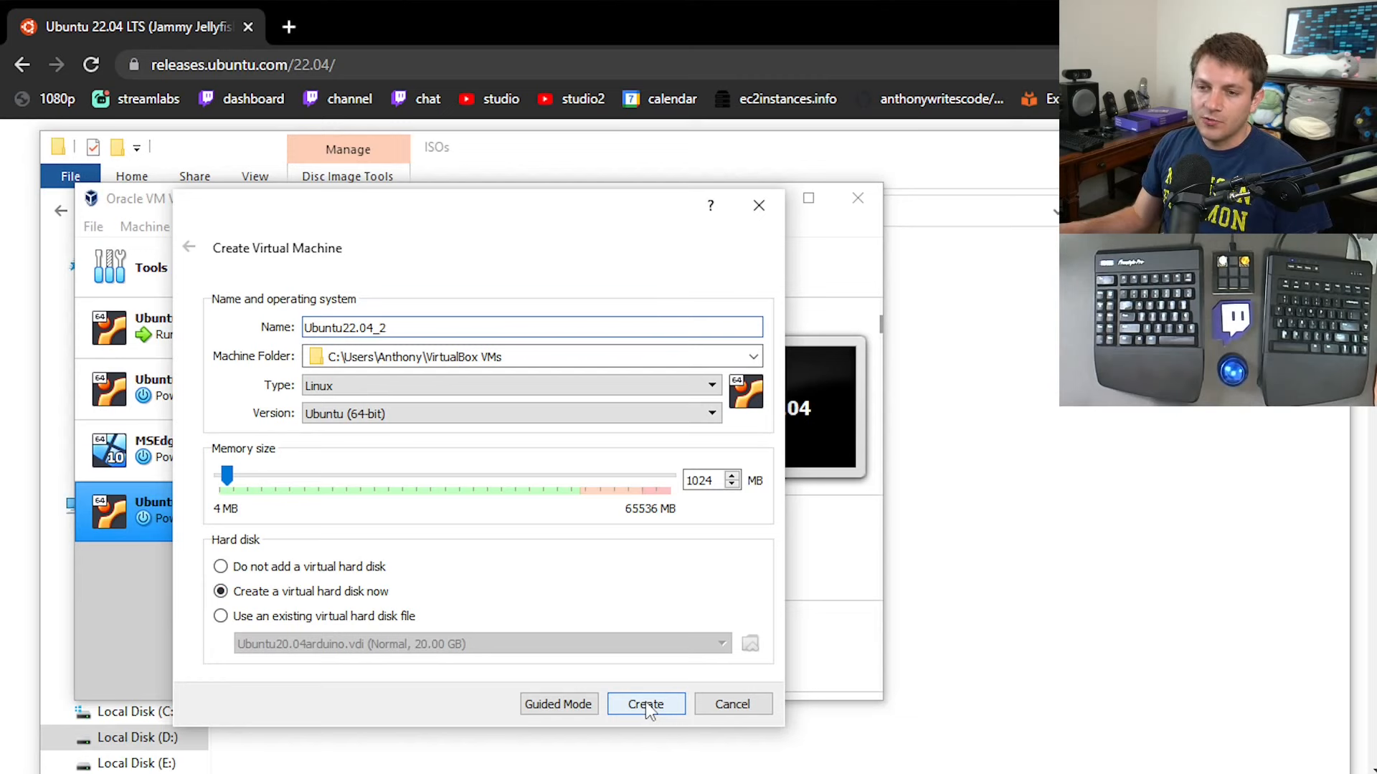
Change the virtual machine wizard to guided mode and name the machine Ubuntu22.04_2.
{"action": "left_click", "coordinate": [561, 704]}
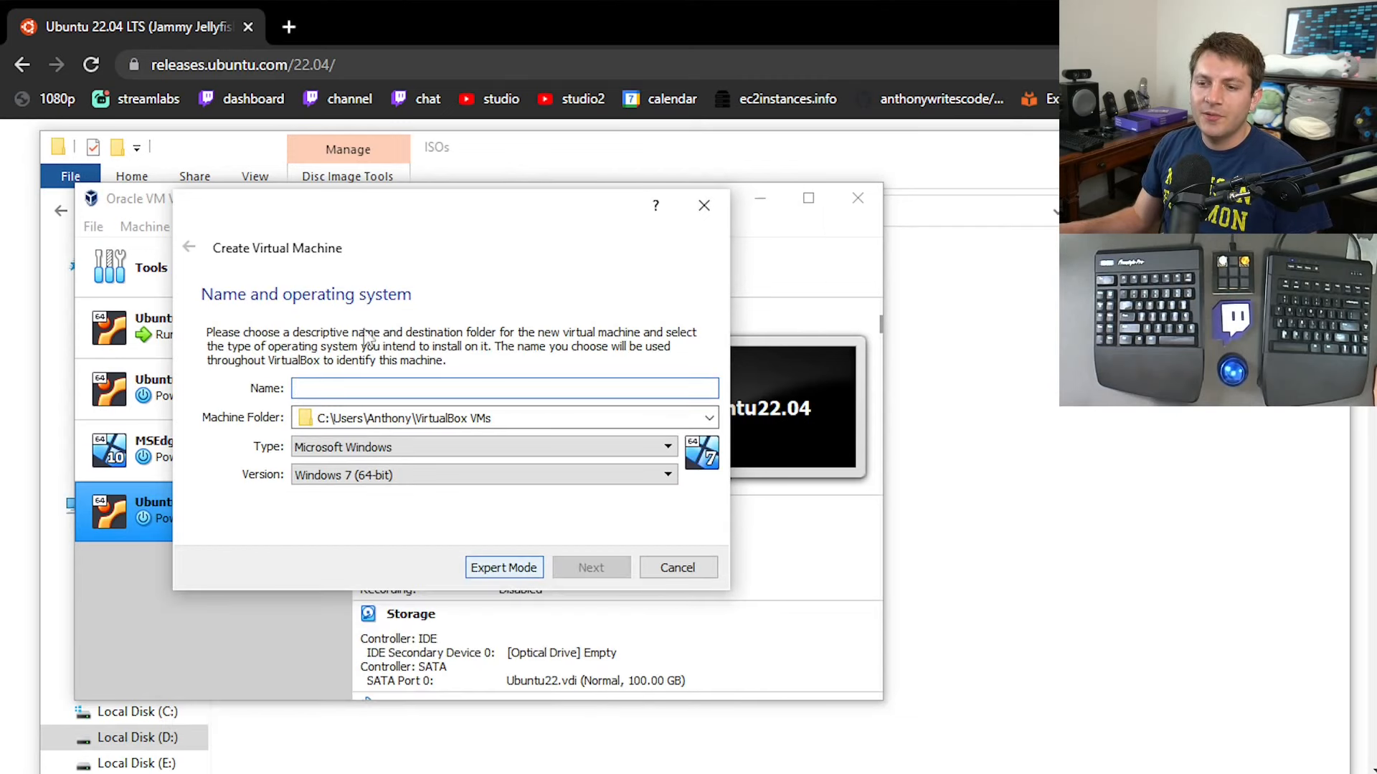
{"action": "type", "text": "Ubuntu"}
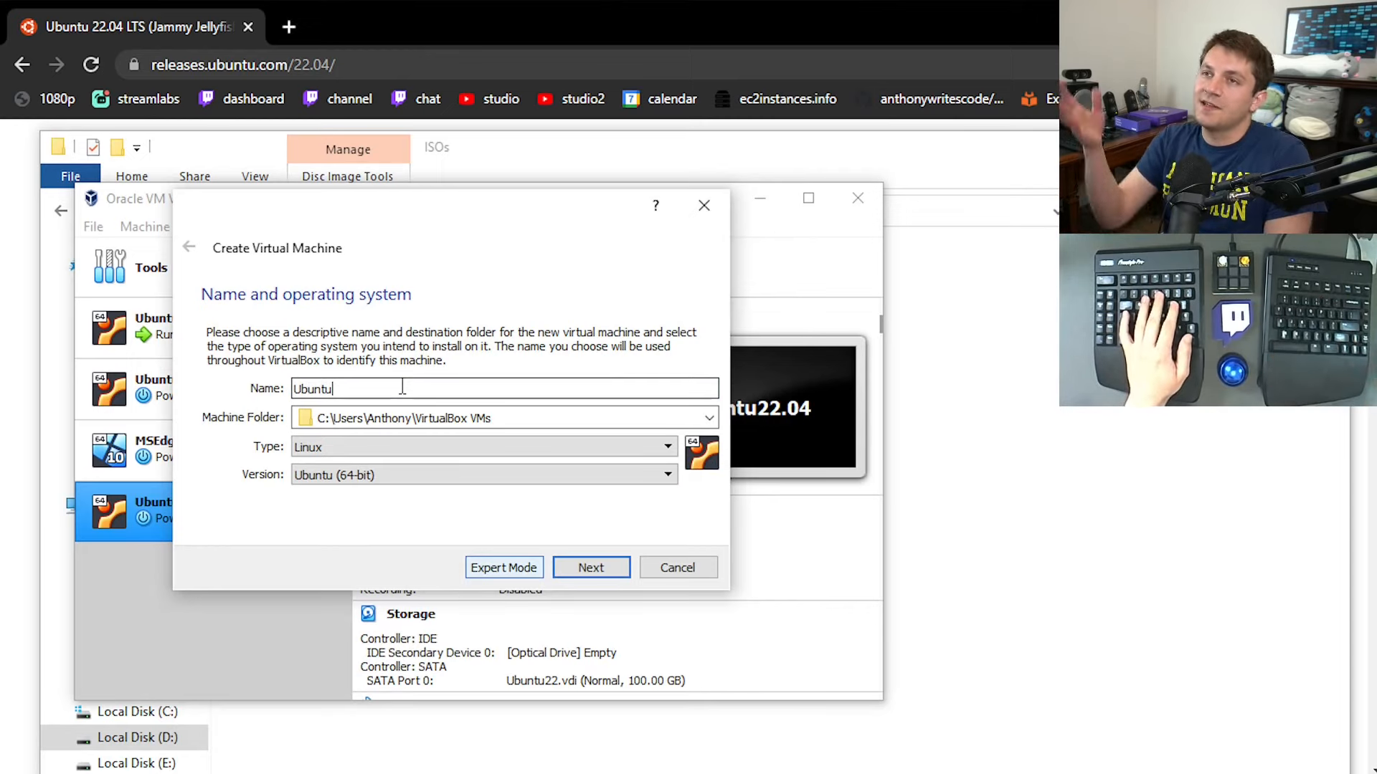
{"action": "type", "text": "22.04_2"}
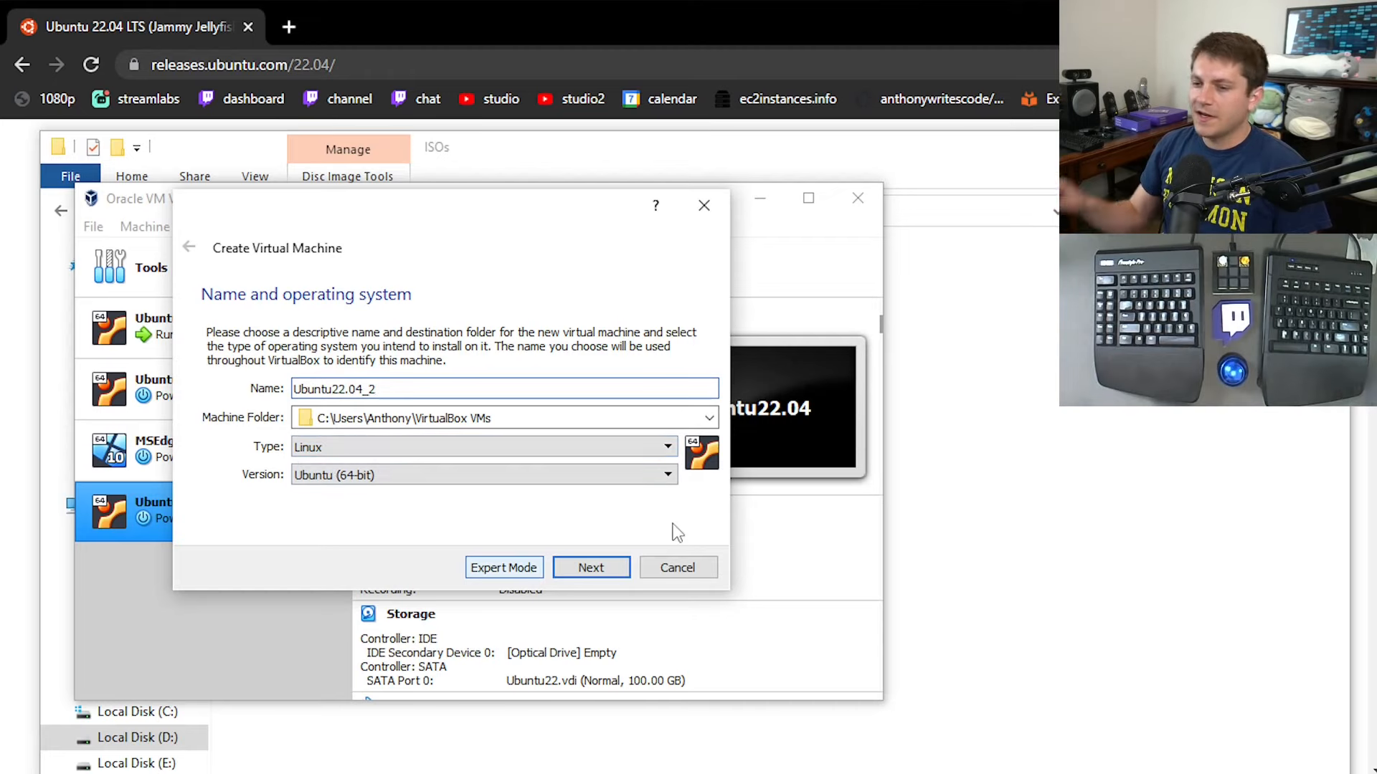
Set the machine folder to E:\VMs and accept the machine's name and operating system page.
{"action": "left_click", "coordinate": [708, 418]}
{"action": "left_click", "coordinate": [364, 458]}
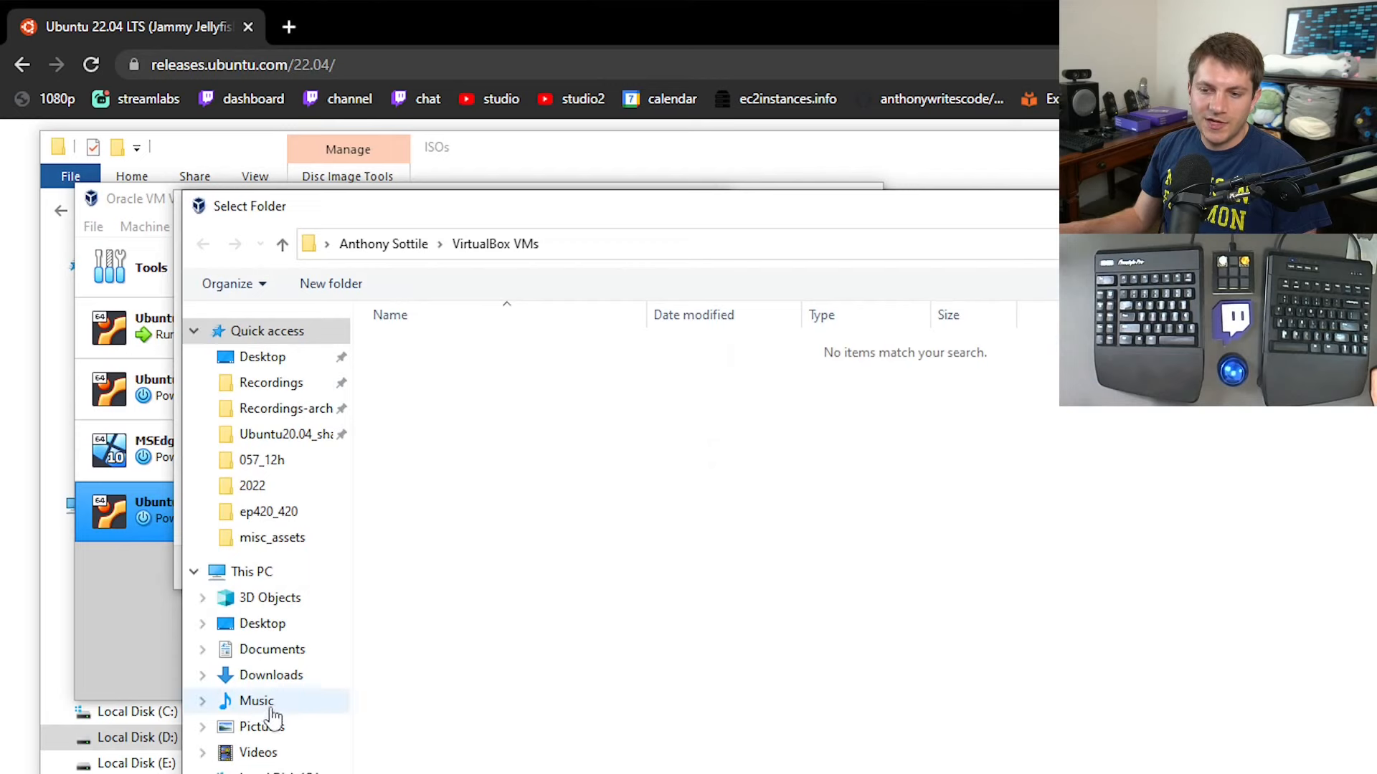
{"action": "left_click", "coordinate": [279, 773]}
{"action": "double_click", "coordinate": [407, 392]}
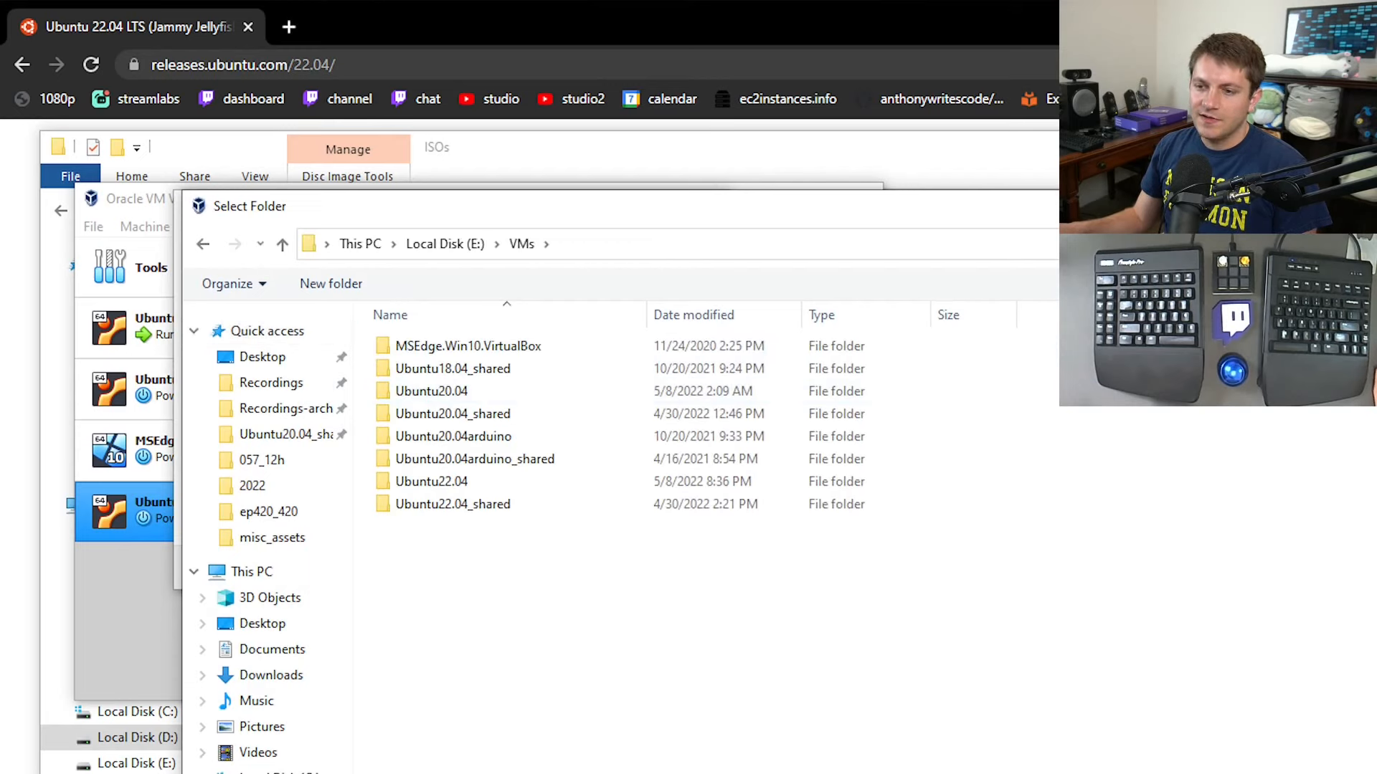
{"action": "left_click", "coordinate": [1183, 773]}
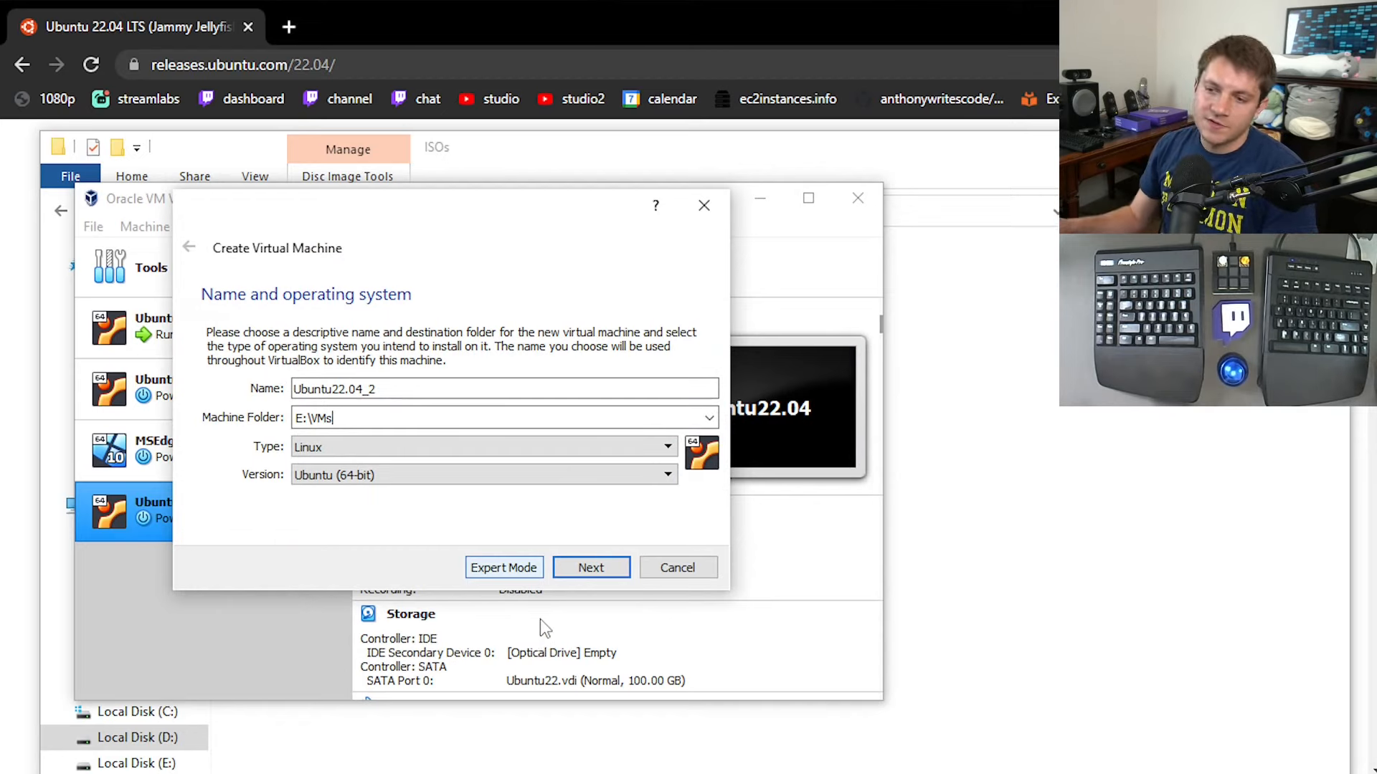
{"action": "left_click", "coordinate": [590, 567]}
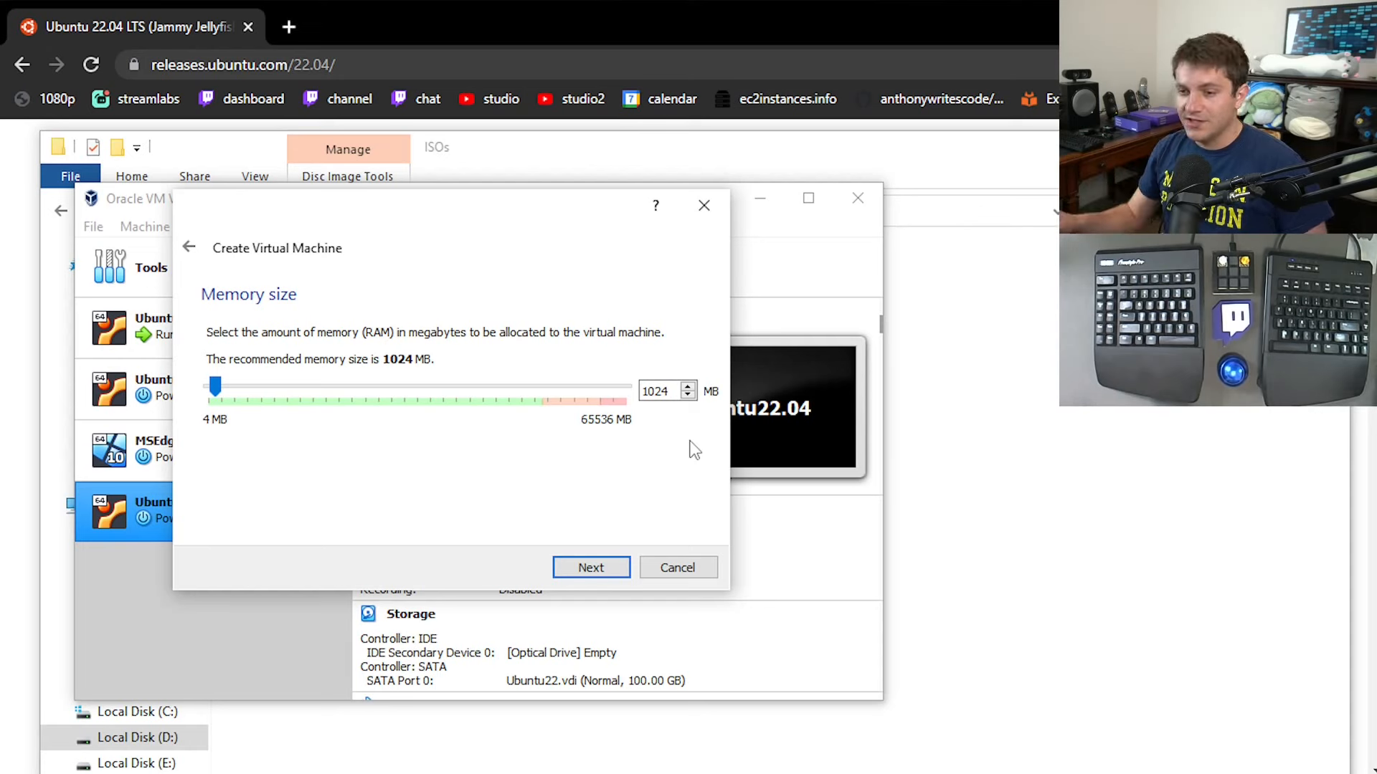
Keep the 1024 MB memory size and configure a new virtual hard disk as VDI with fixed-size storage.
{"action": "left_click", "coordinate": [614, 573]}
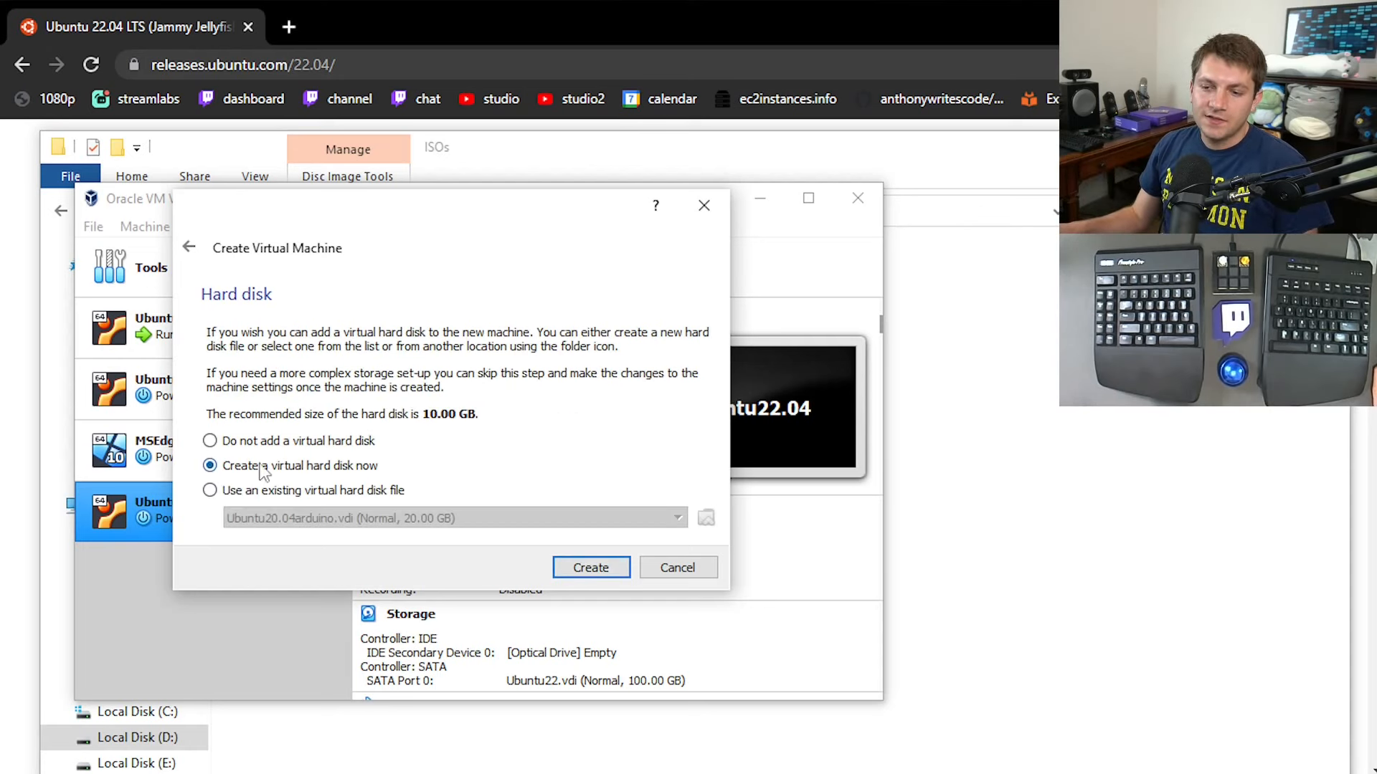
{"action": "left_click", "coordinate": [594, 572]}
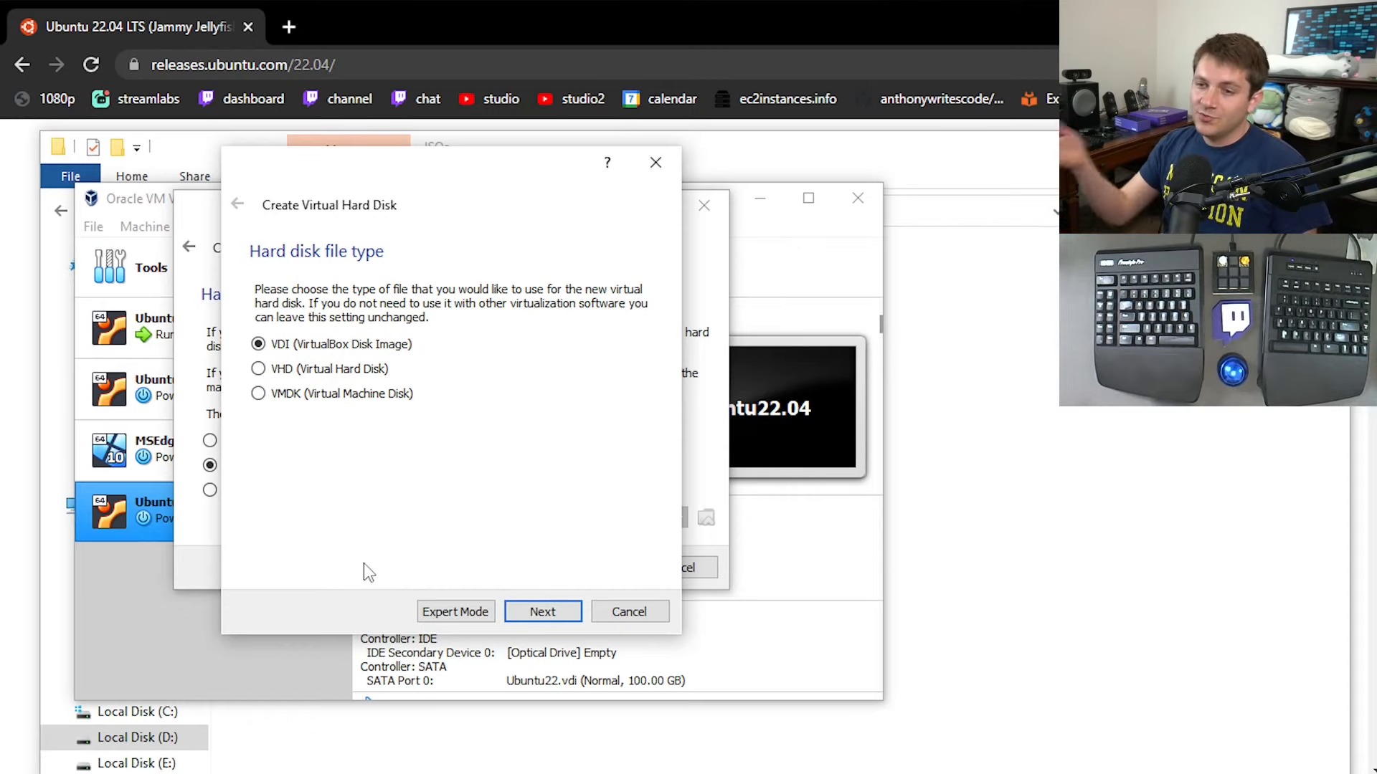
{"action": "left_click", "coordinate": [542, 611]}
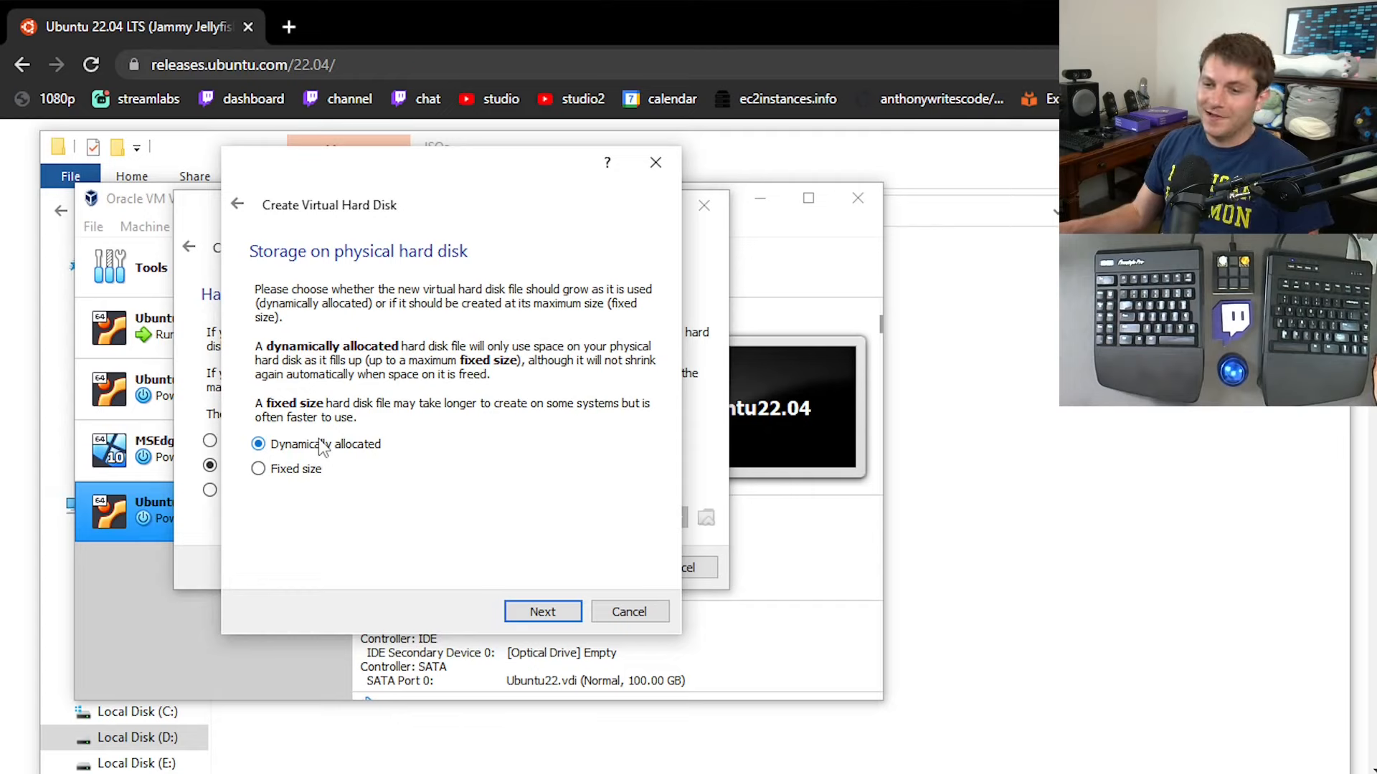
{"action": "left_click", "coordinate": [299, 473]}
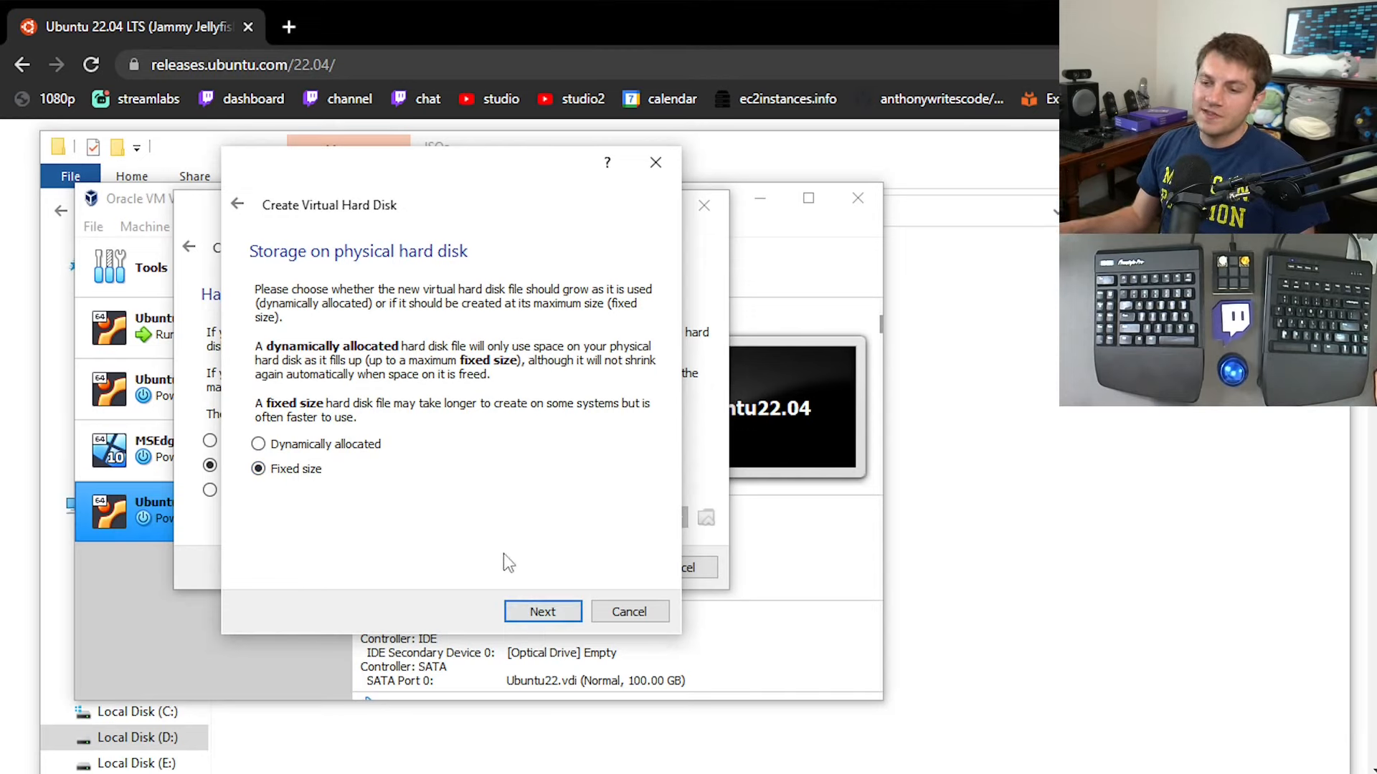
{"action": "left_click", "coordinate": [532, 612]}
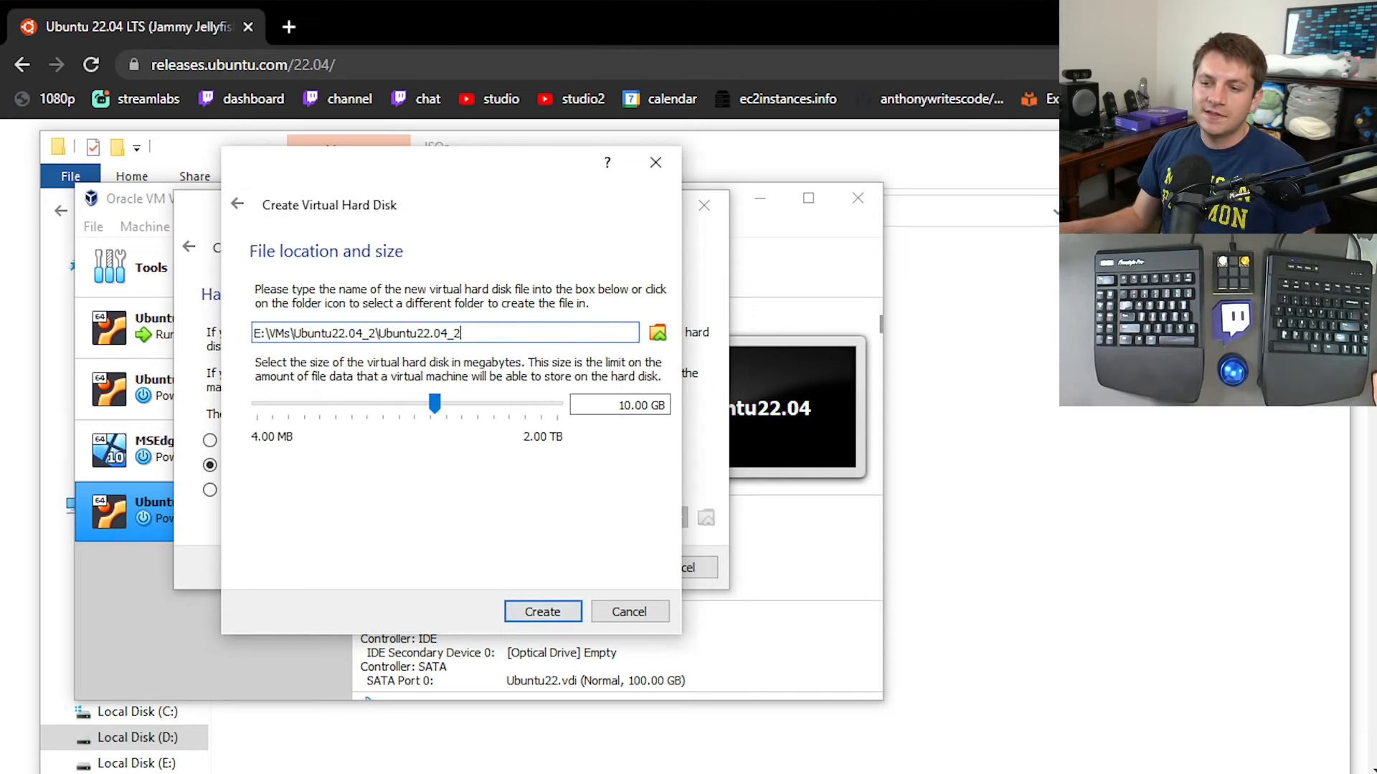
Set the virtual hard disk size to 40 GB and create the disk.
{"action": "left_click_drag", "start_coordinate": [620, 403], "coordinate": [629, 411]}
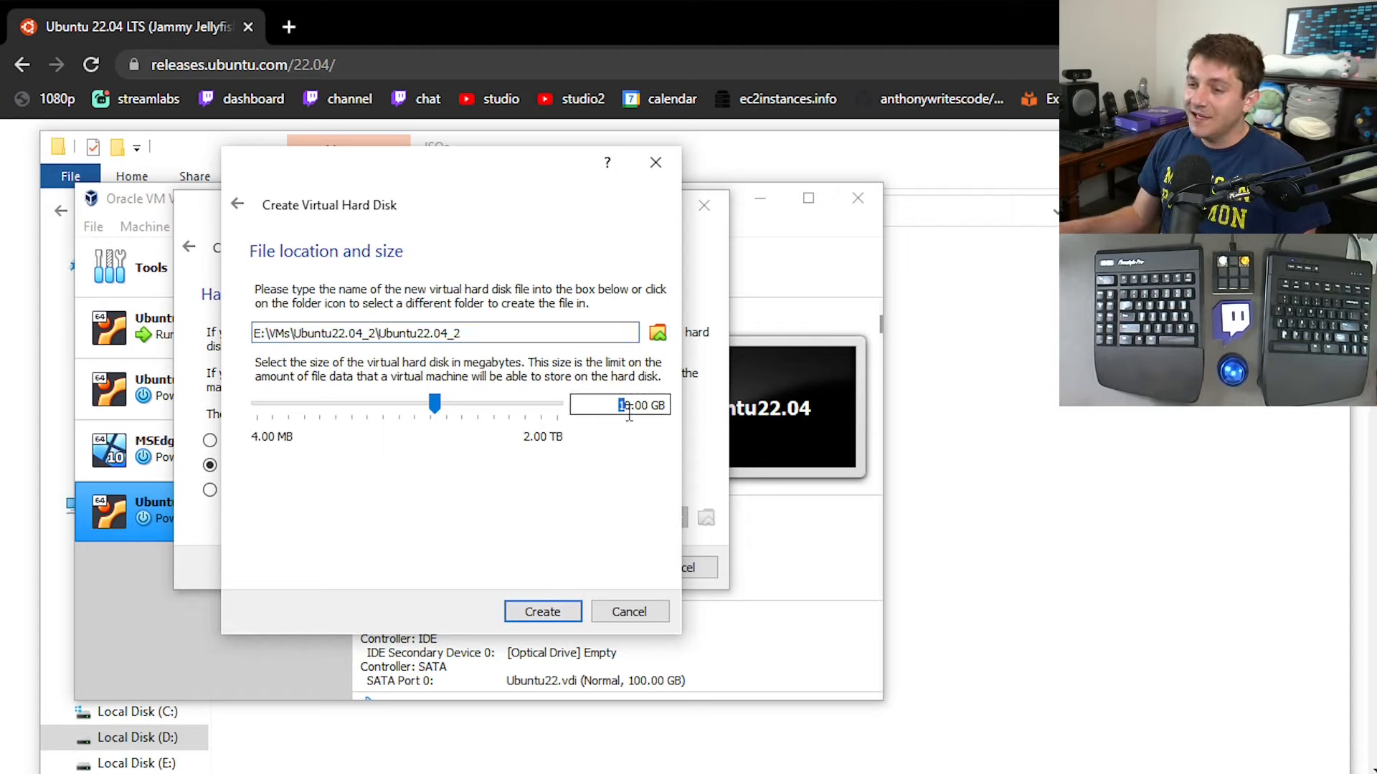
{"action": "type", "text": "4"}
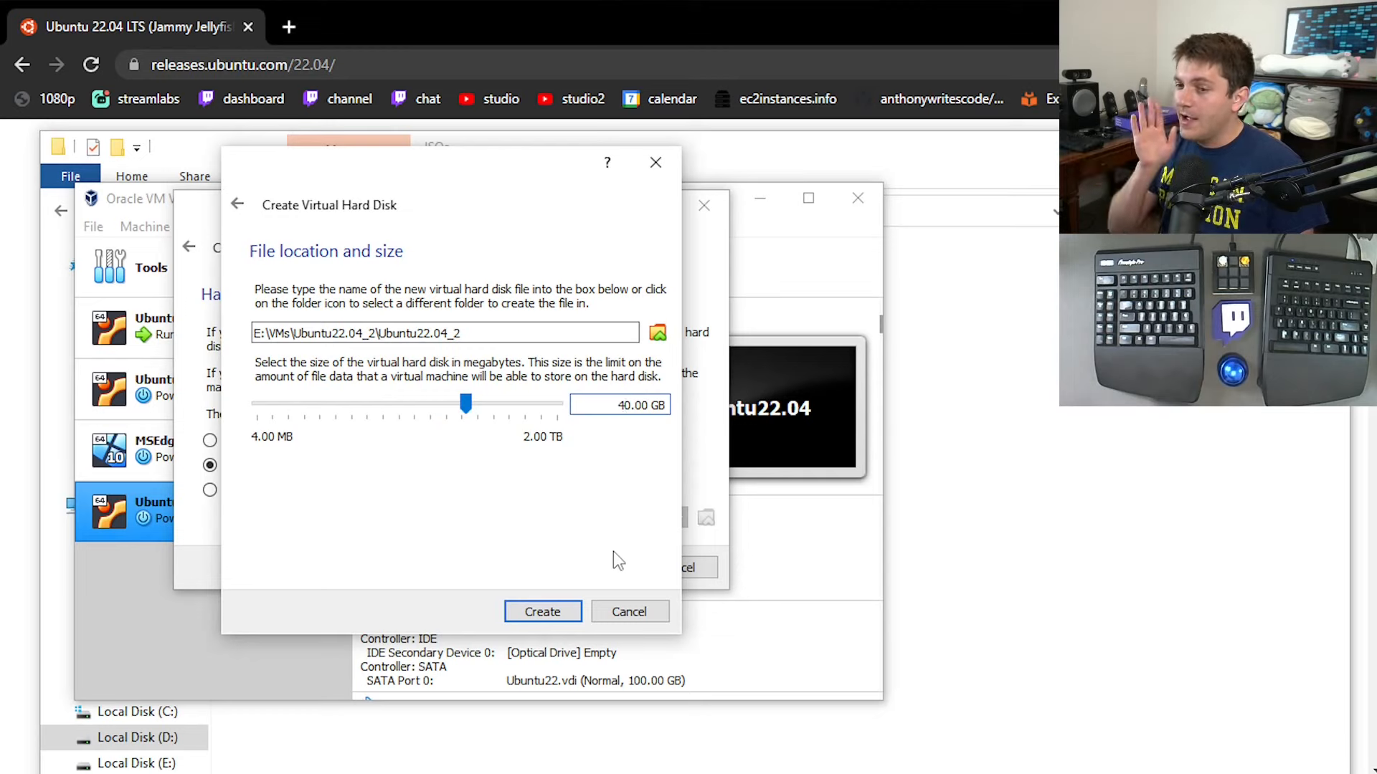
{"action": "key", "text": "BackSpace"}
{"action": "type", "text": "10"}
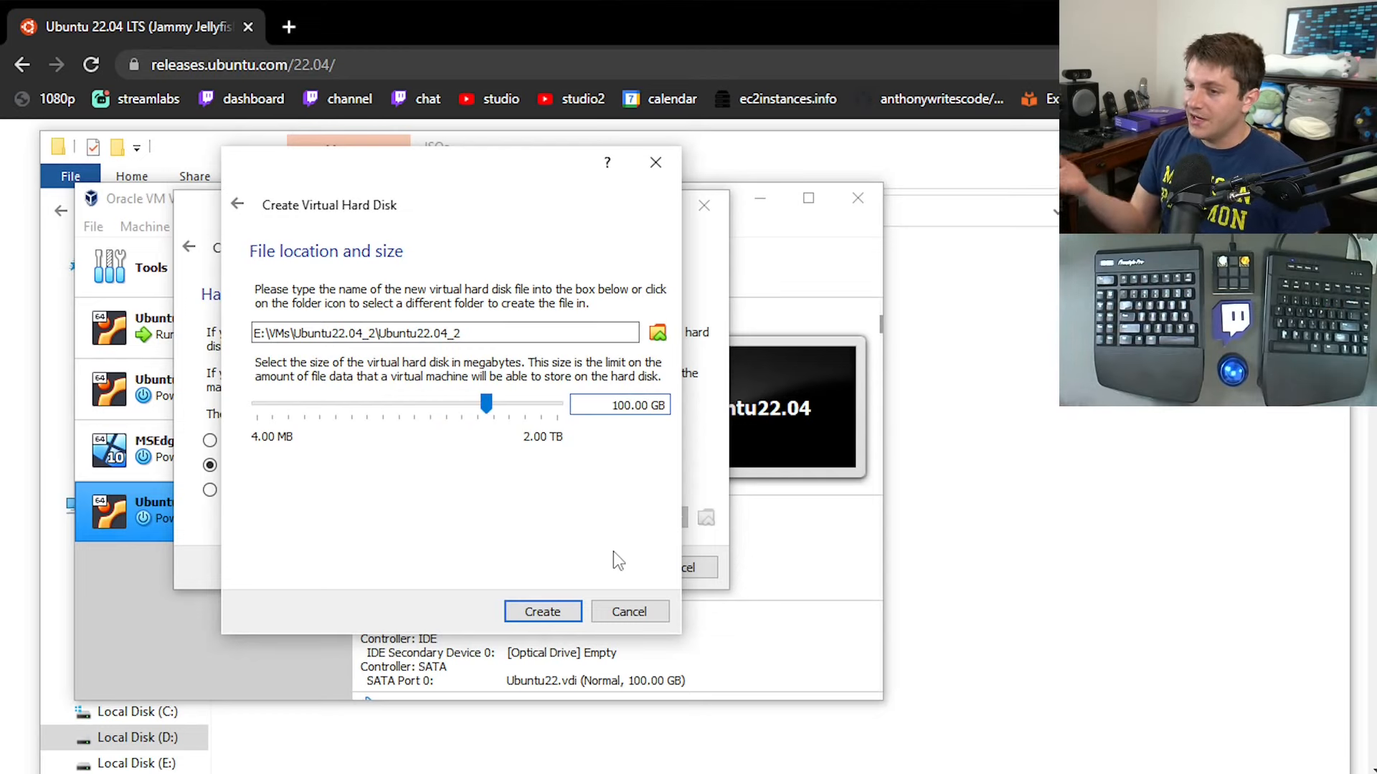
{"action": "key", "text": "BackSpace"}
{"action": "key", "text": "BackSpace"}
{"action": "type", "text": "4"}
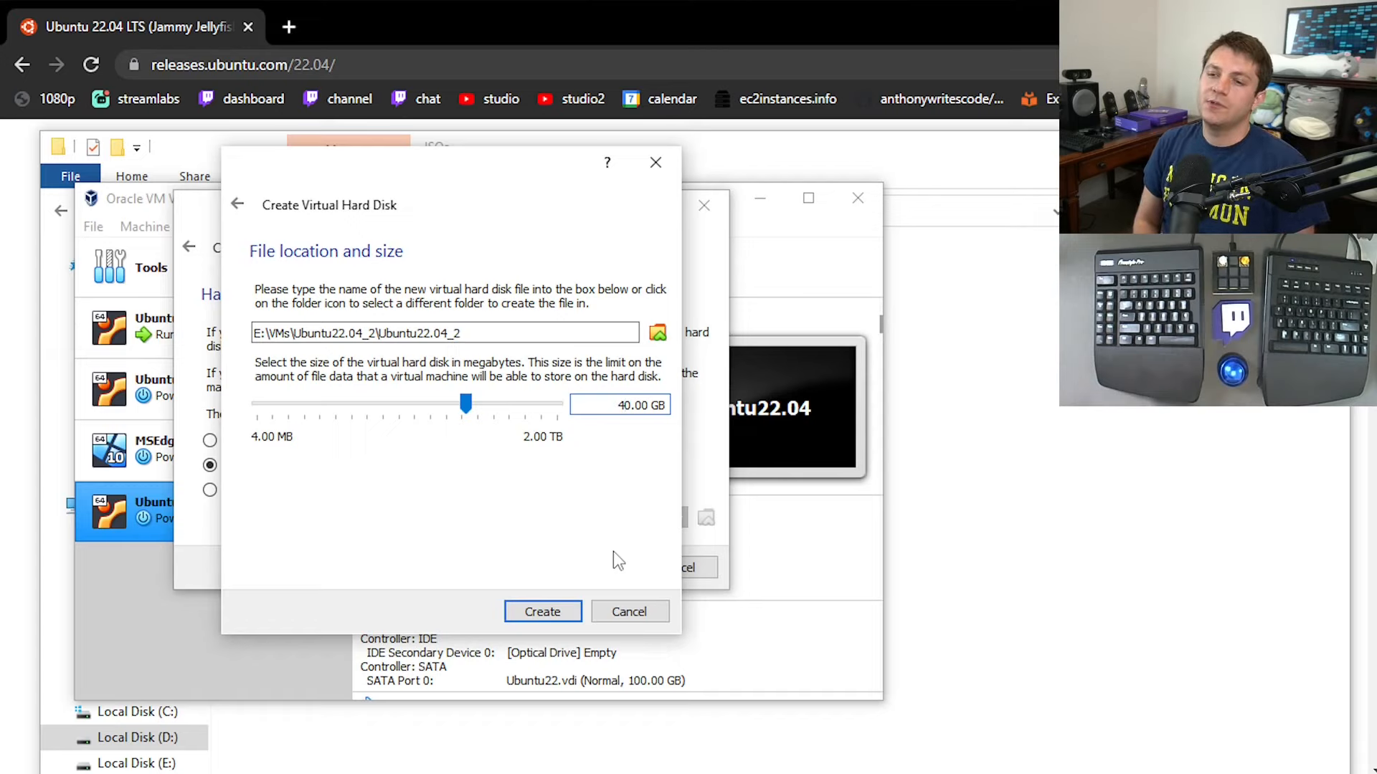
{"action": "left_click", "coordinate": [540, 614]}
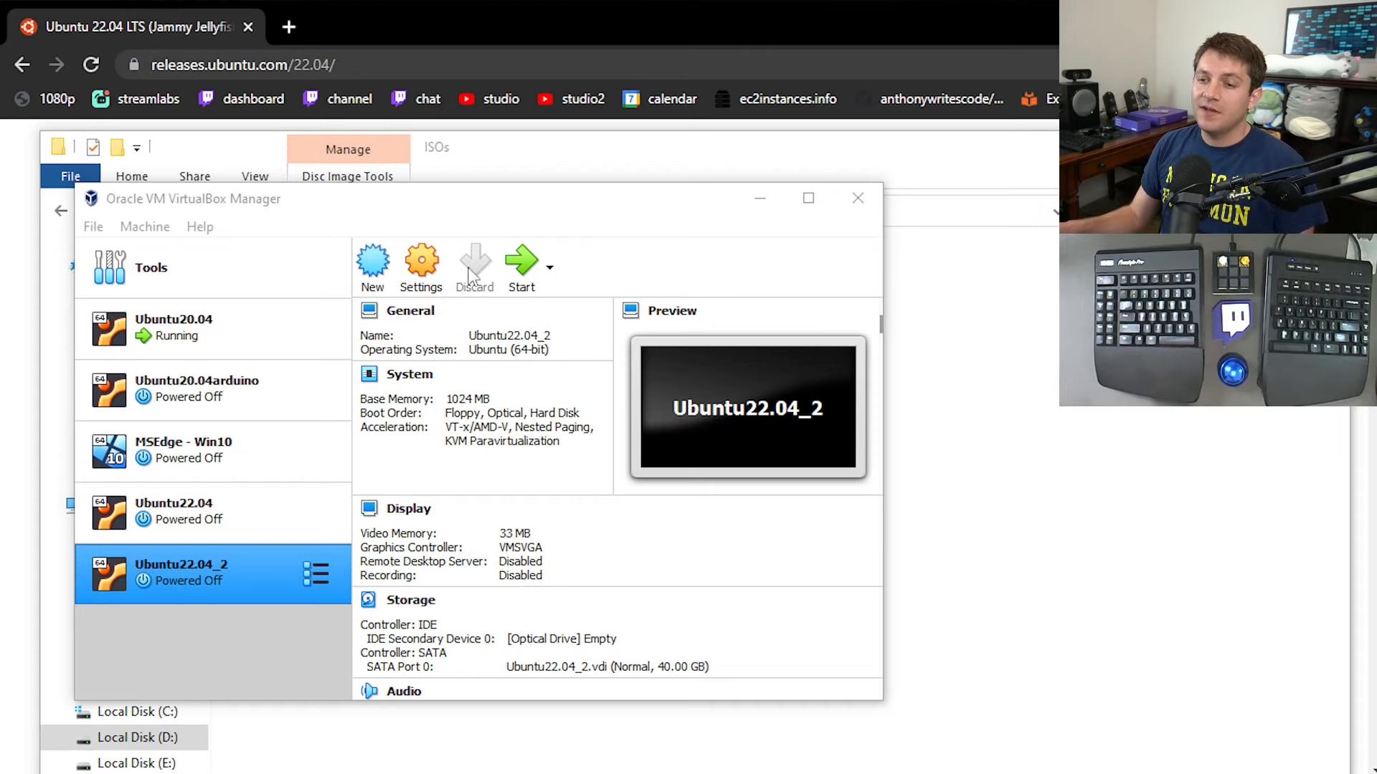
In the Ubuntu22.04_2 system settings, raise the base memory to 4096 MB.
{"action": "left_click", "coordinate": [426, 280]}
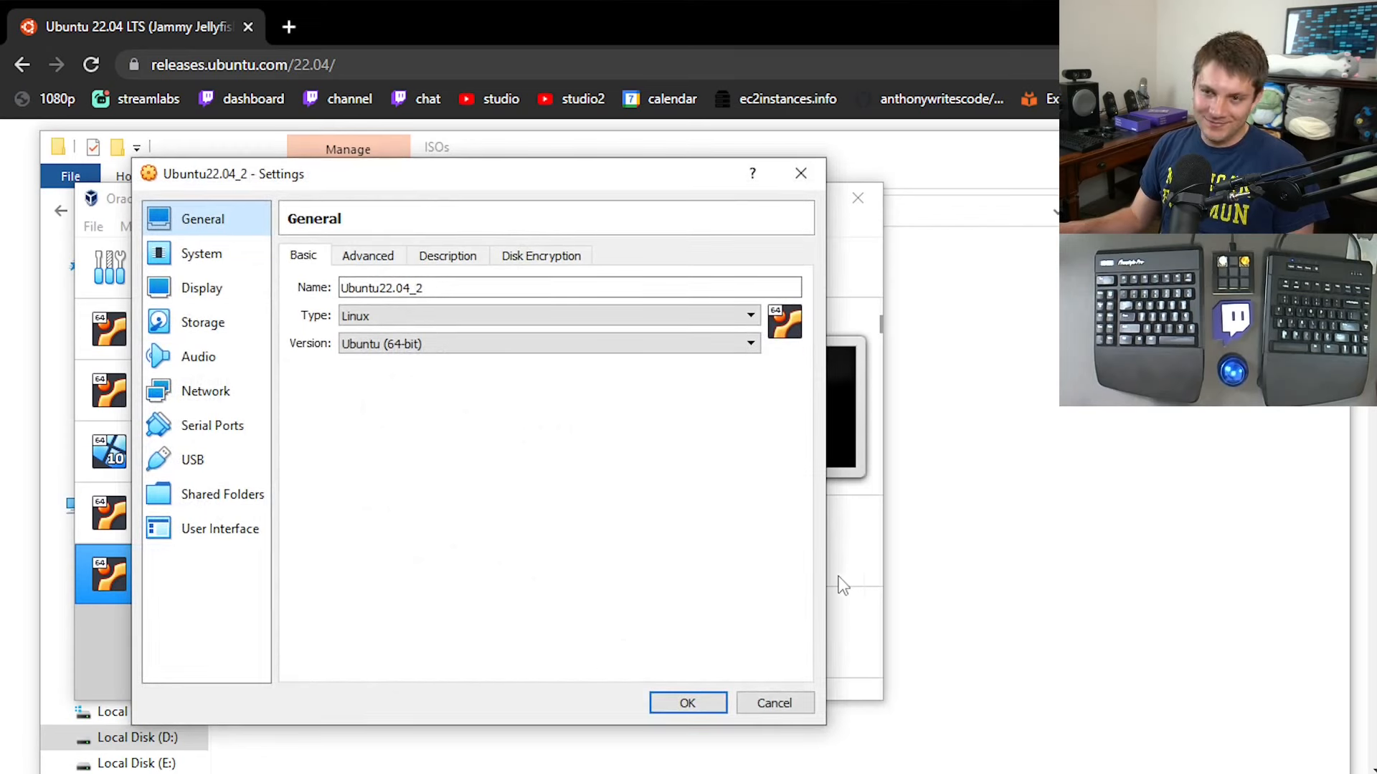
{"action": "left_click", "coordinate": [207, 263]}
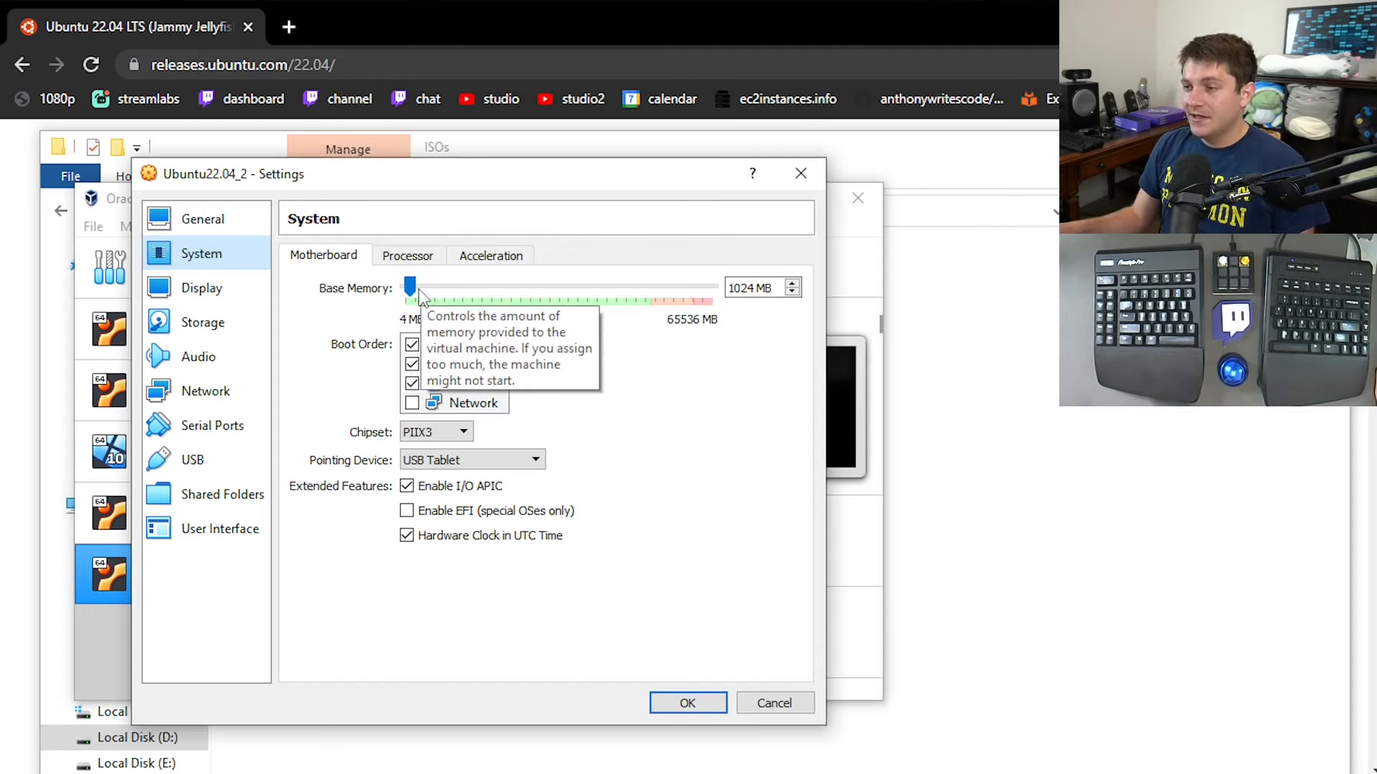
{"action": "mouse_move", "coordinate": [411, 285]}
{"action": "left_mouse_down"}
{"action": "mouse_move", "coordinate": [444, 284]}
{"action": "mouse_move", "coordinate": [428, 286]}
{"action": "left_mouse_up"}
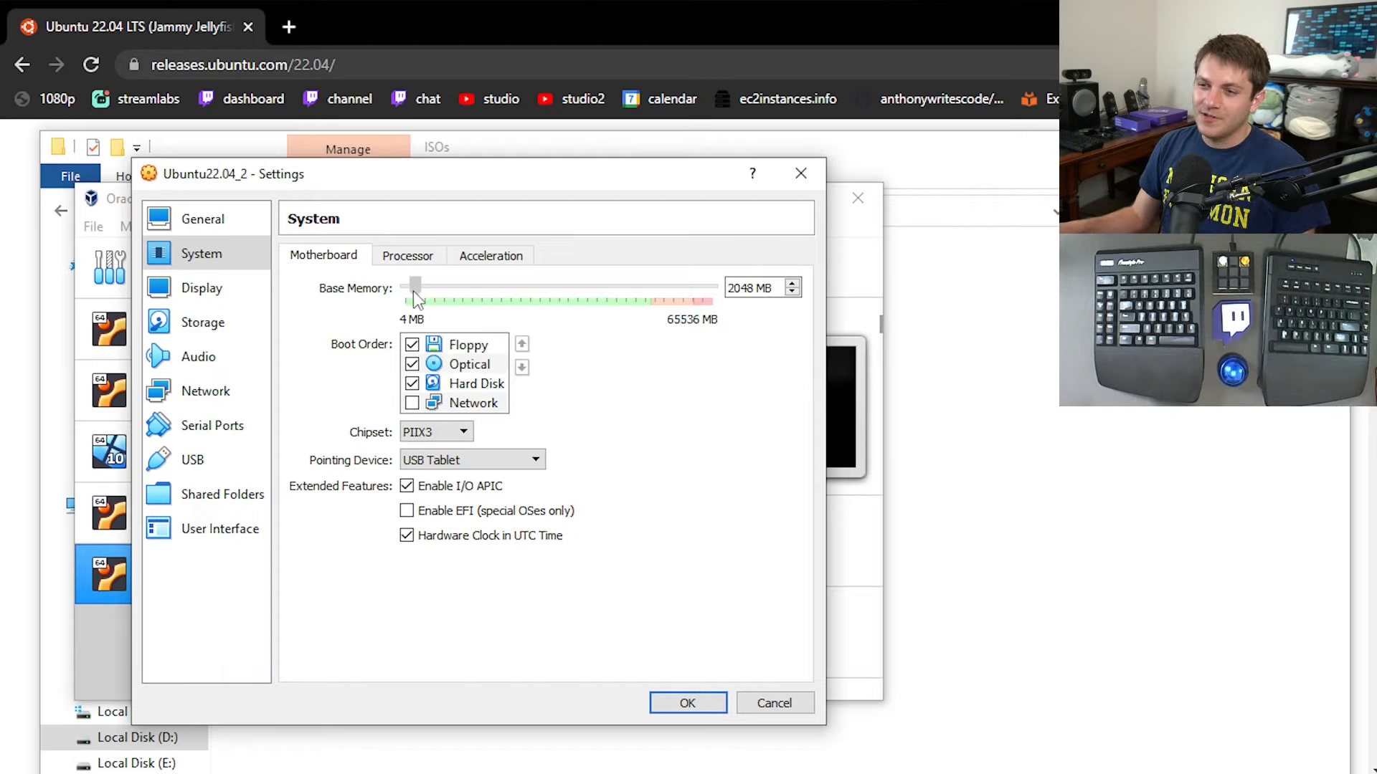
{"action": "left_click_drag", "start_coordinate": [413, 292], "coordinate": [422, 297]}
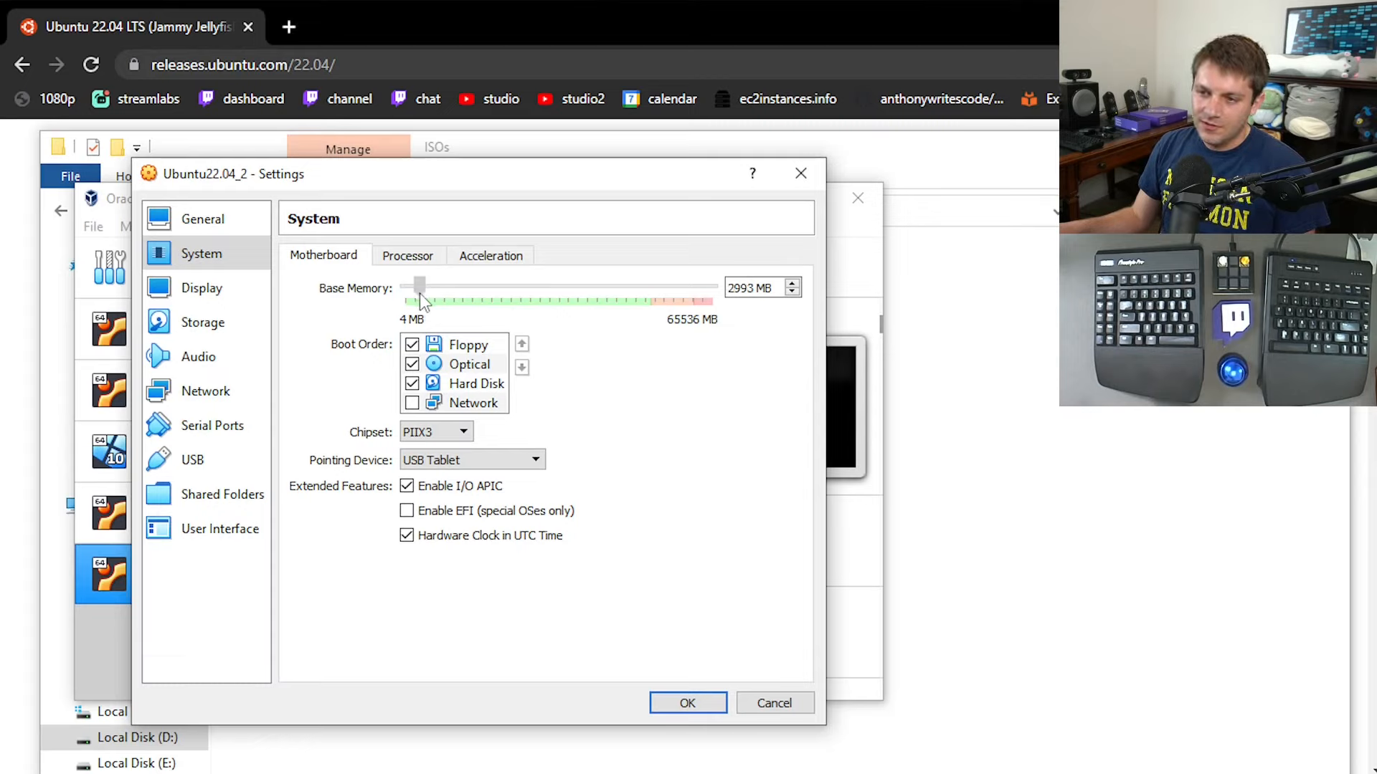
{"action": "left_click_drag", "start_coordinate": [423, 297], "coordinate": [425, 299]}
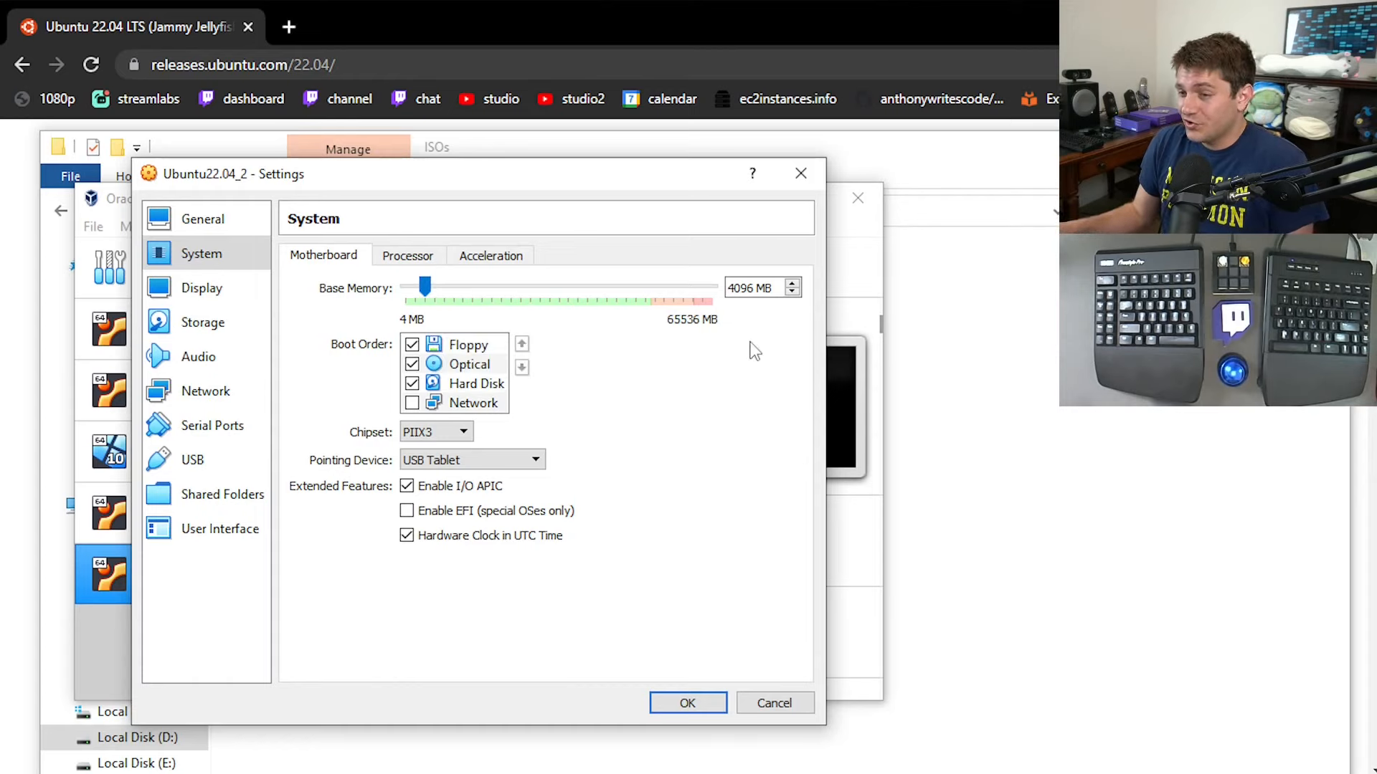
Try 8192 MB of base memory, return it to 4096 MB, and assign 5 processors to the virtual machine.
{"action": "mouse_move", "coordinate": [433, 289]}
{"action": "left_mouse_down"}
{"action": "mouse_move", "coordinate": [462, 287]}
{"action": "mouse_move", "coordinate": [443, 285]}
{"action": "left_mouse_up"}
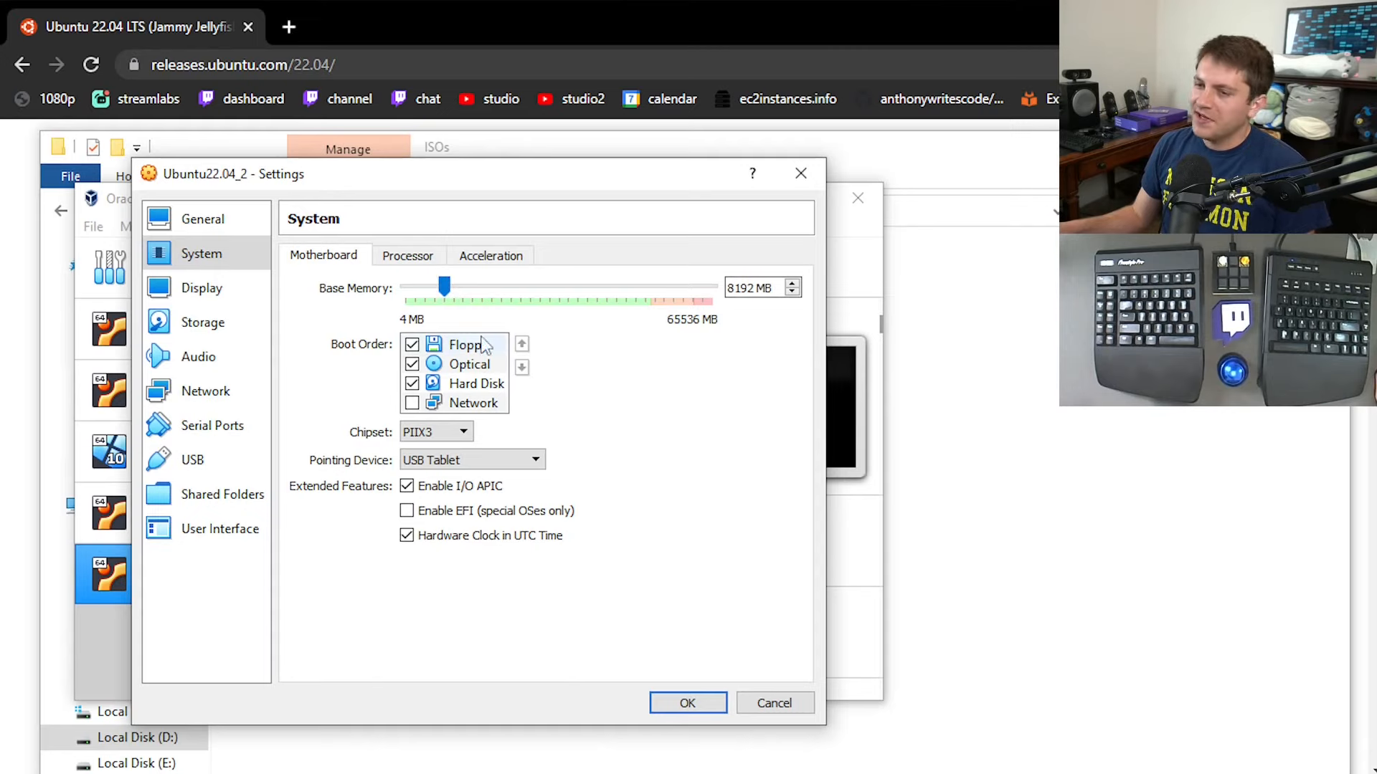
{"action": "left_click_drag", "start_coordinate": [432, 290], "coordinate": [423, 287]}
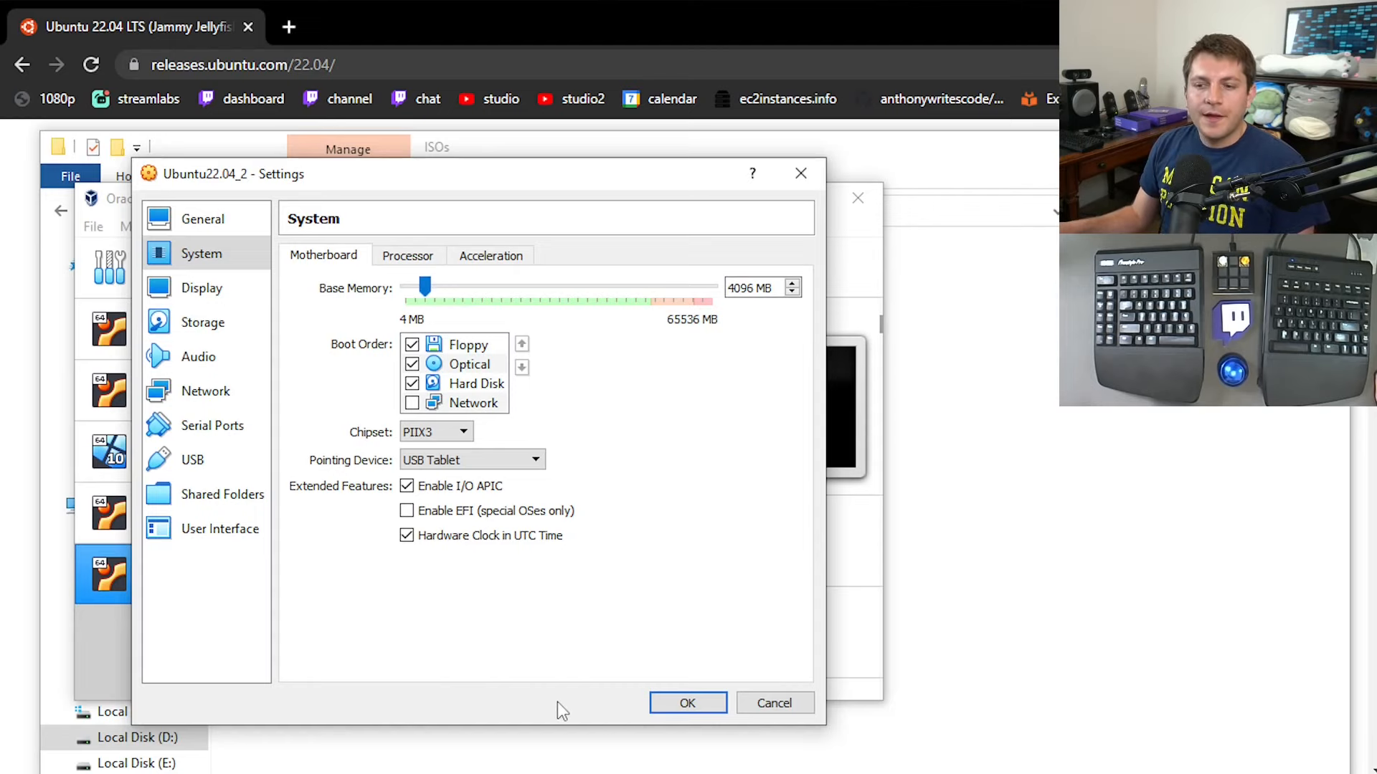
{"action": "left_click", "coordinate": [399, 260]}
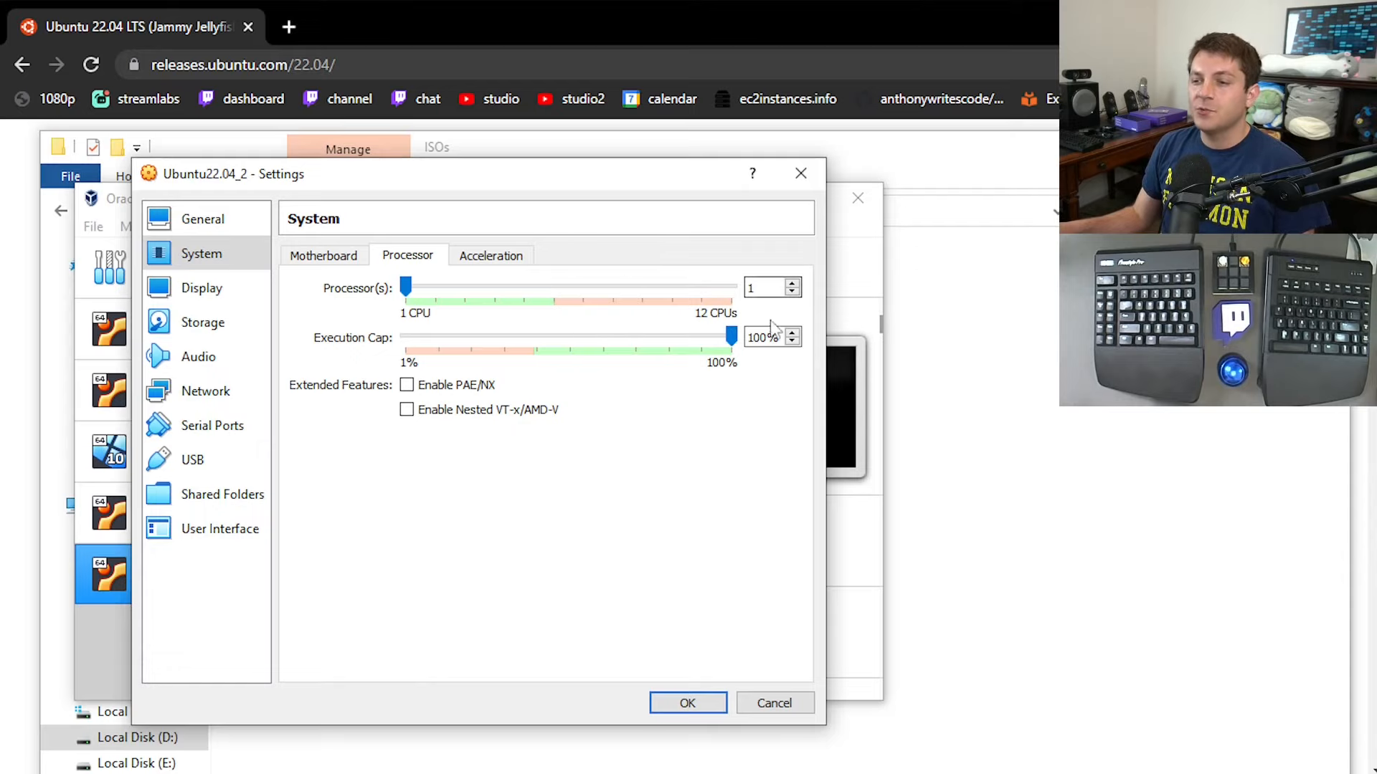
{"action": "left_click_drag", "start_coordinate": [405, 286], "coordinate": [524, 287]}
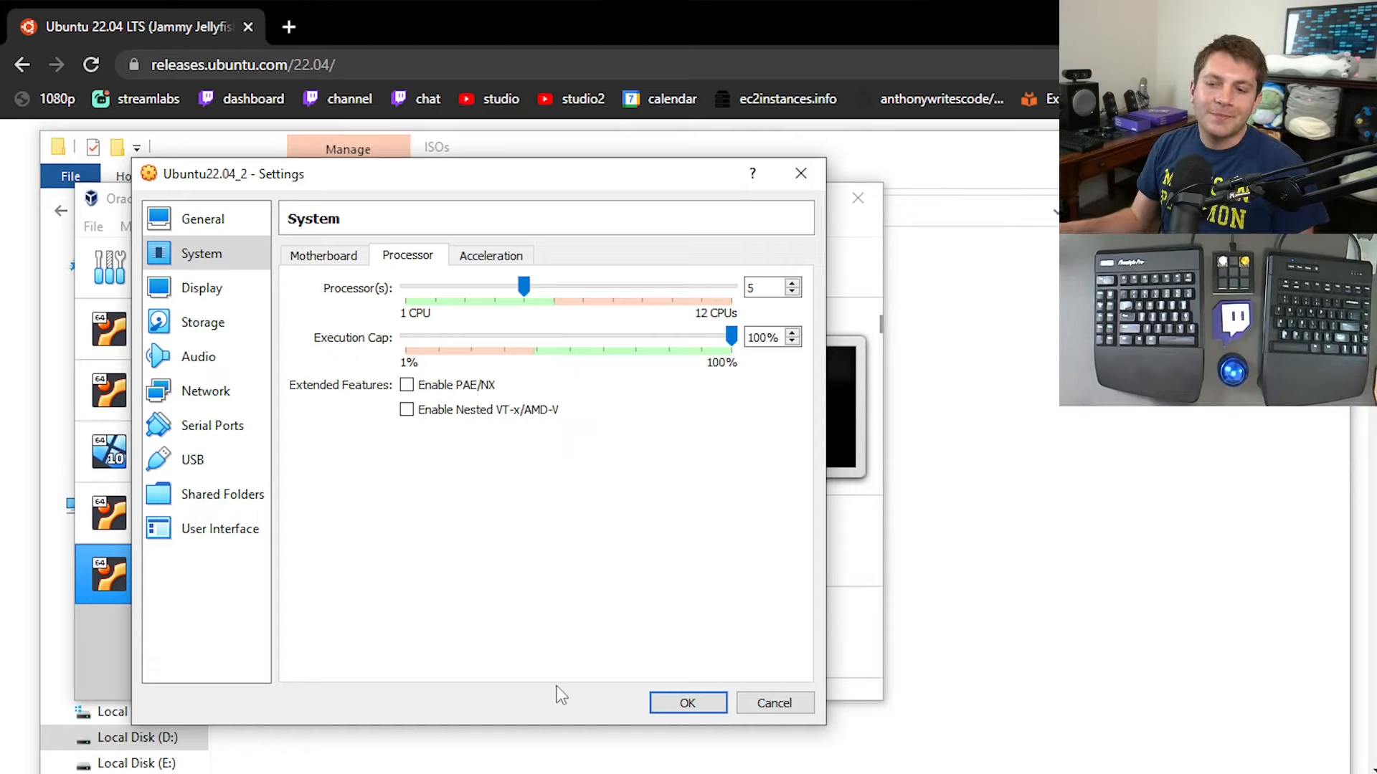
{"action": "left_click_drag", "start_coordinate": [524, 287], "coordinate": [408, 285]}
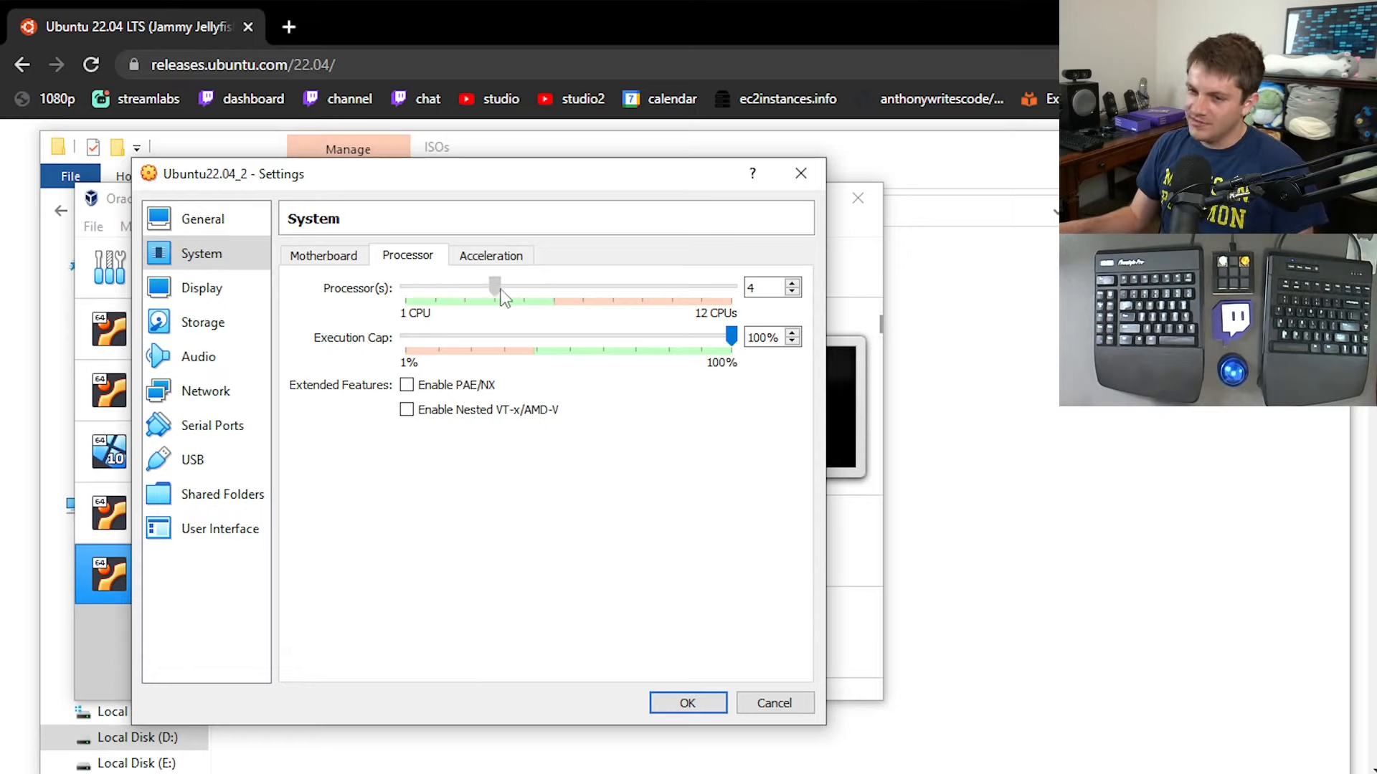
{"action": "left_click_drag", "start_coordinate": [502, 294], "coordinate": [518, 292]}
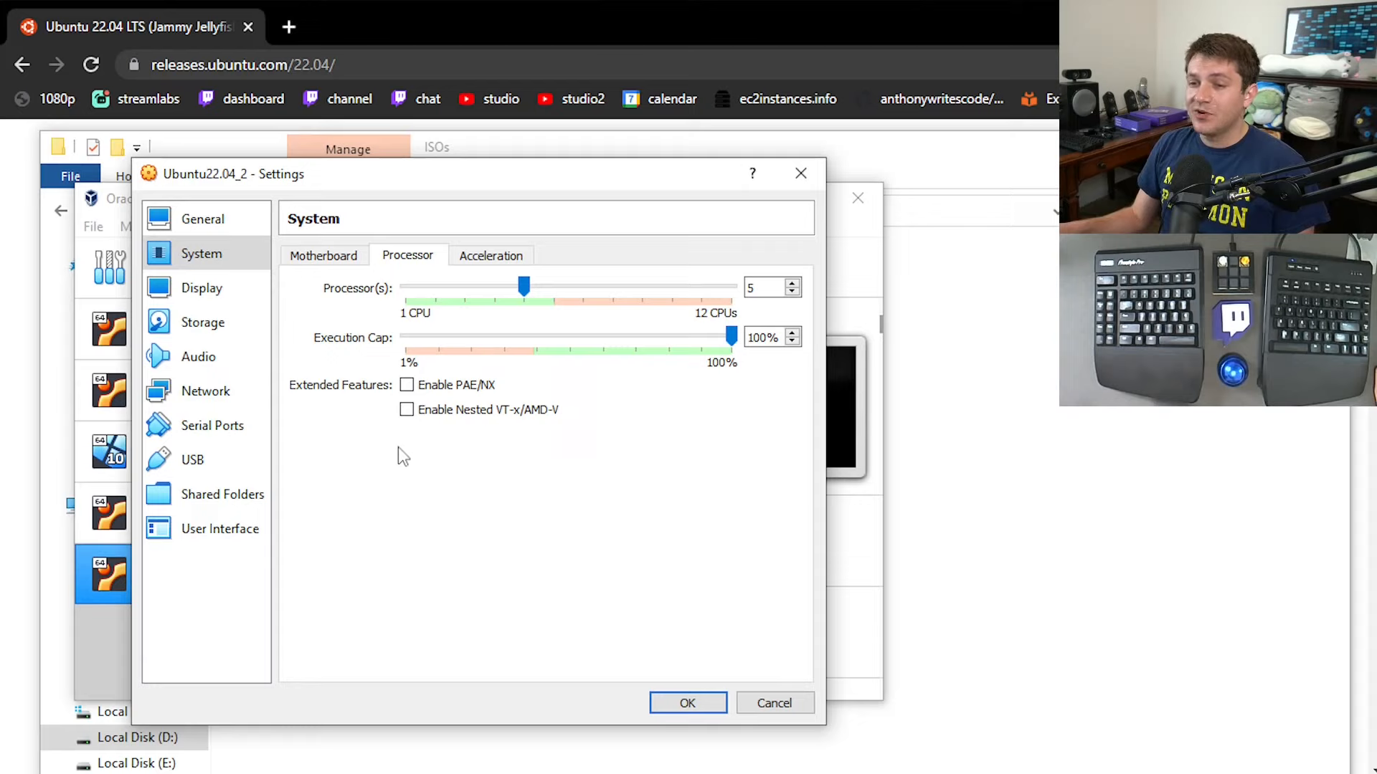
Enable PAE/NX and Nested VT-x/AMD-V for the processor, and check the acceleration settings.
{"action": "left_click", "coordinate": [407, 385]}
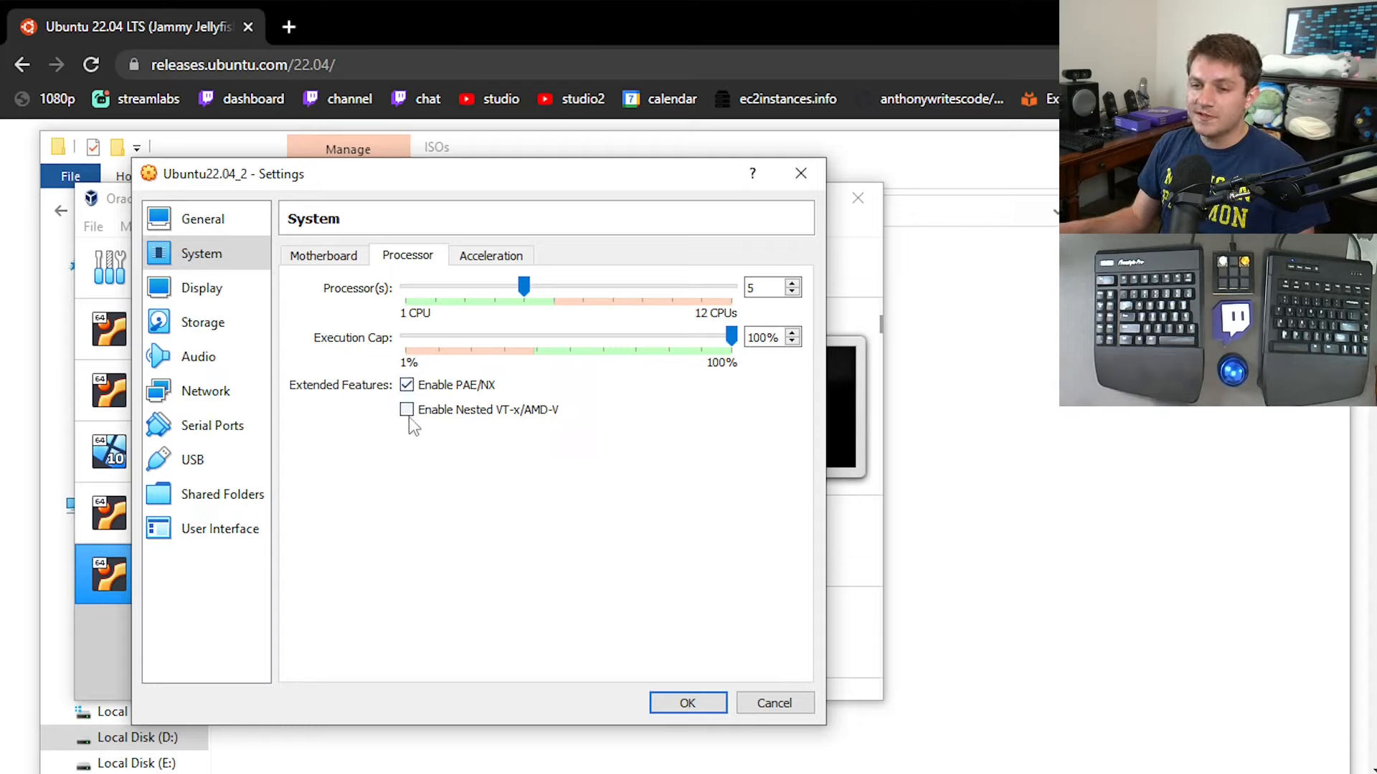
{"action": "left_click", "coordinate": [407, 411]}
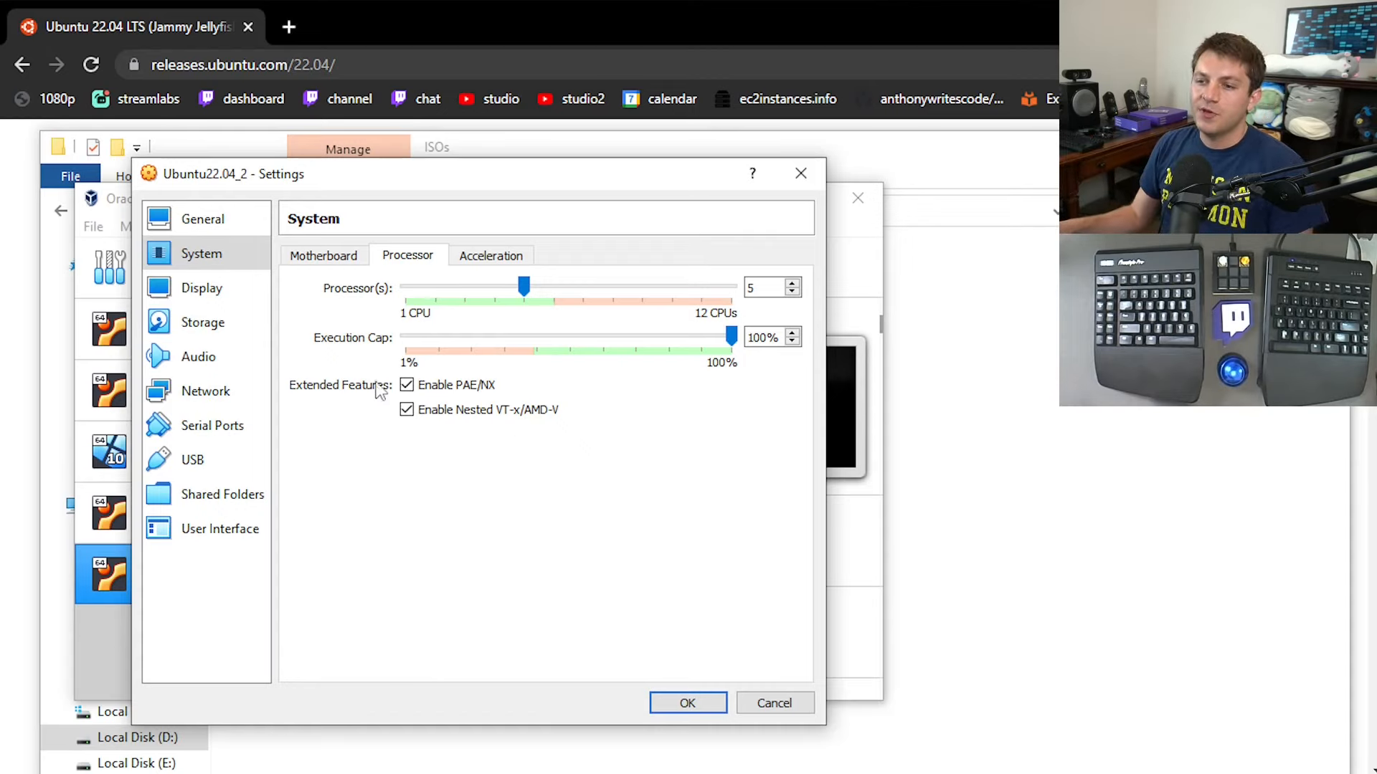
{"action": "left_click", "coordinate": [463, 259]}
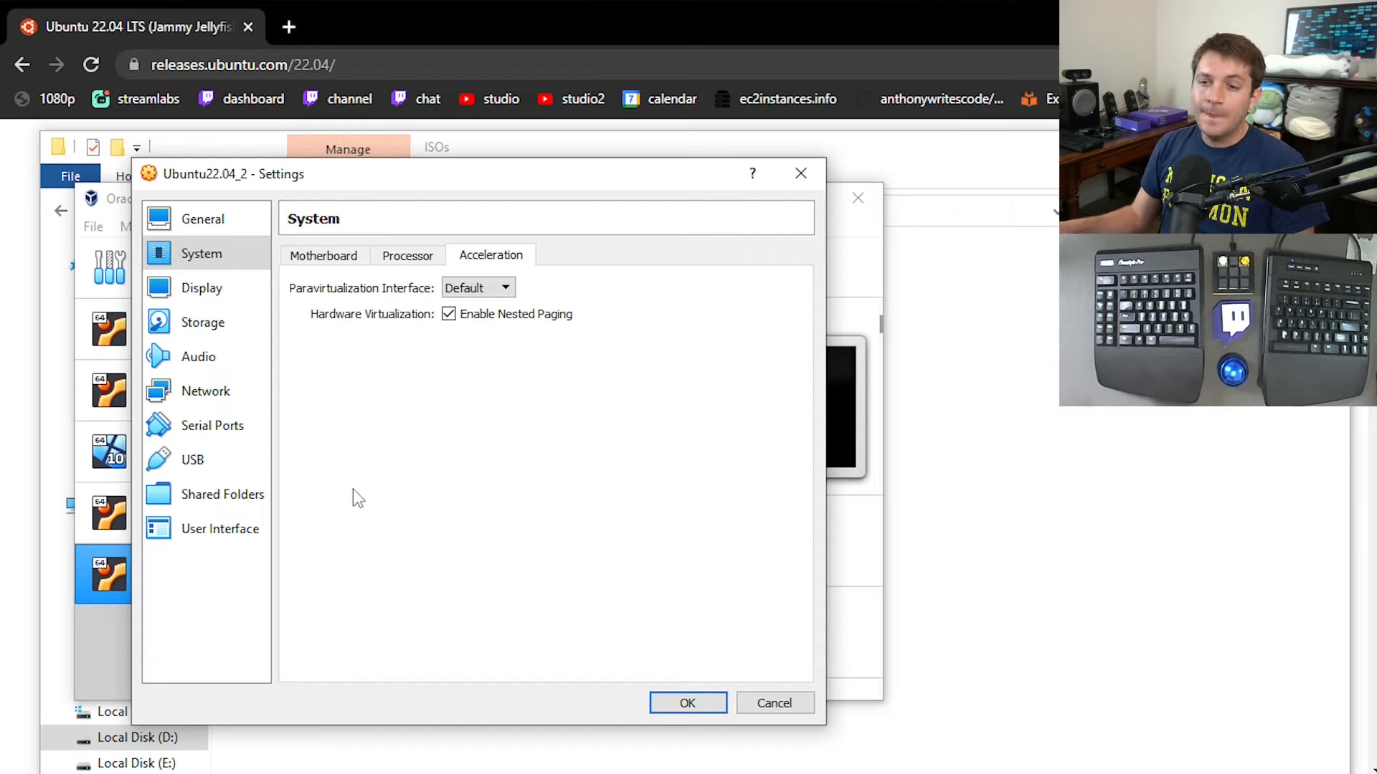
Set the display's video memory to 128 MB and enable 3D acceleration.
{"action": "left_click", "coordinate": [188, 291]}
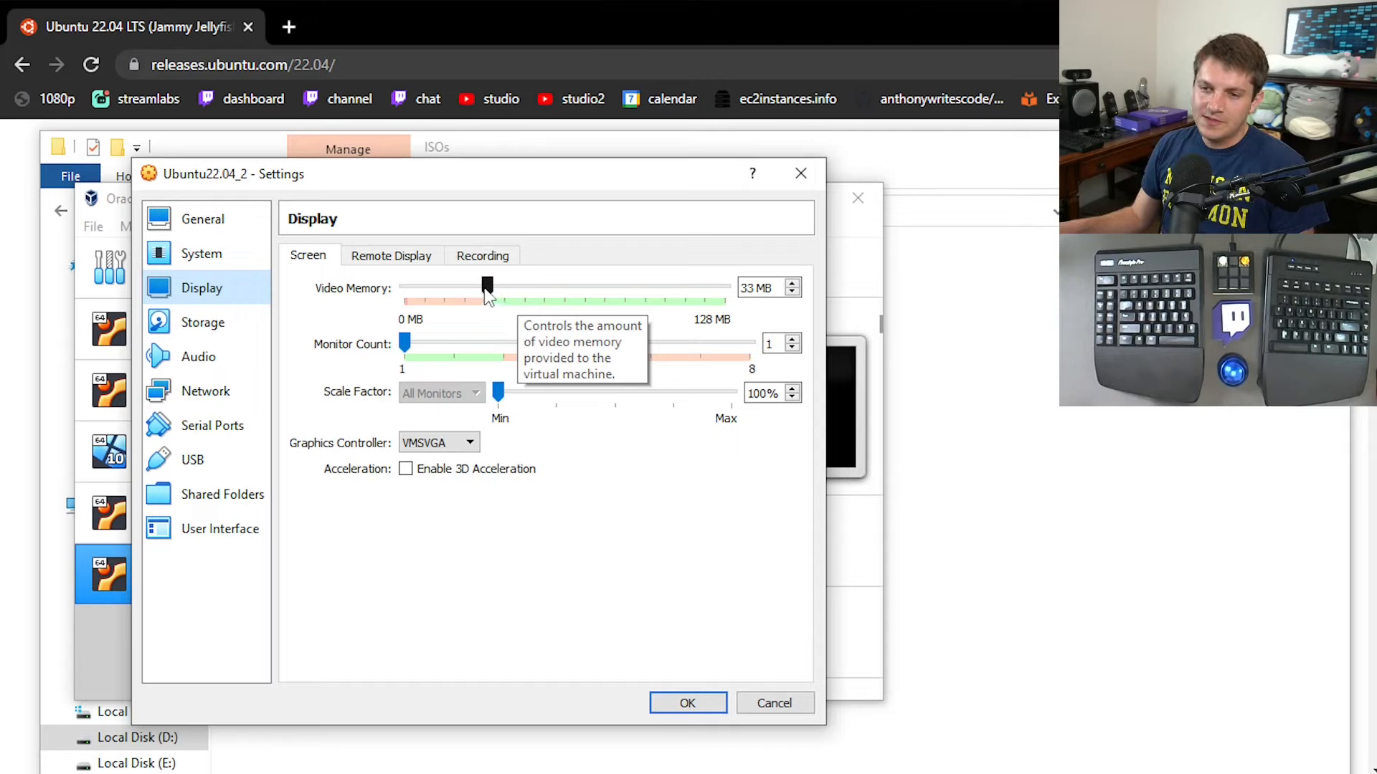
{"action": "left_click_drag", "start_coordinate": [485, 291], "coordinate": [980, 368]}
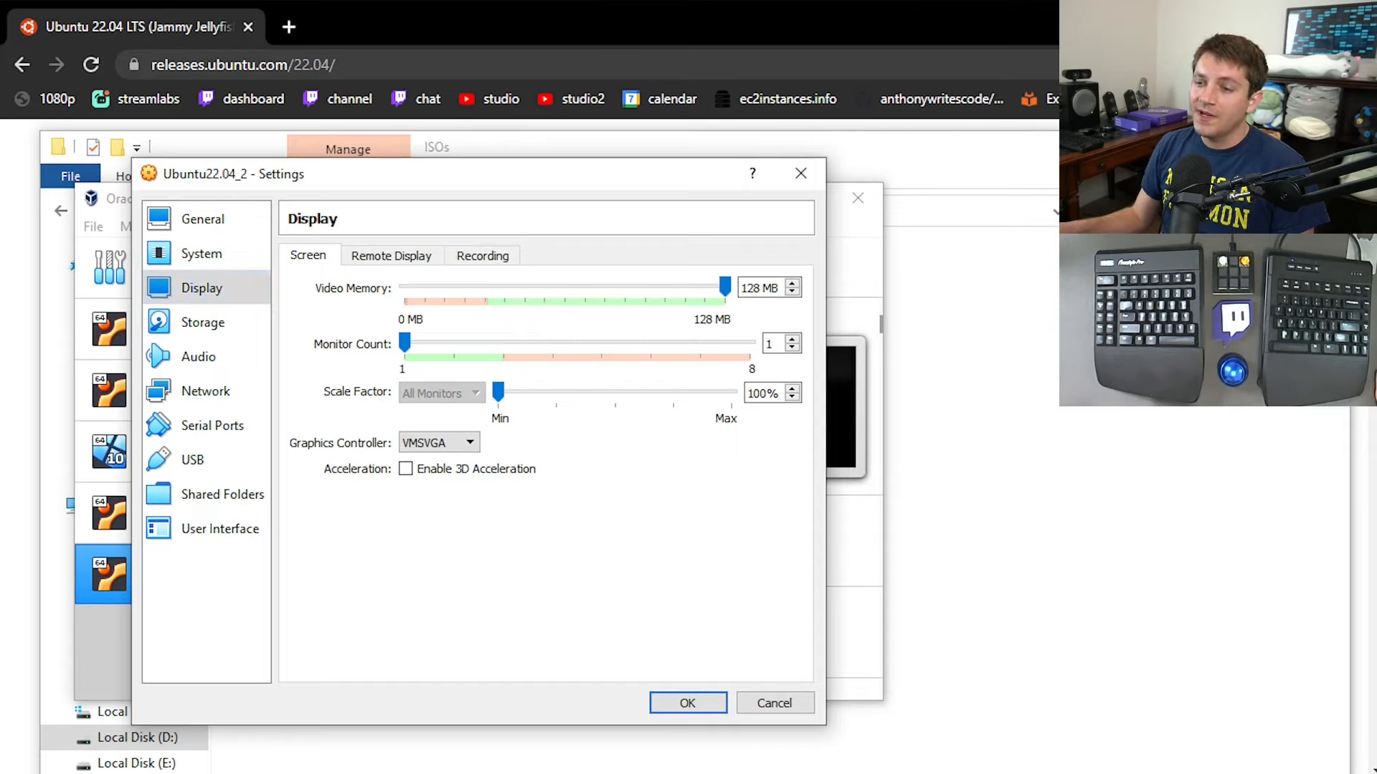
{"action": "left_click", "coordinate": [406, 470]}
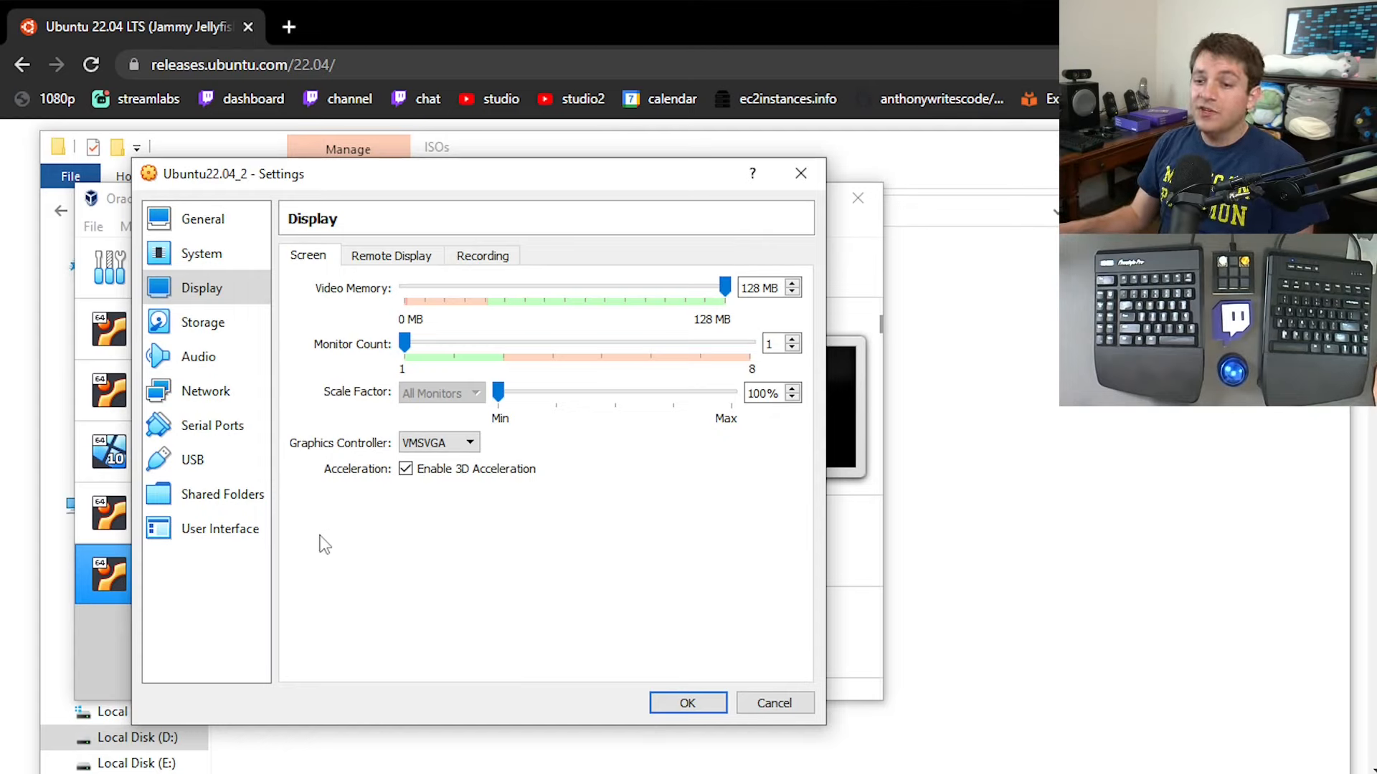
Begin adding a shared folder to the machine and browse to E:\VMs for its folder path.
{"action": "left_click", "coordinate": [194, 514]}
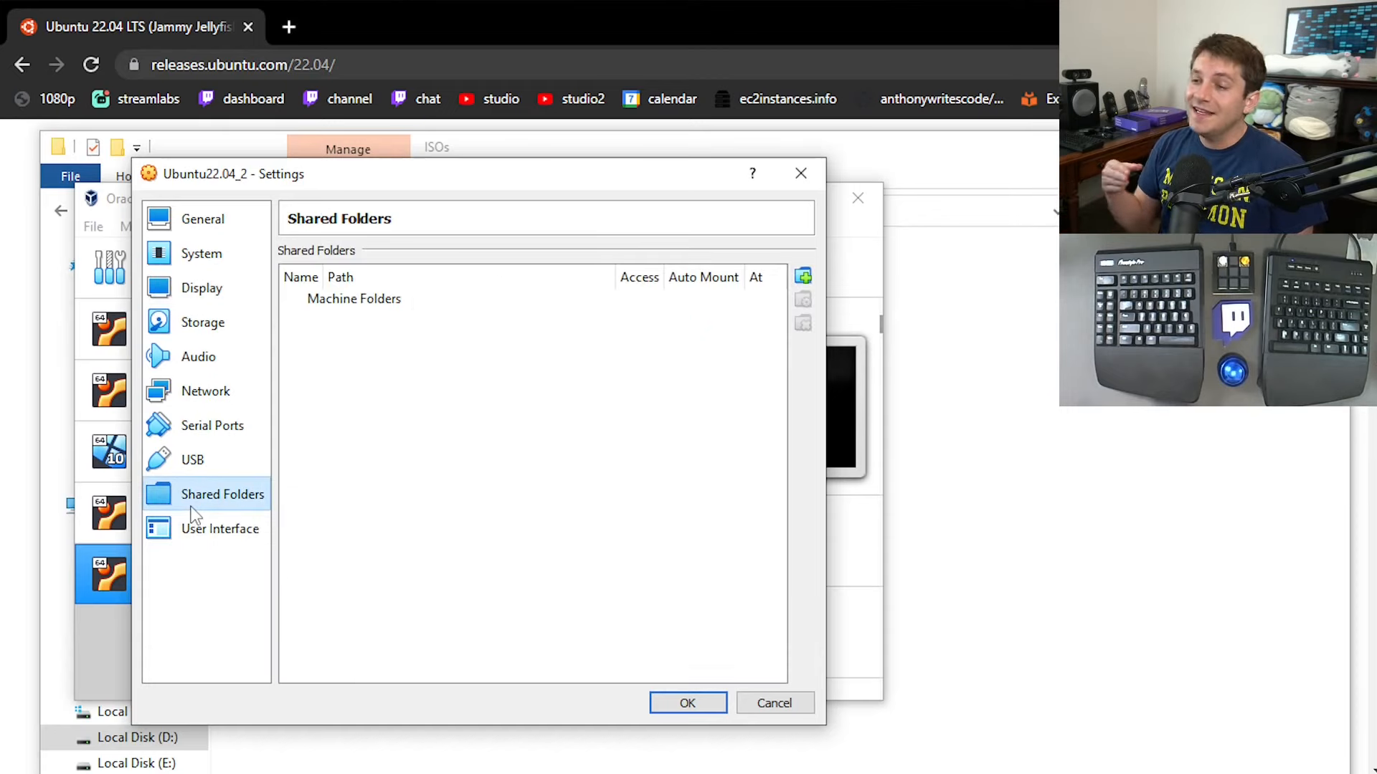
{"action": "left_click", "coordinate": [803, 276]}
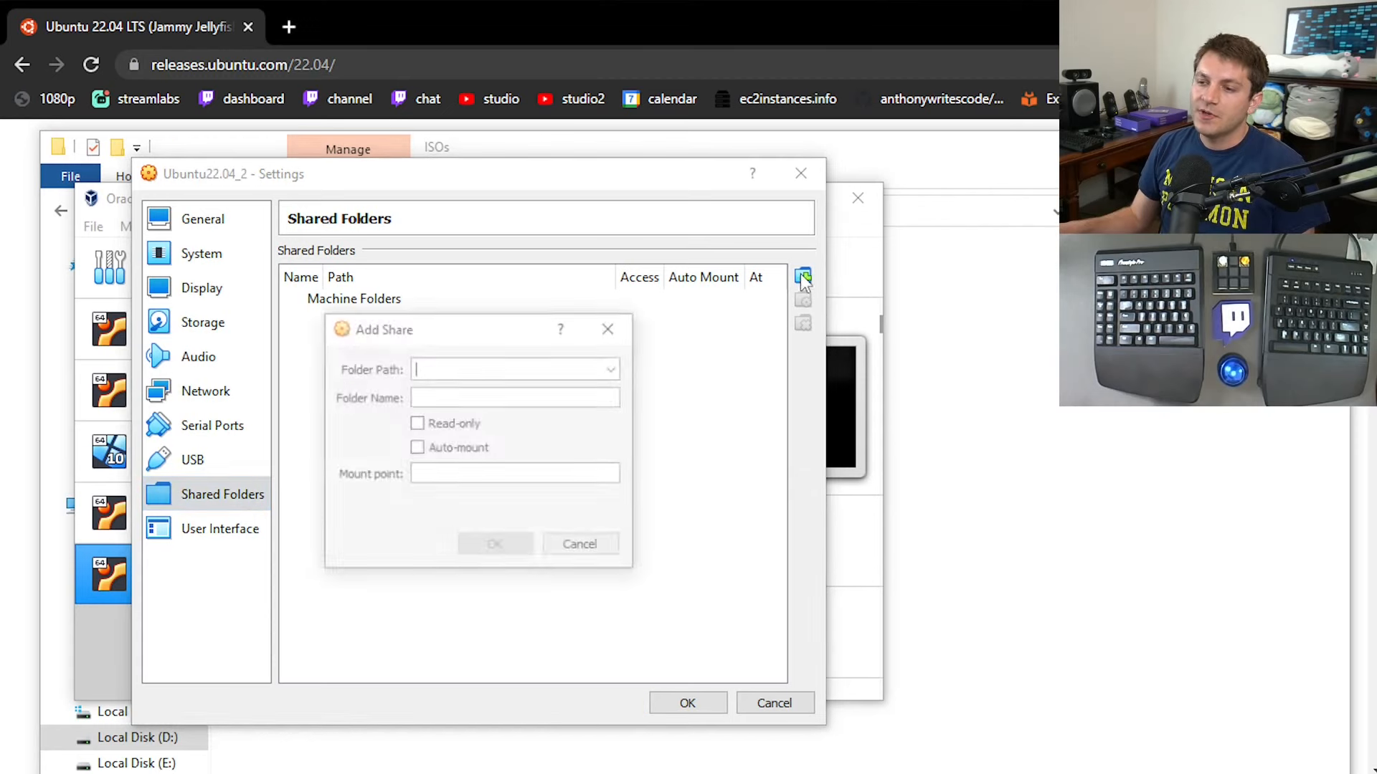
{"action": "left_click", "coordinate": [613, 369]}
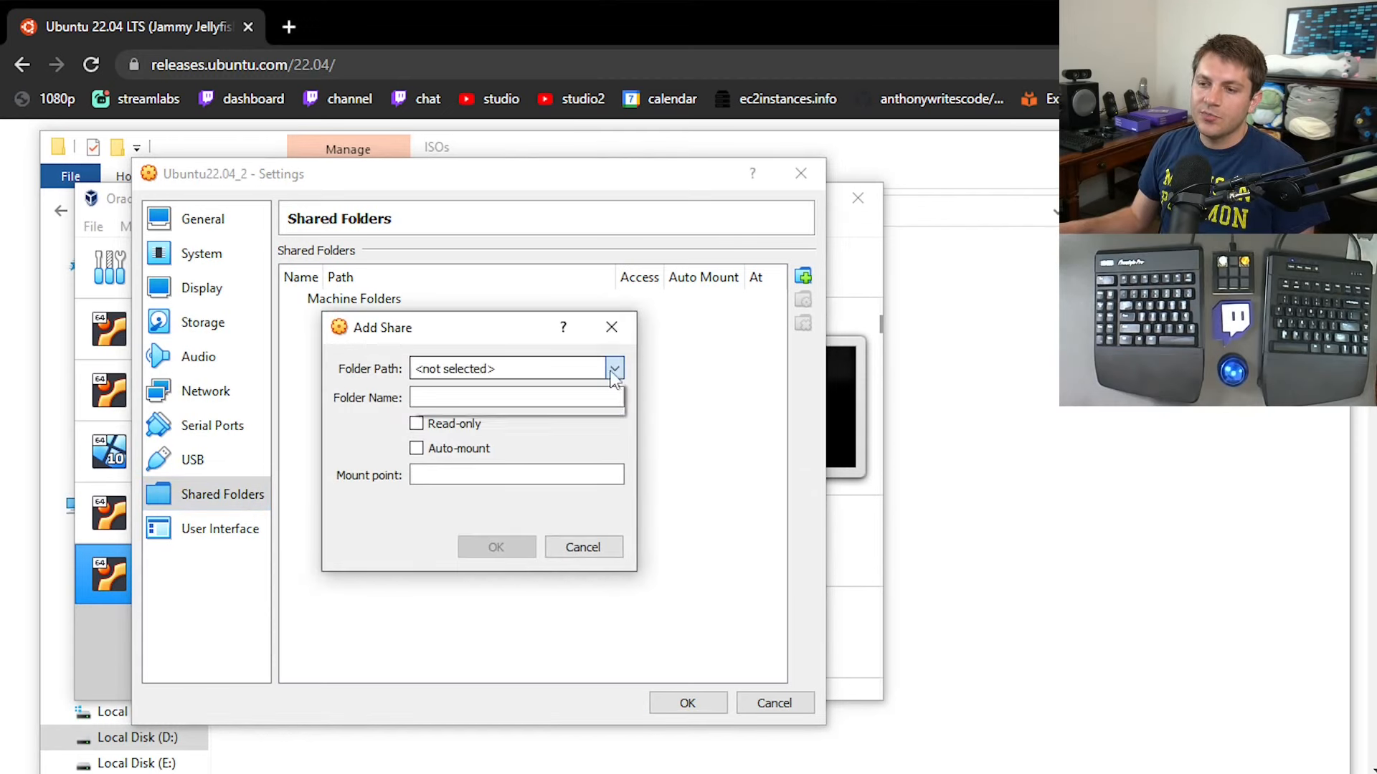
{"action": "left_click", "coordinate": [495, 404]}
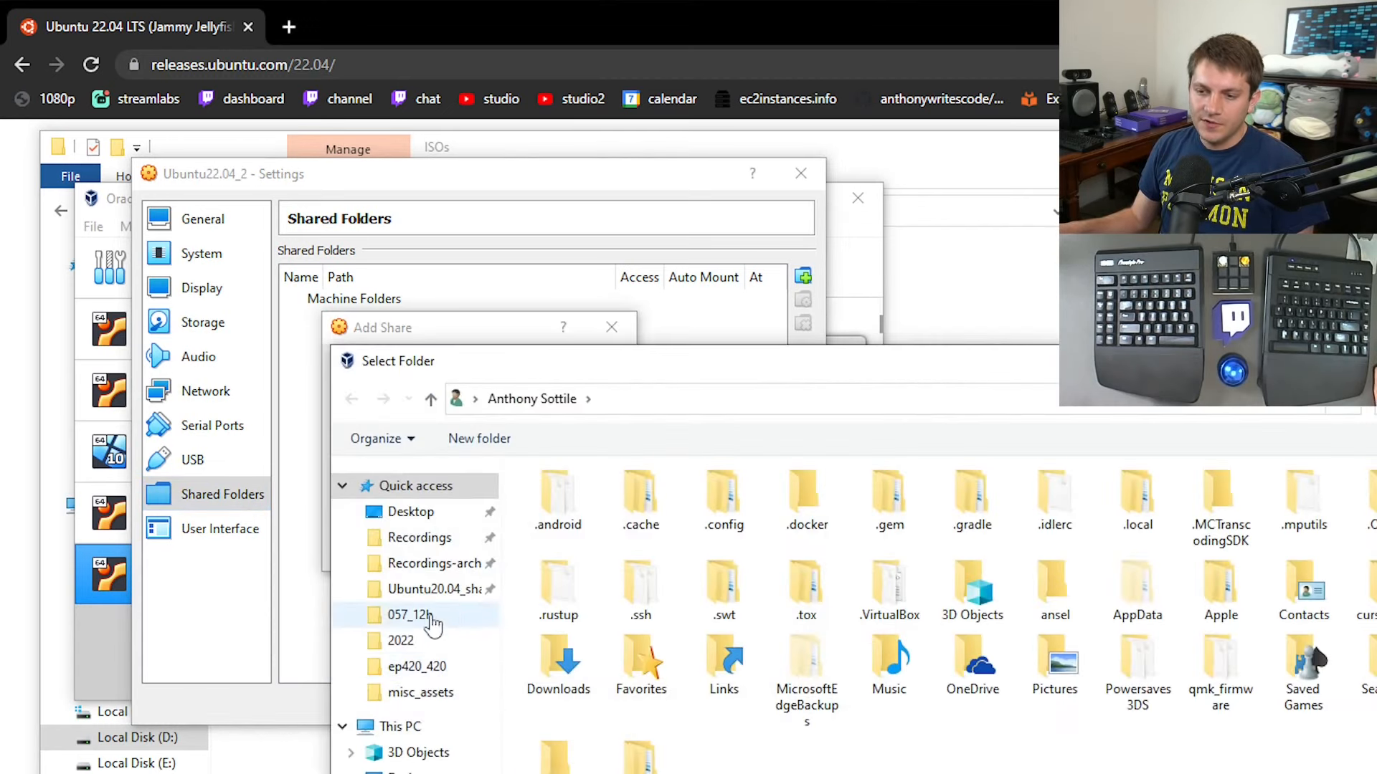
{"action": "left_click", "coordinate": [426, 588]}
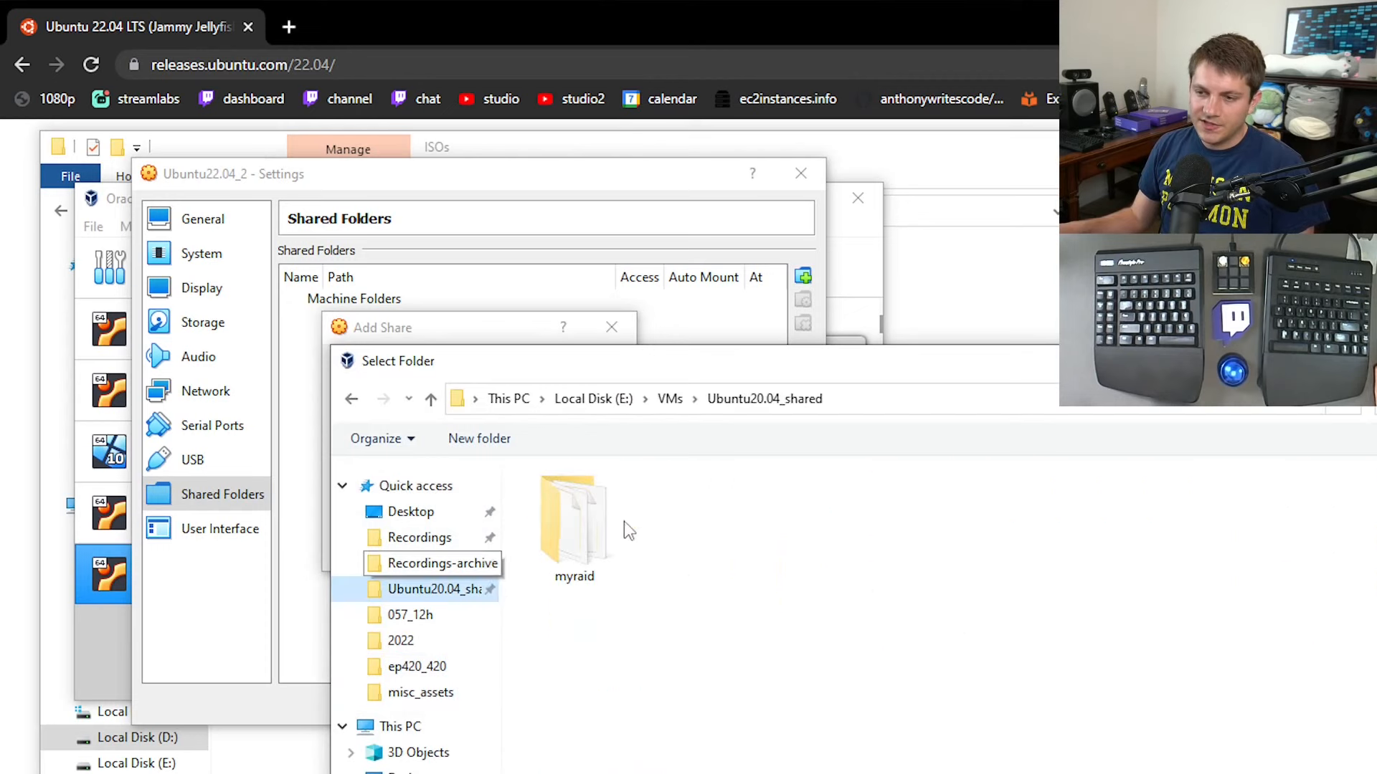
{"action": "left_click", "coordinate": [667, 400]}
Try to choose Ubuntu22.04_2_shared as the shared folder by entering its name directly.
{"action": "left_click", "coordinate": [619, 662]}
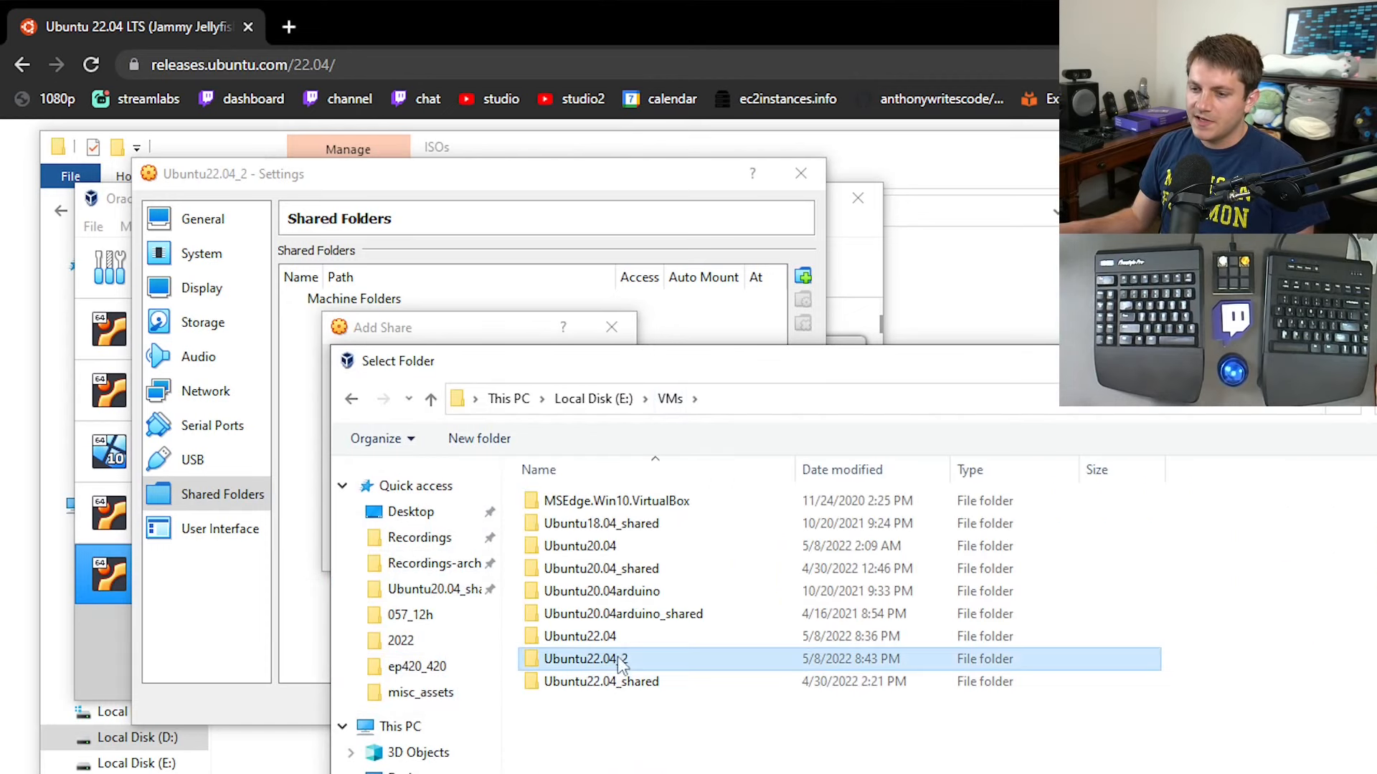
{"action": "left_click", "coordinate": [601, 773]}
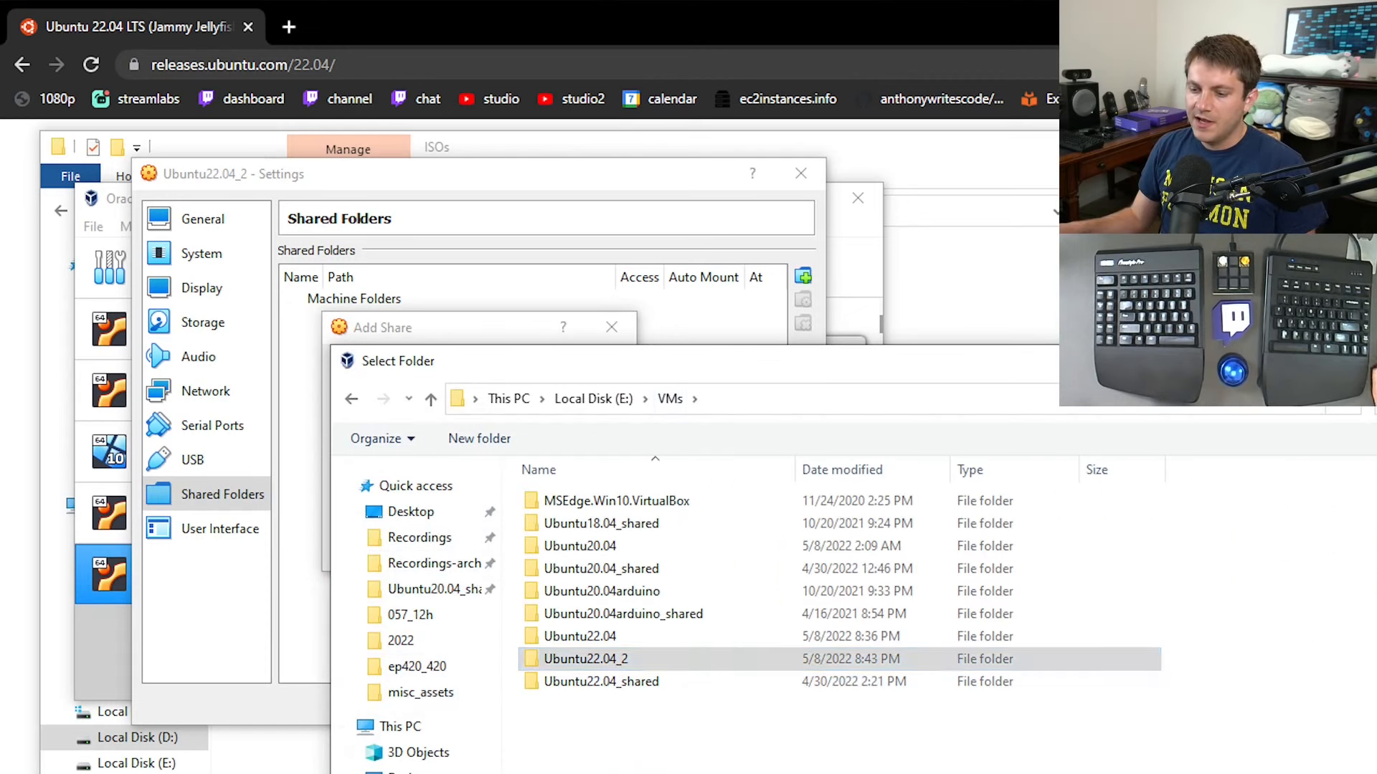
{"action": "type", "text": "_shared"}
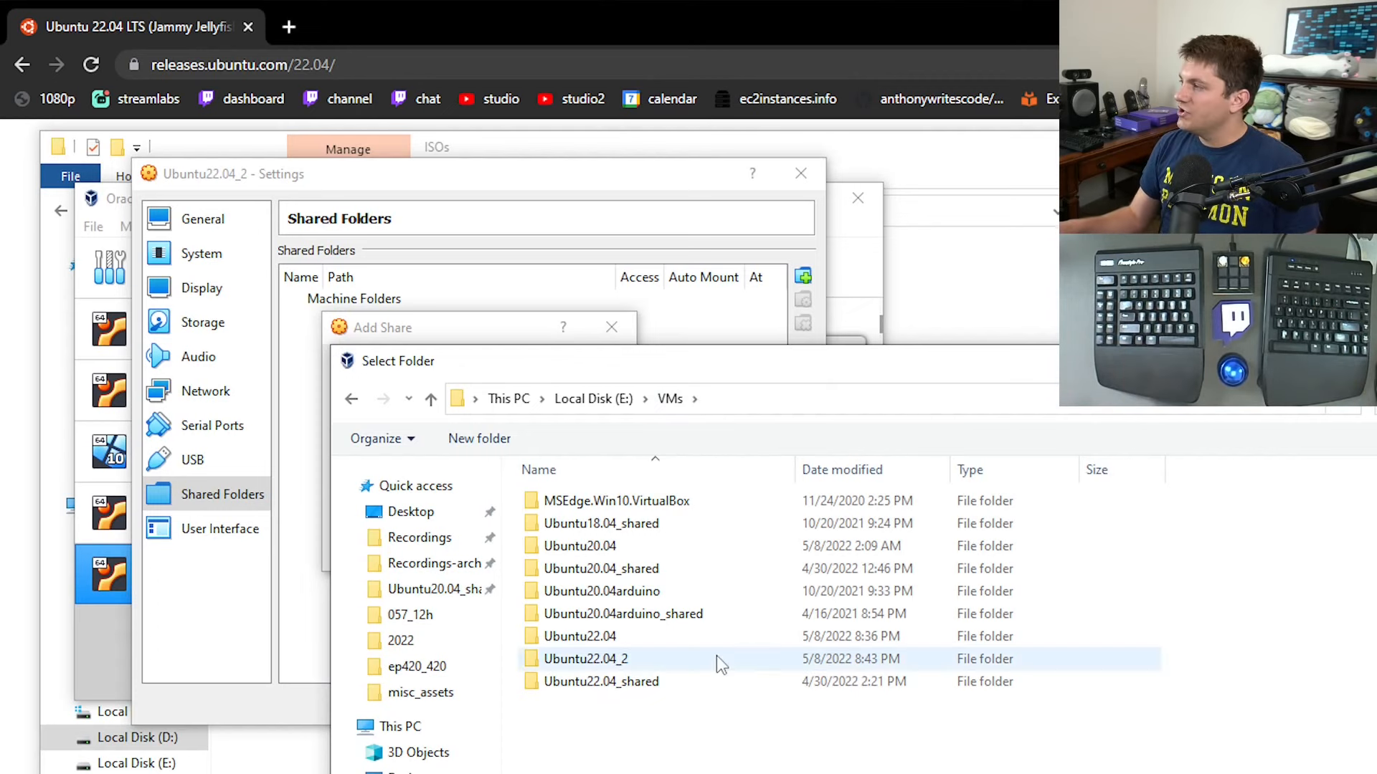
{"action": "left_click_drag", "start_coordinate": [987, 374], "coordinate": [763, 0]}
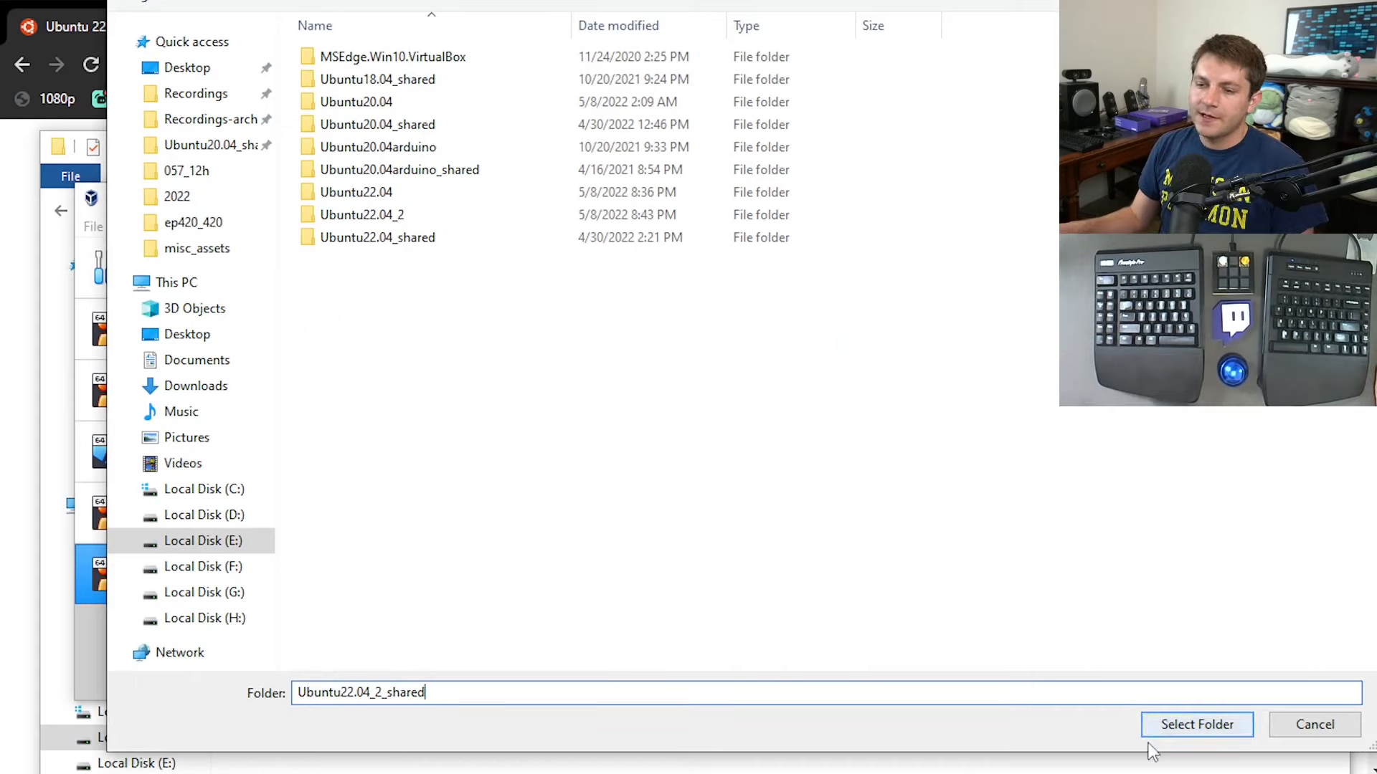
{"action": "left_click", "coordinate": [1175, 723]}
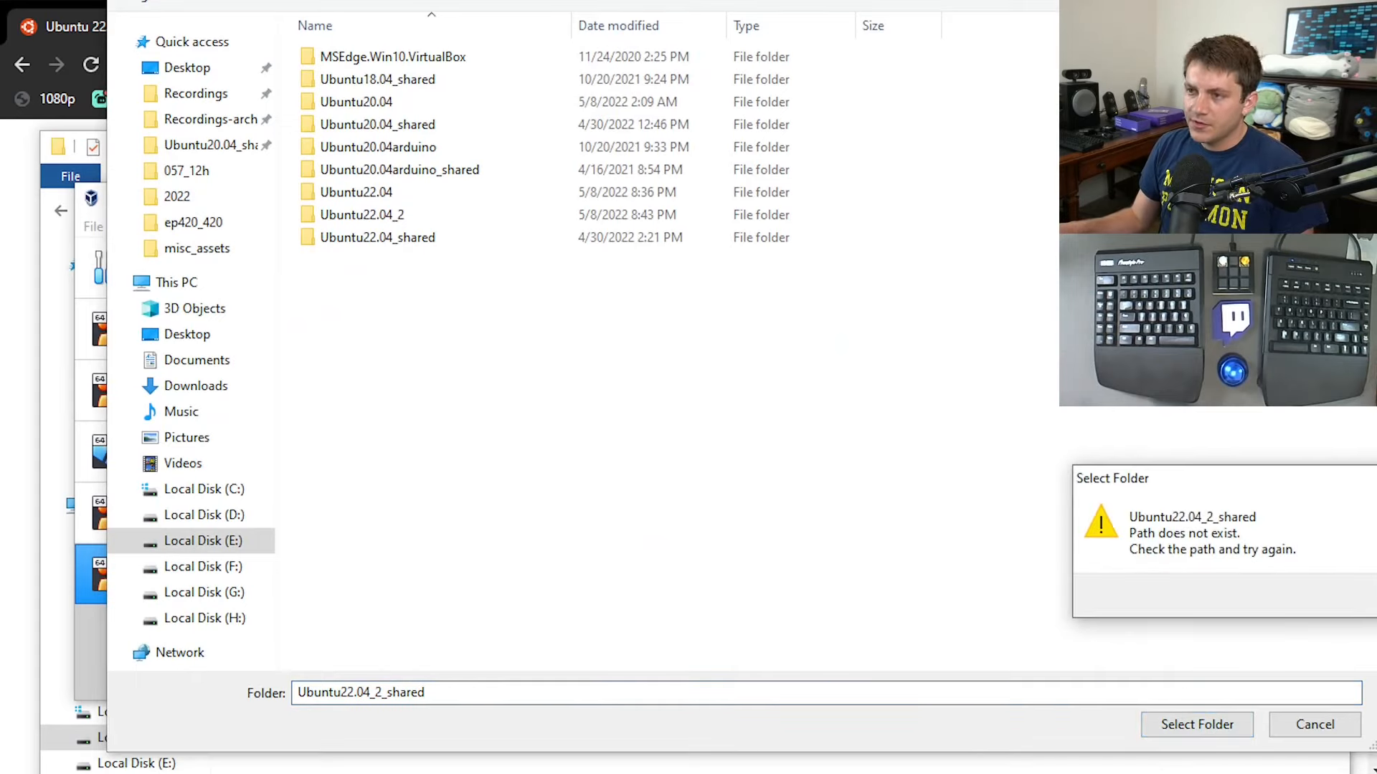
{"action": "key", "text": "Return"}
Create a new folder named Ubuntu22.04_2_shared inside E:\VMs.
{"action": "right_click", "coordinate": [519, 430]}
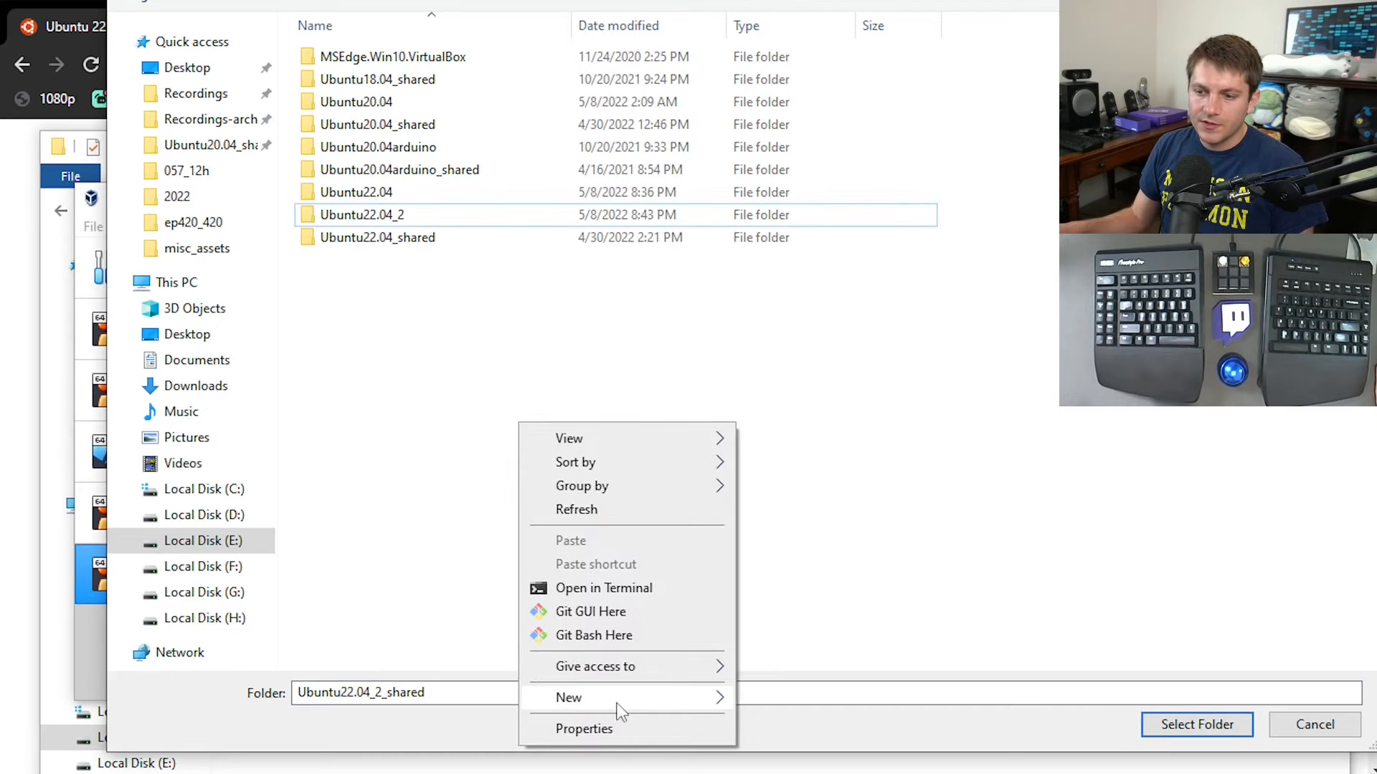
{"action": "mouse_move", "coordinate": [615, 701]}
{"action": "left_click", "coordinate": [836, 699]}
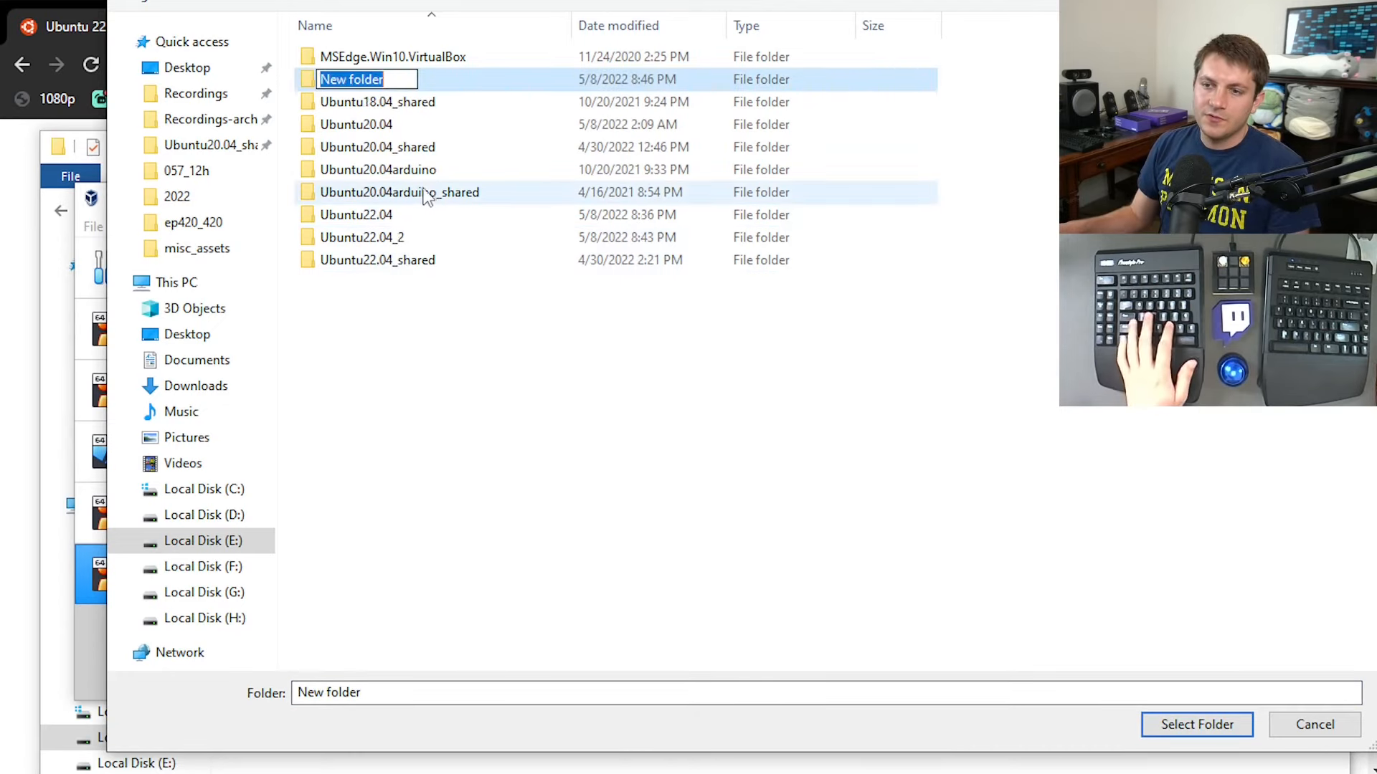
{"action": "type", "text": "Ubuntu22.04"}
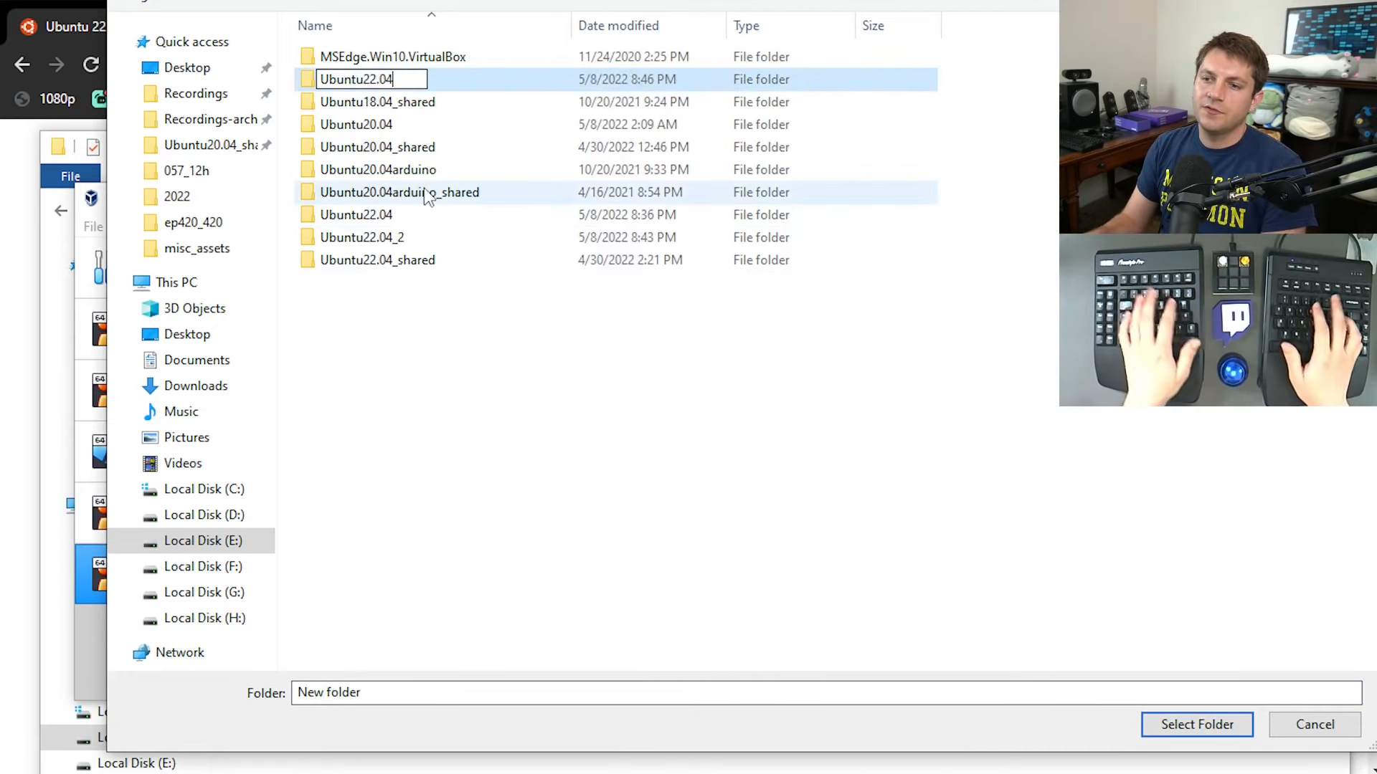
{"action": "type", "text": "_2_shared"}
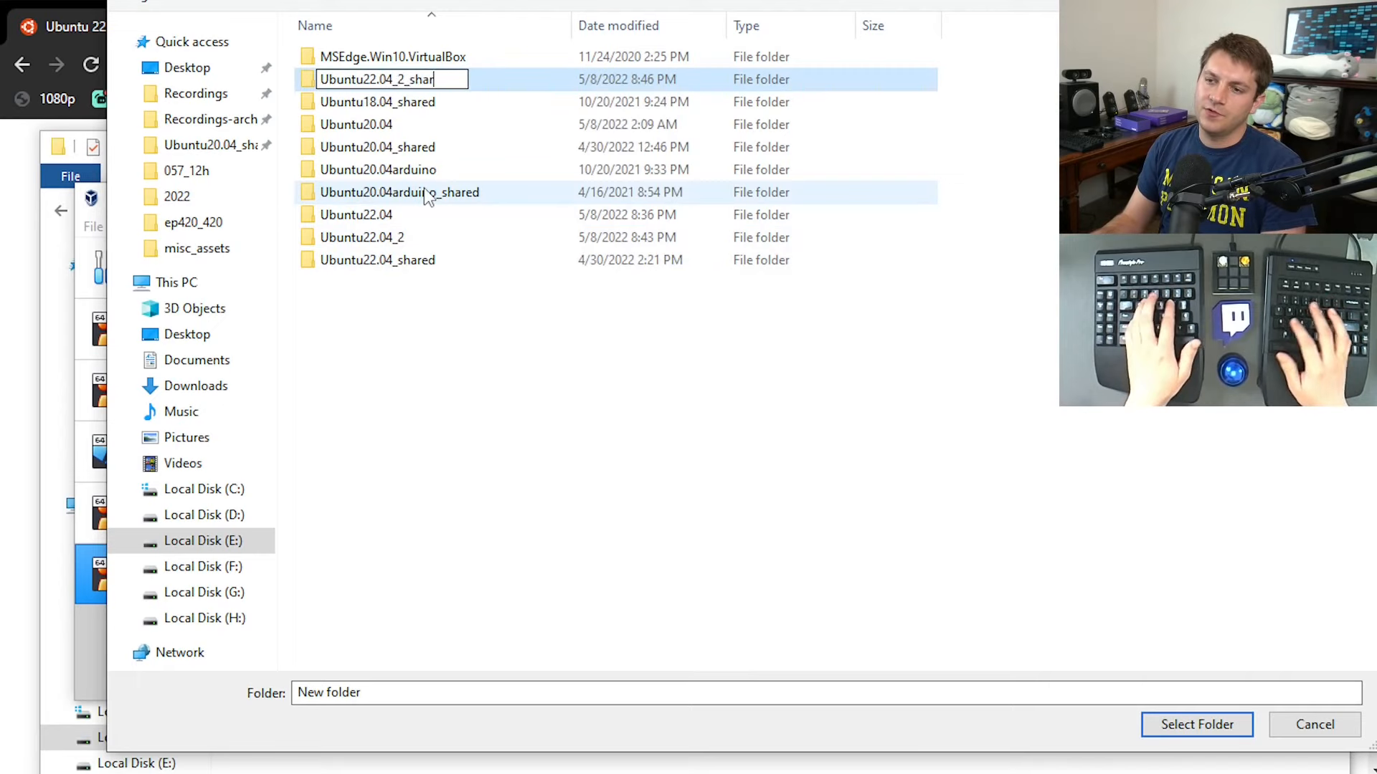
{"action": "key", "text": "Return"}
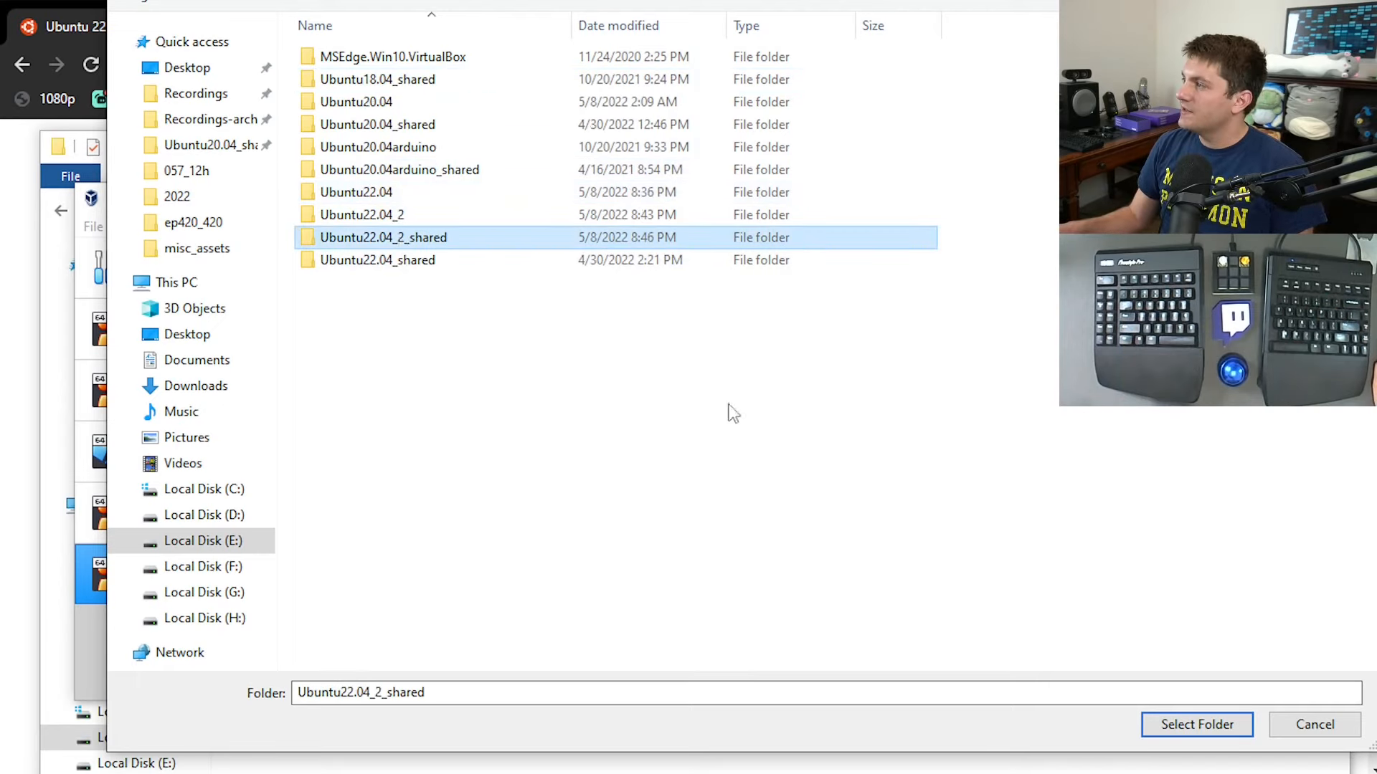
Add Ubuntu22.04_2_shared as an auto-mounted shared folder and save the machine's settings.
{"action": "key", "text": "F2"}
{"action": "left_click", "coordinate": [608, 469]}
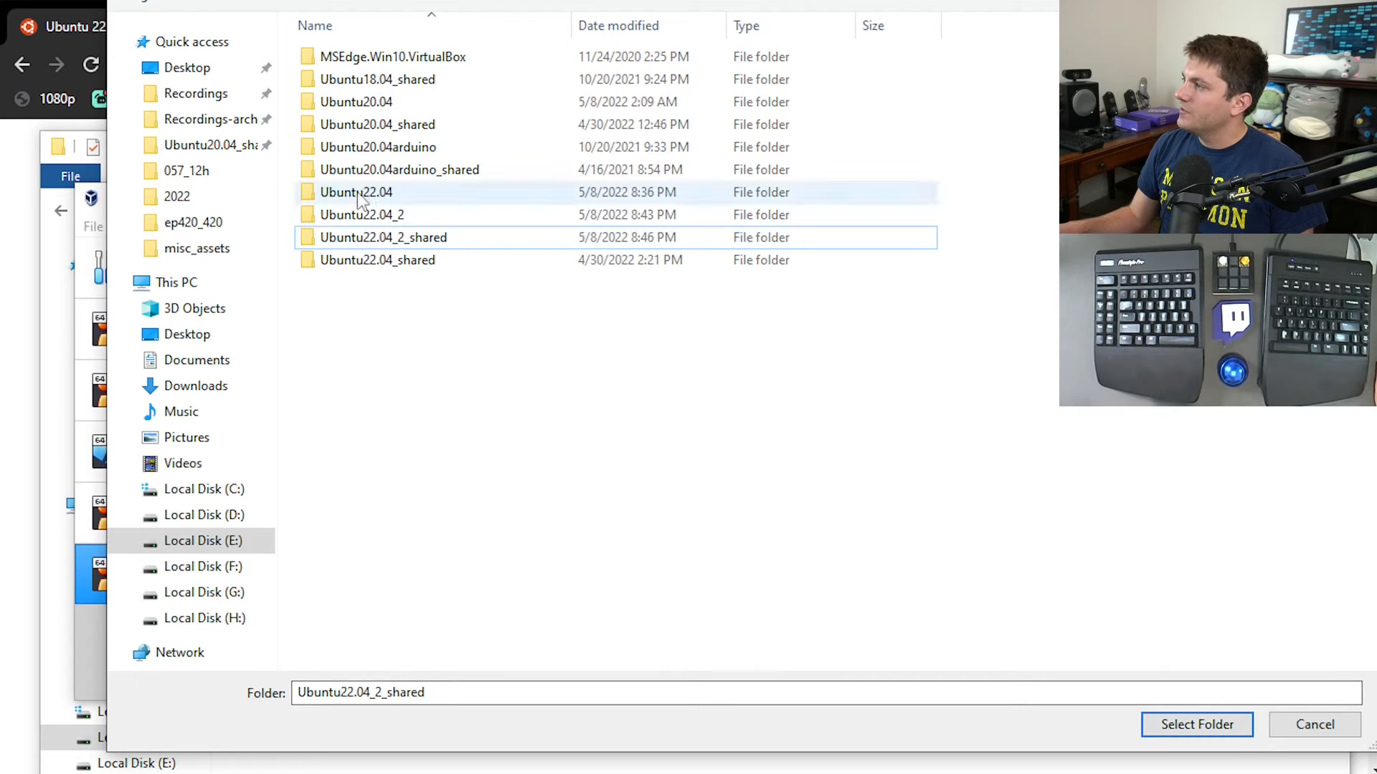
{"action": "left_click", "coordinate": [379, 241]}
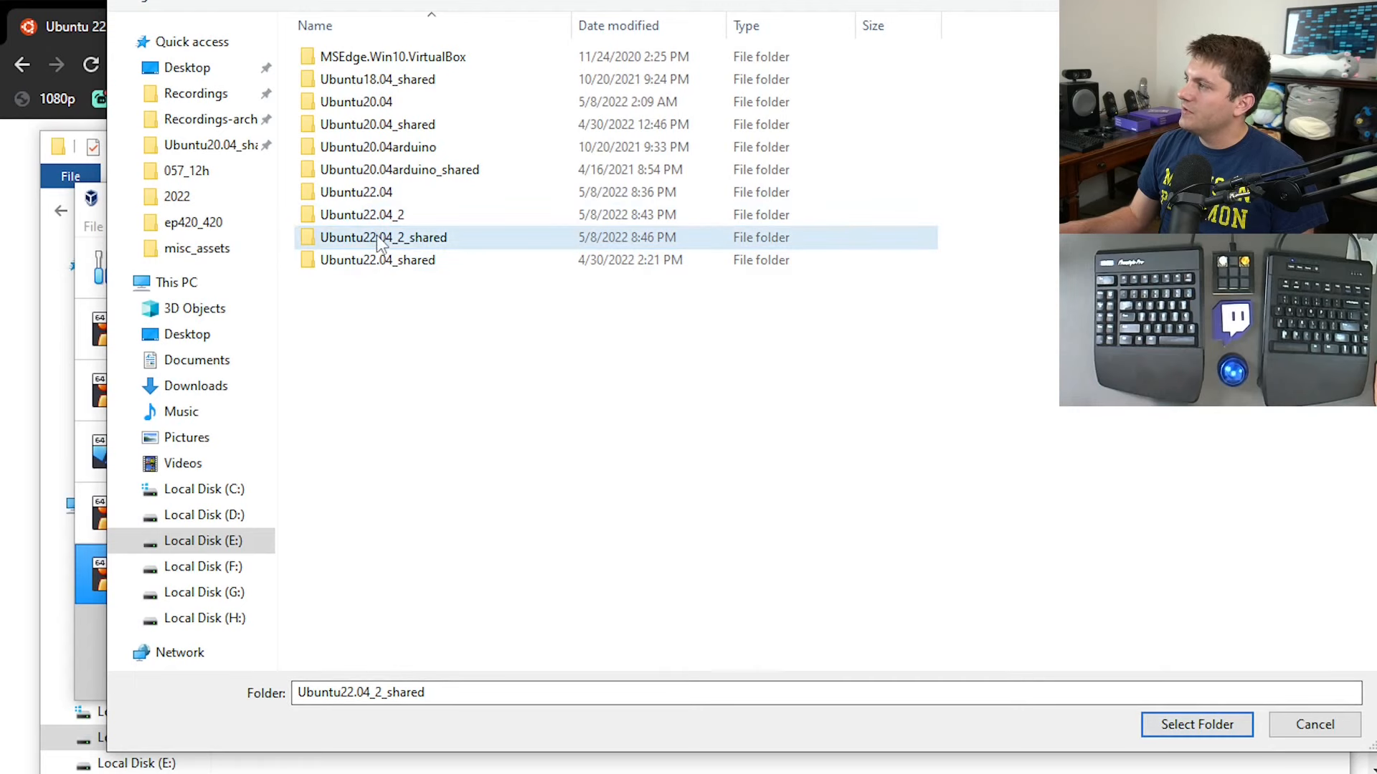
{"action": "left_click", "coordinate": [1165, 725]}
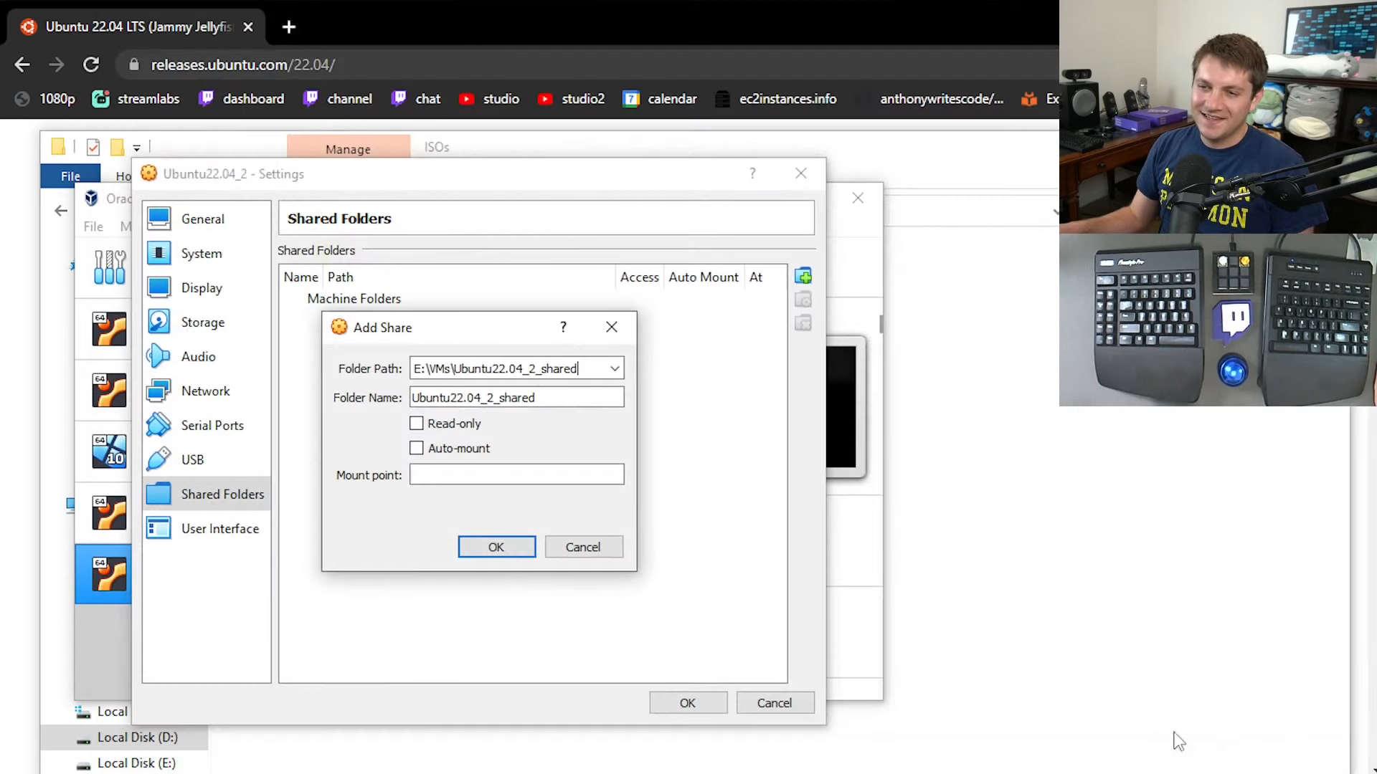
{"action": "left_click", "coordinate": [416, 449]}
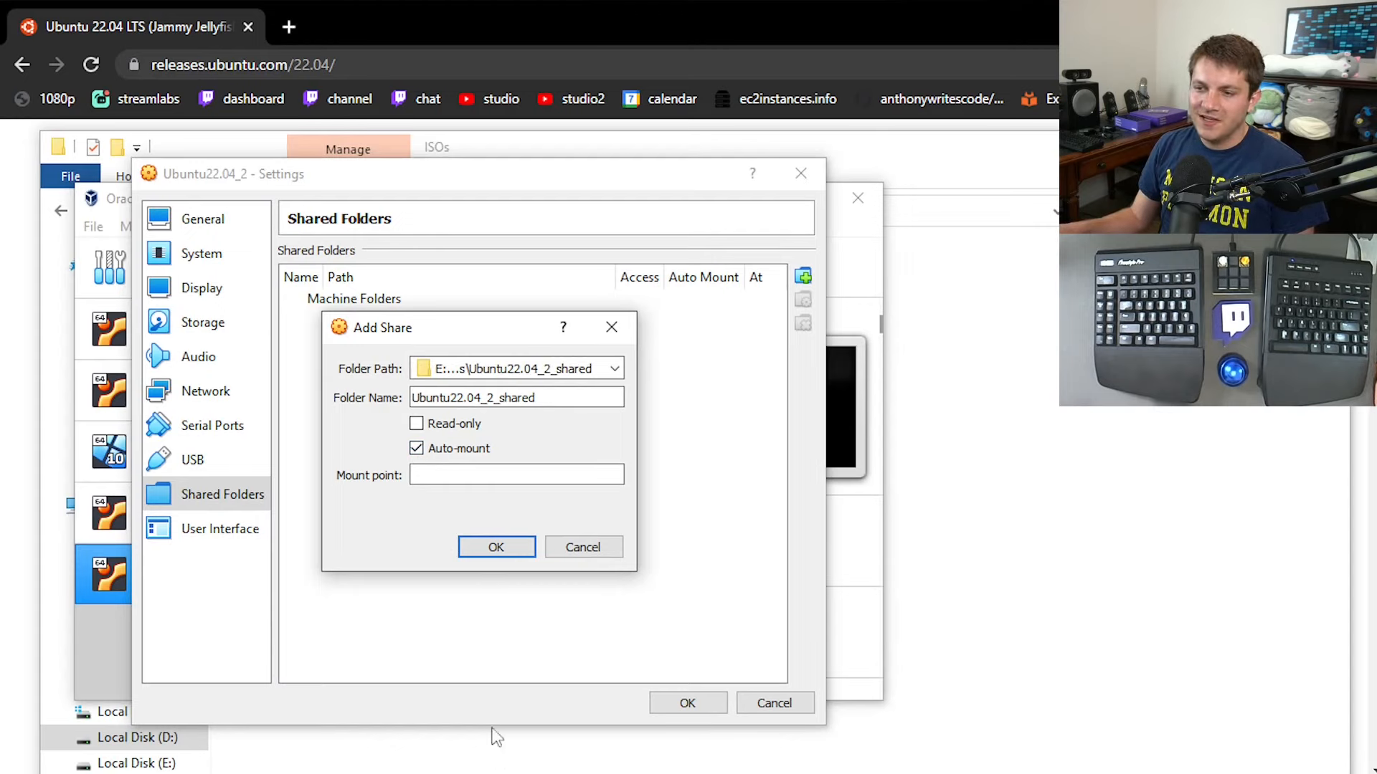
{"action": "left_click", "coordinate": [499, 547]}
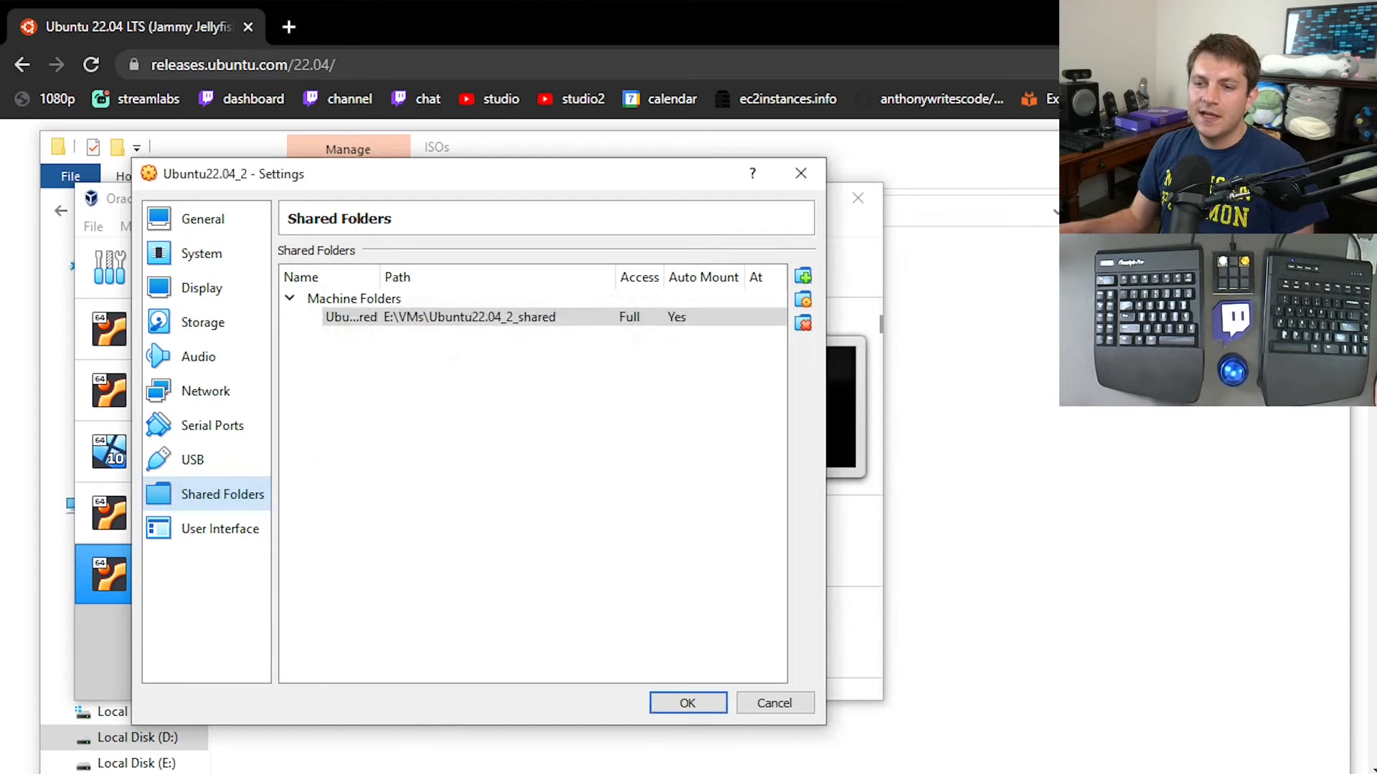
{"action": "left_click", "coordinate": [677, 701]}
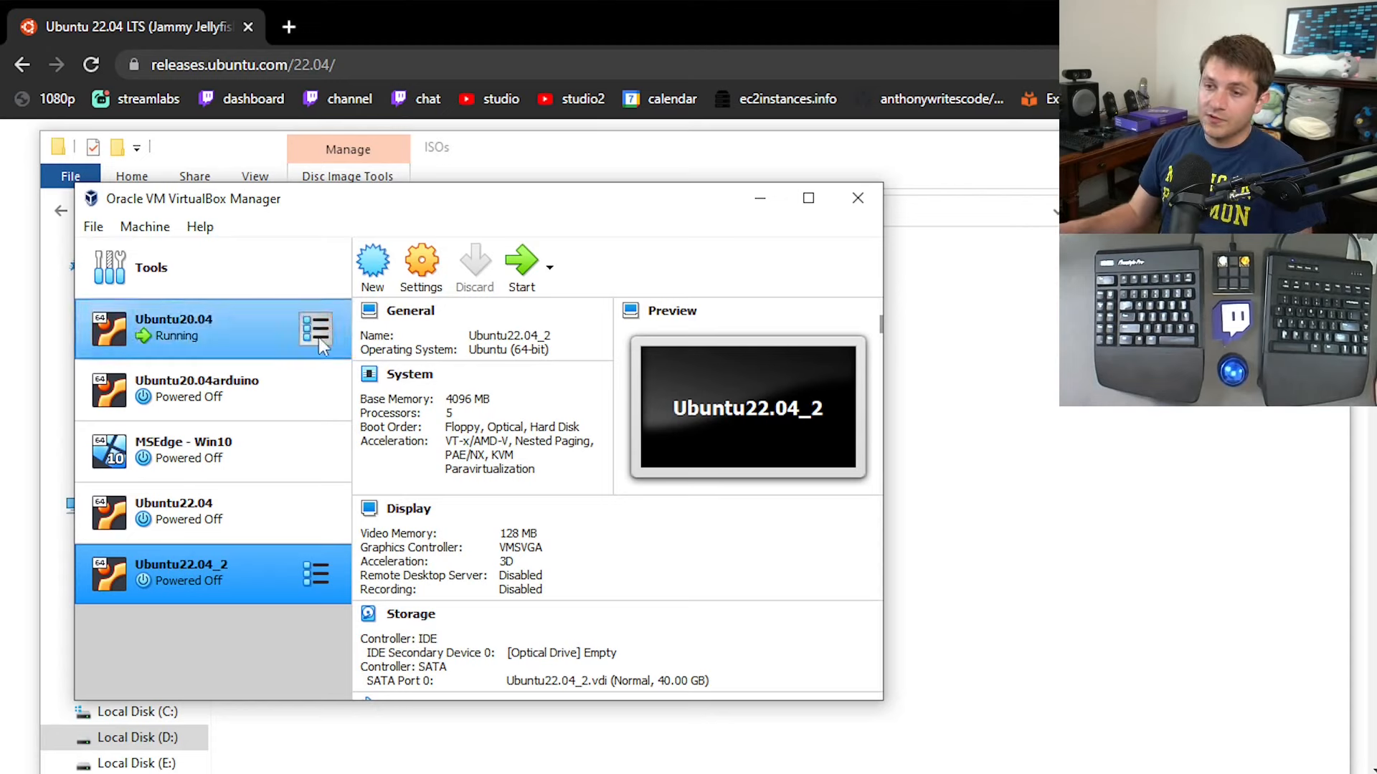
Start the Ubuntu22.04_2 machine using ubuntu-22.04-desktop-amd64.iso as its start-up disk.
{"action": "left_click", "coordinate": [518, 269]}
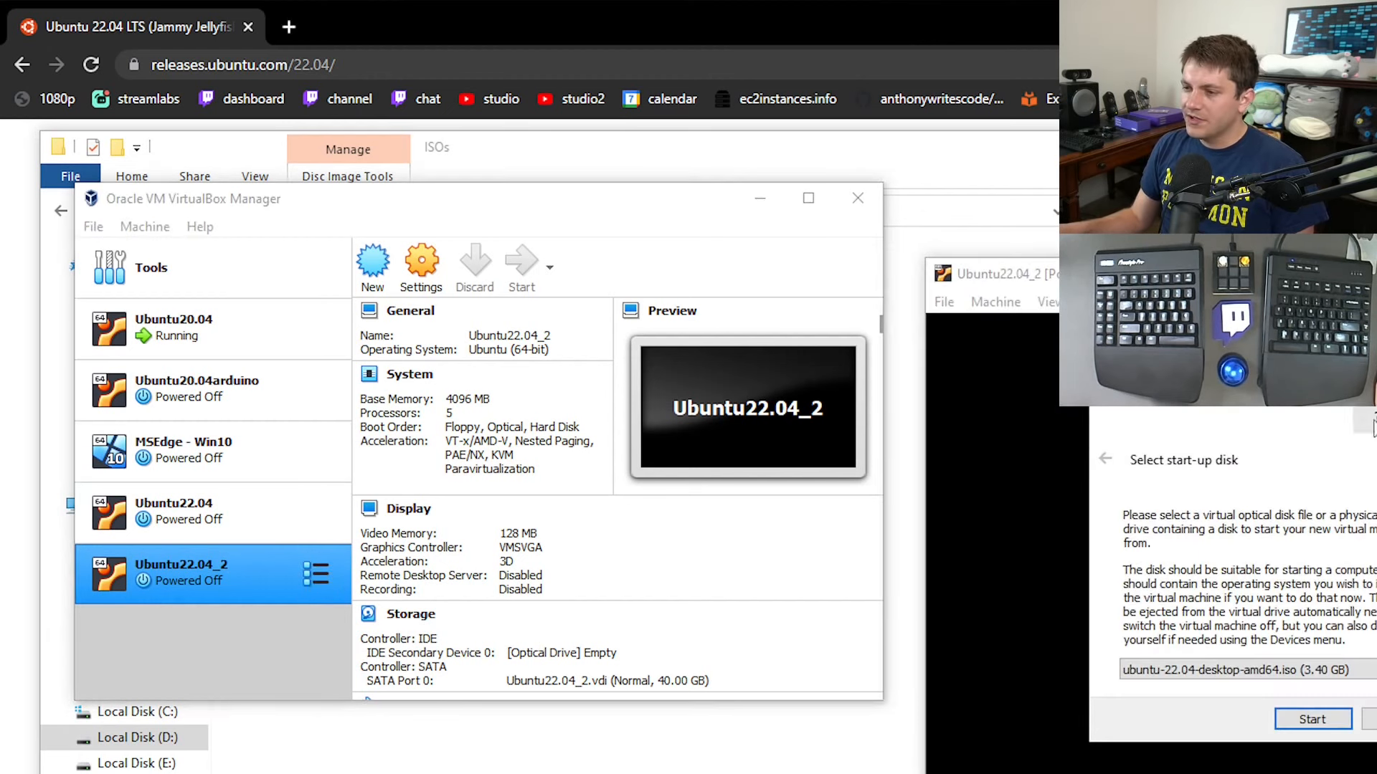
{"action": "left_click_drag", "start_coordinate": [1294, 419], "coordinate": [641, 222]}
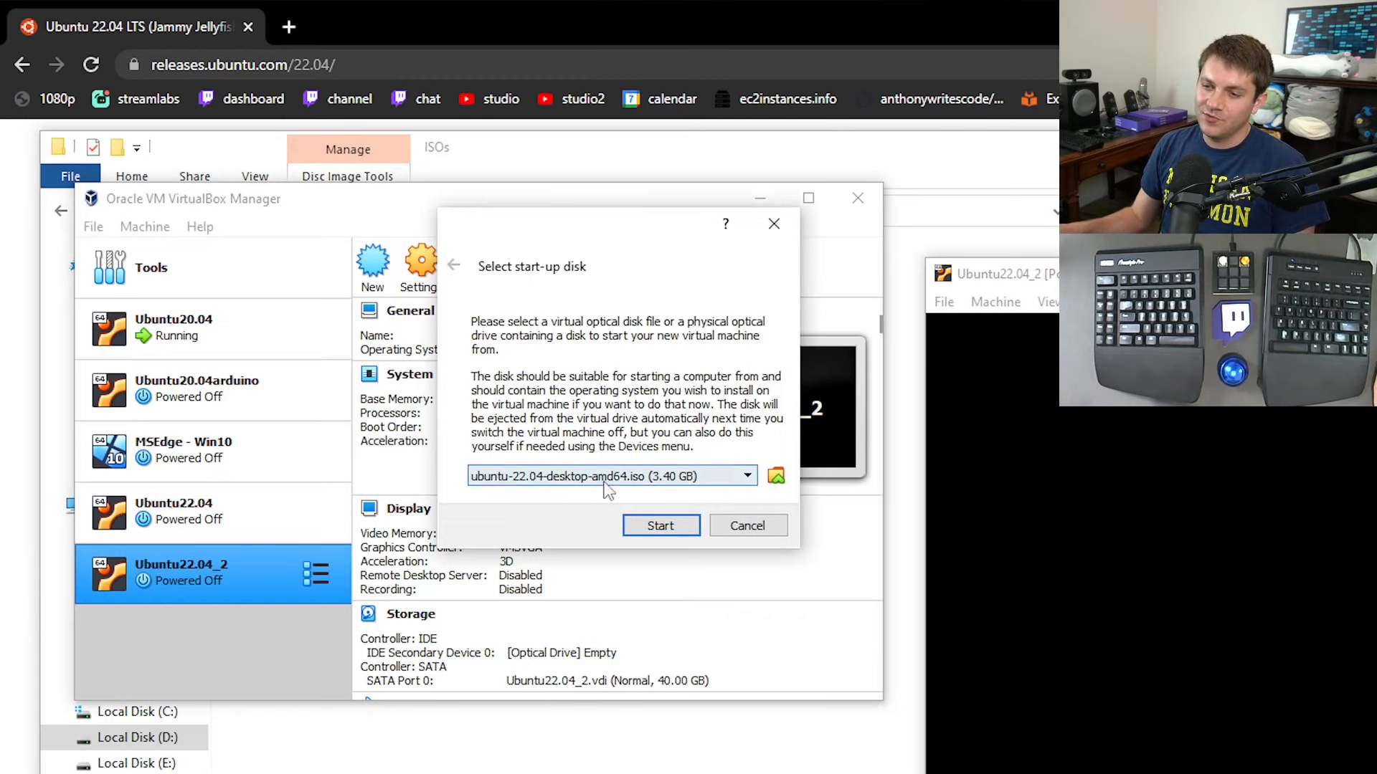
{"action": "left_click", "coordinate": [747, 476]}
{"action": "left_click", "coordinate": [747, 477]}
{"action": "left_click", "coordinate": [775, 477]}
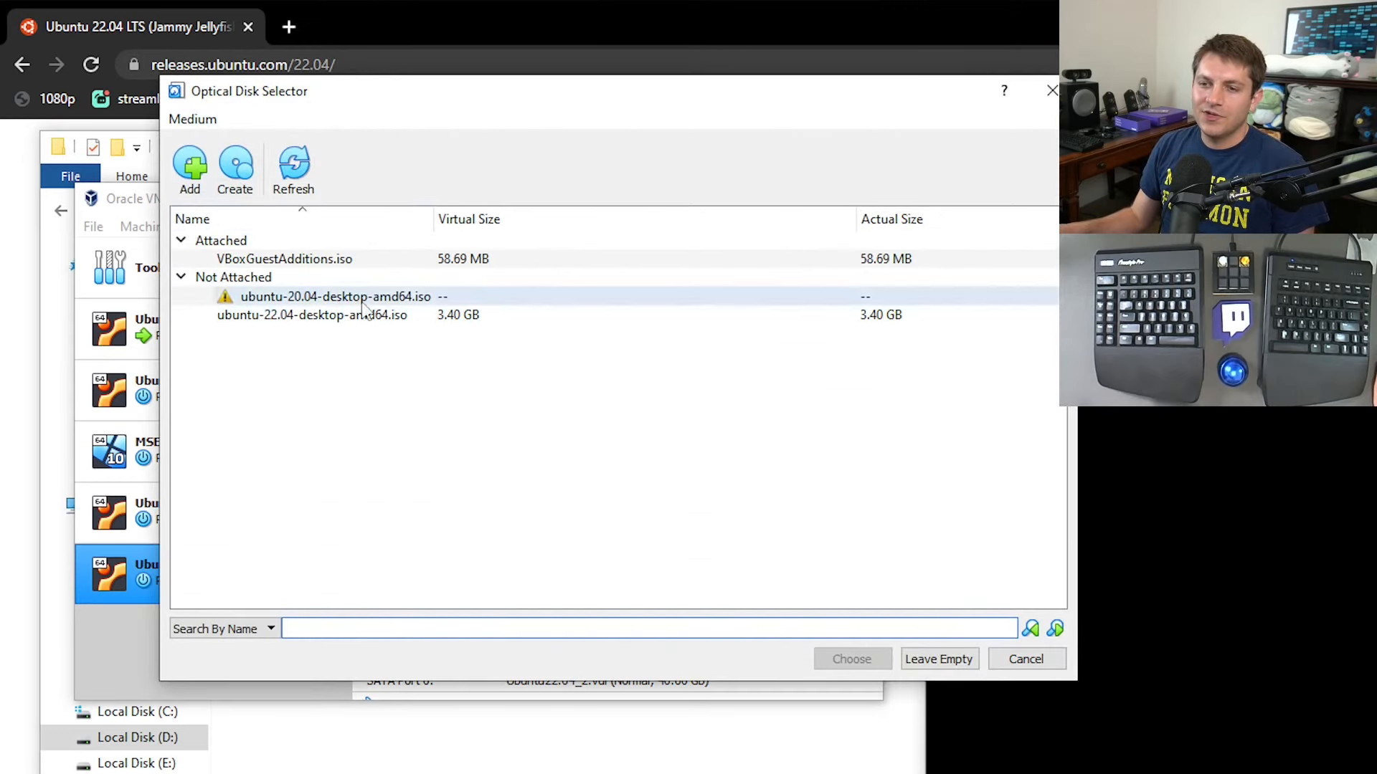
{"action": "left_click", "coordinate": [299, 320]}
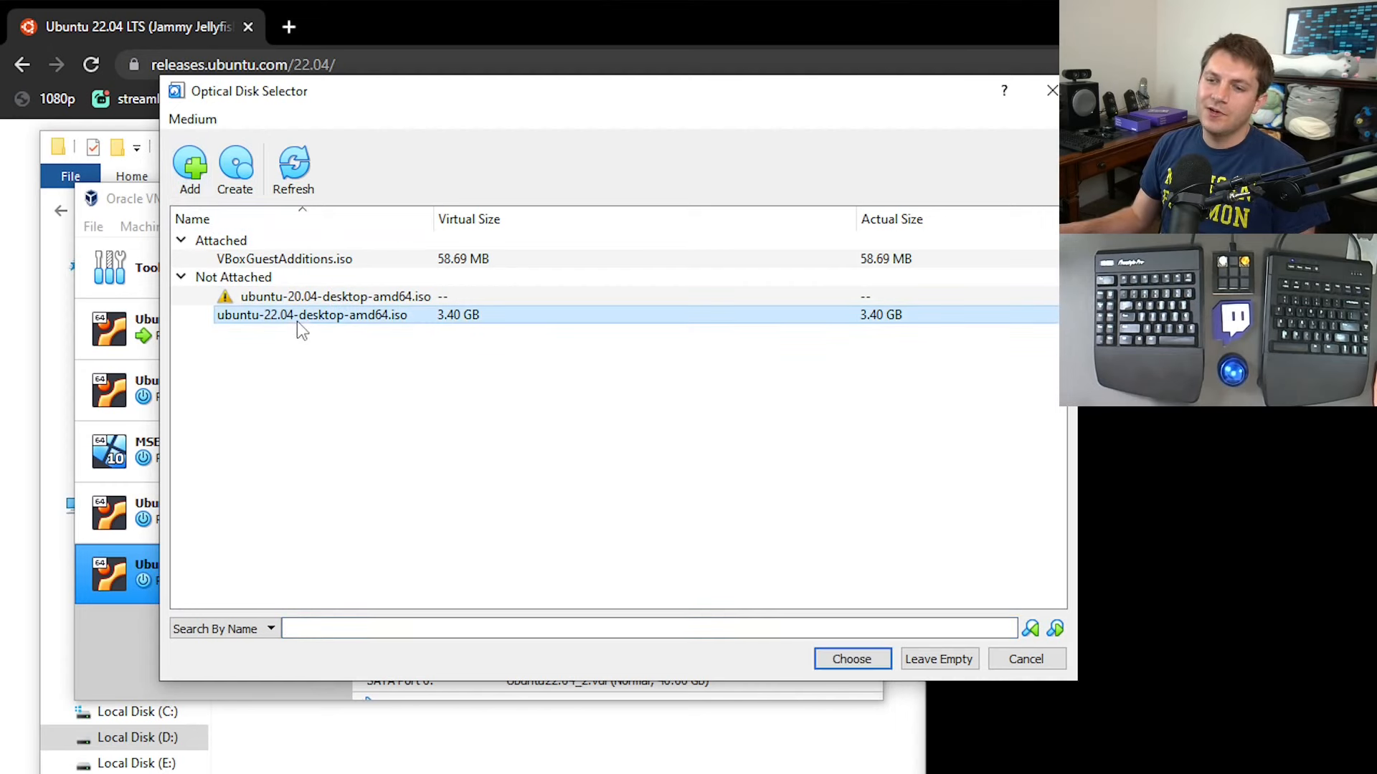
{"action": "left_click", "coordinate": [851, 659]}
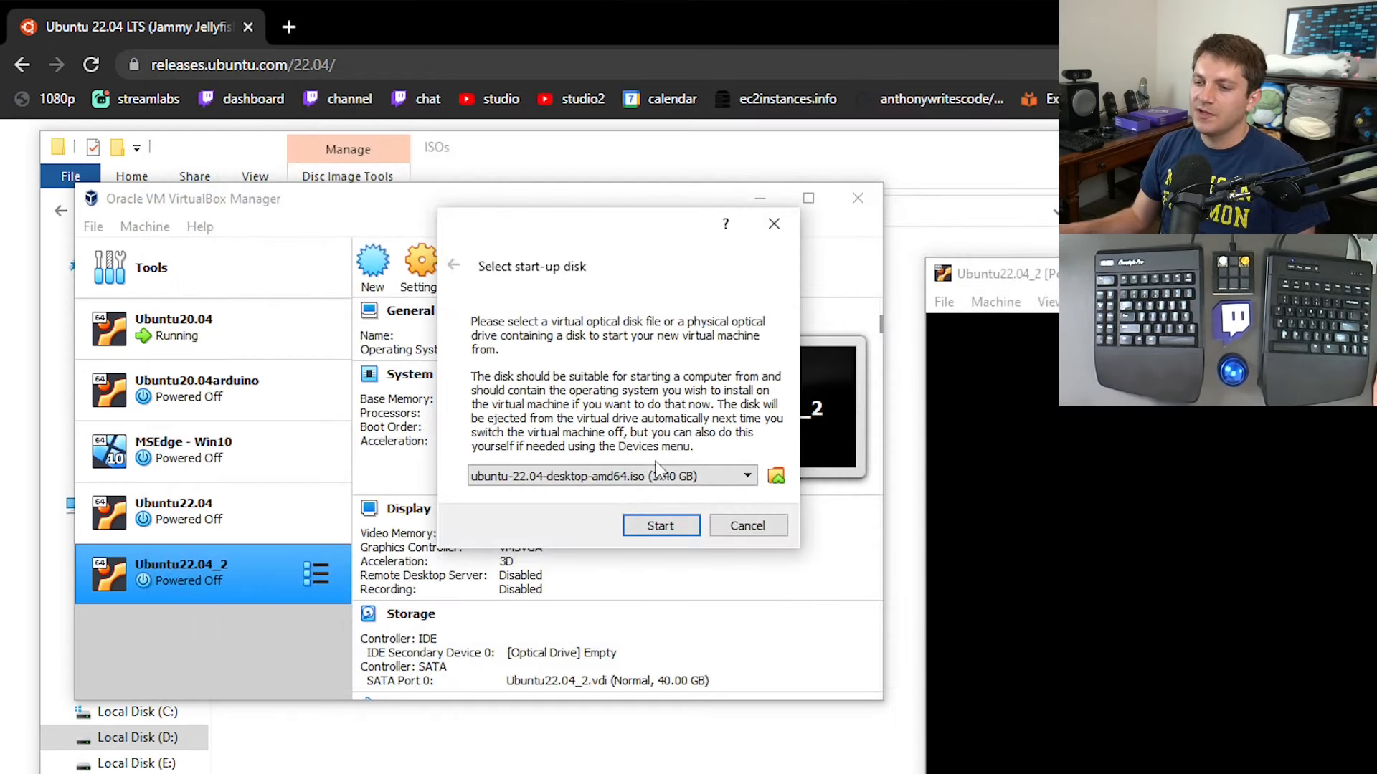
{"action": "left_click", "coordinate": [654, 526]}
Reposition and enlarge the Ubuntu22.04_2 machine window and boot the Try or Install Ubuntu entry.
{"action": "left_click_drag", "start_coordinate": [1224, 277], "coordinate": [383, 98]}
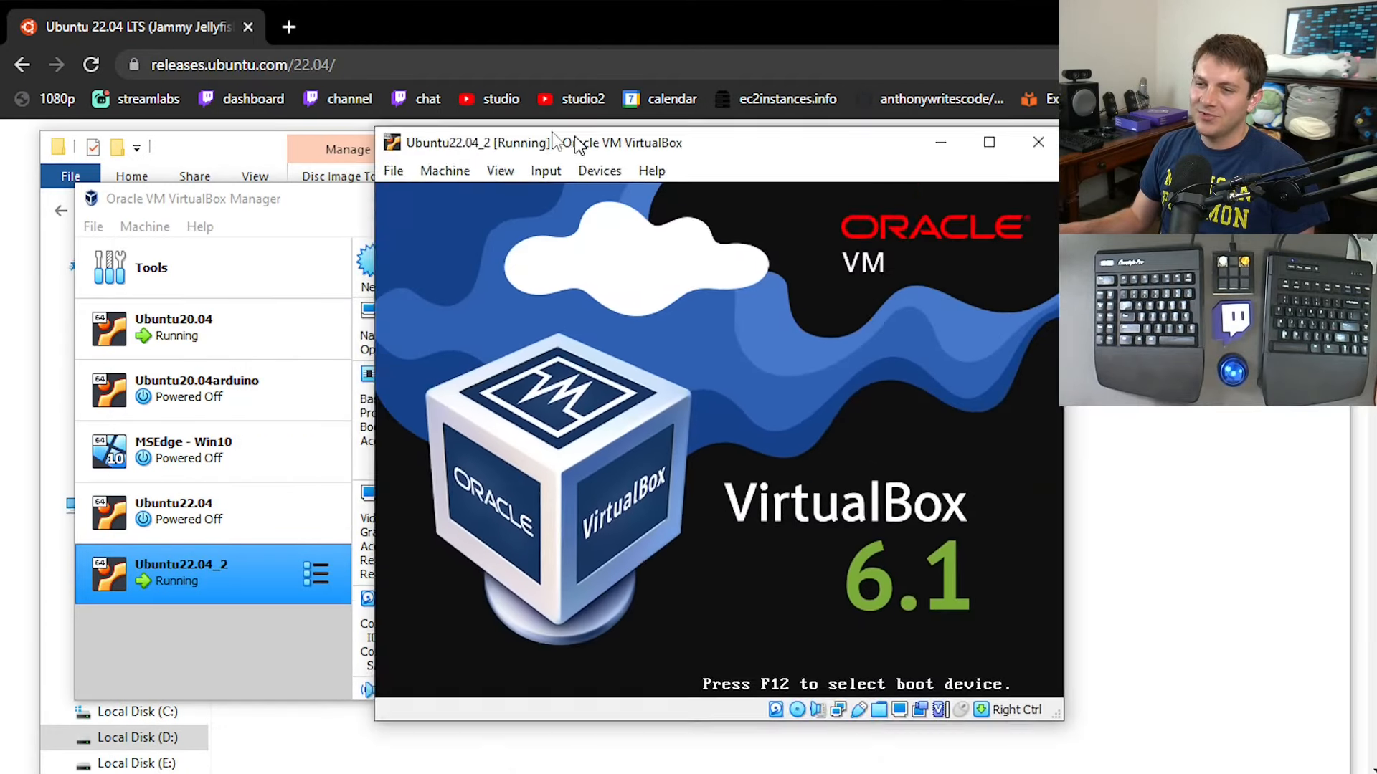
{"action": "left_click_drag", "start_coordinate": [572, 139], "coordinate": [238, 54]}
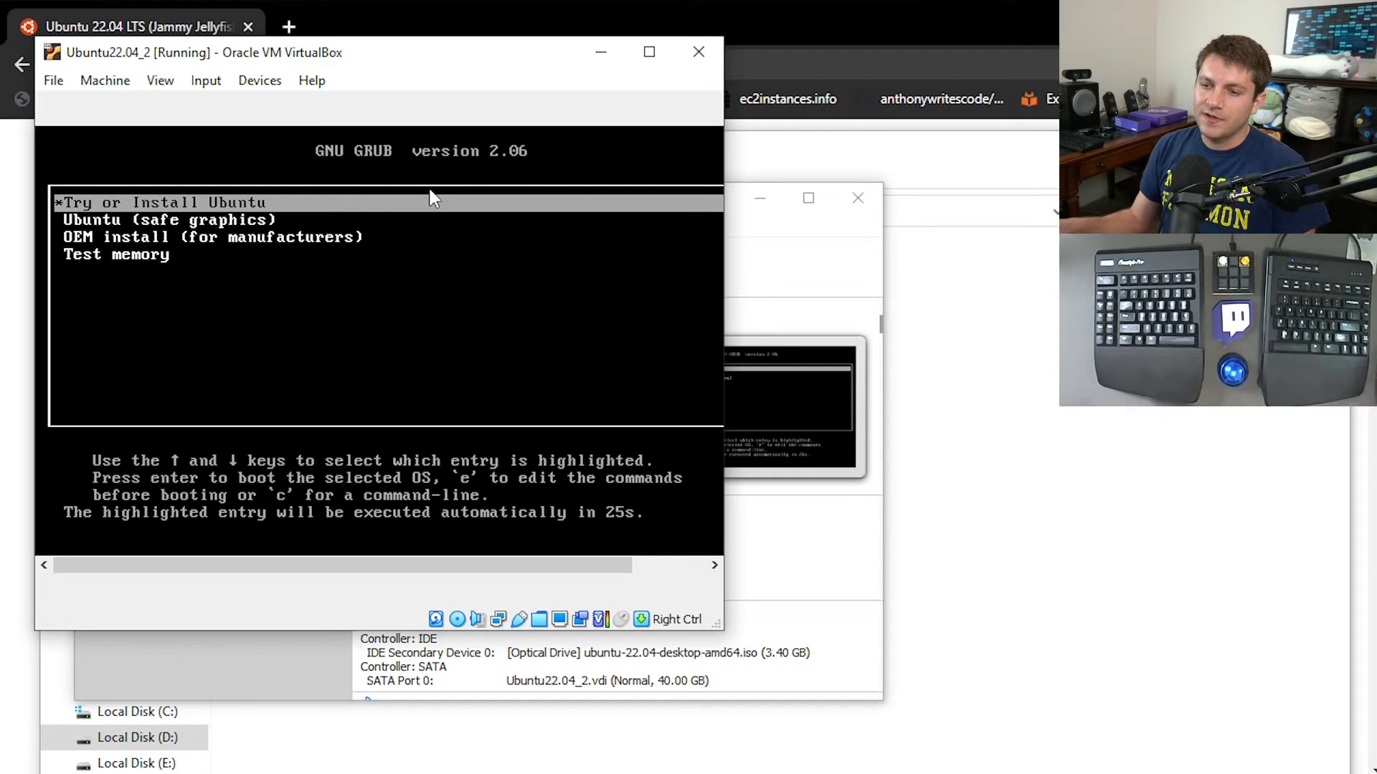
{"action": "left_click_drag", "start_coordinate": [719, 628], "coordinate": [950, 708]}
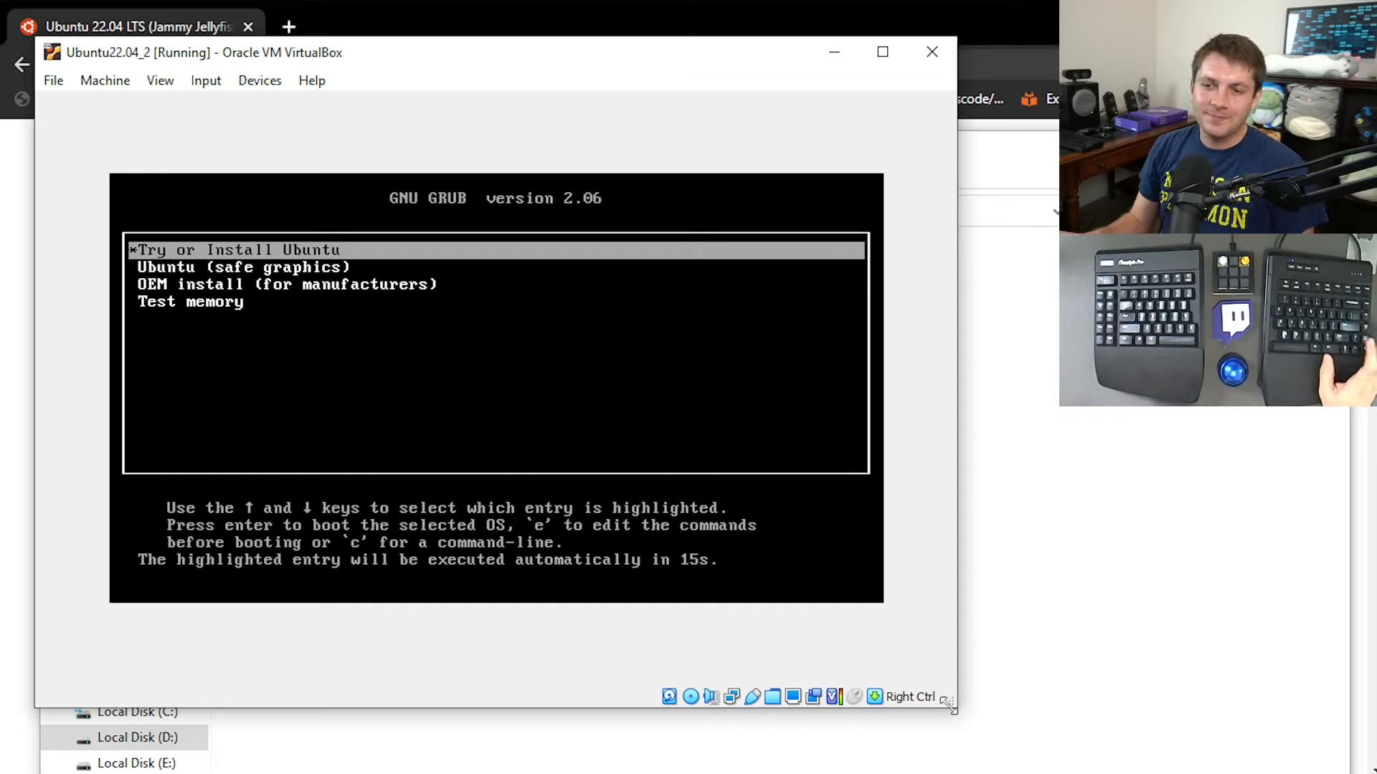
{"action": "key", "text": "Return"}
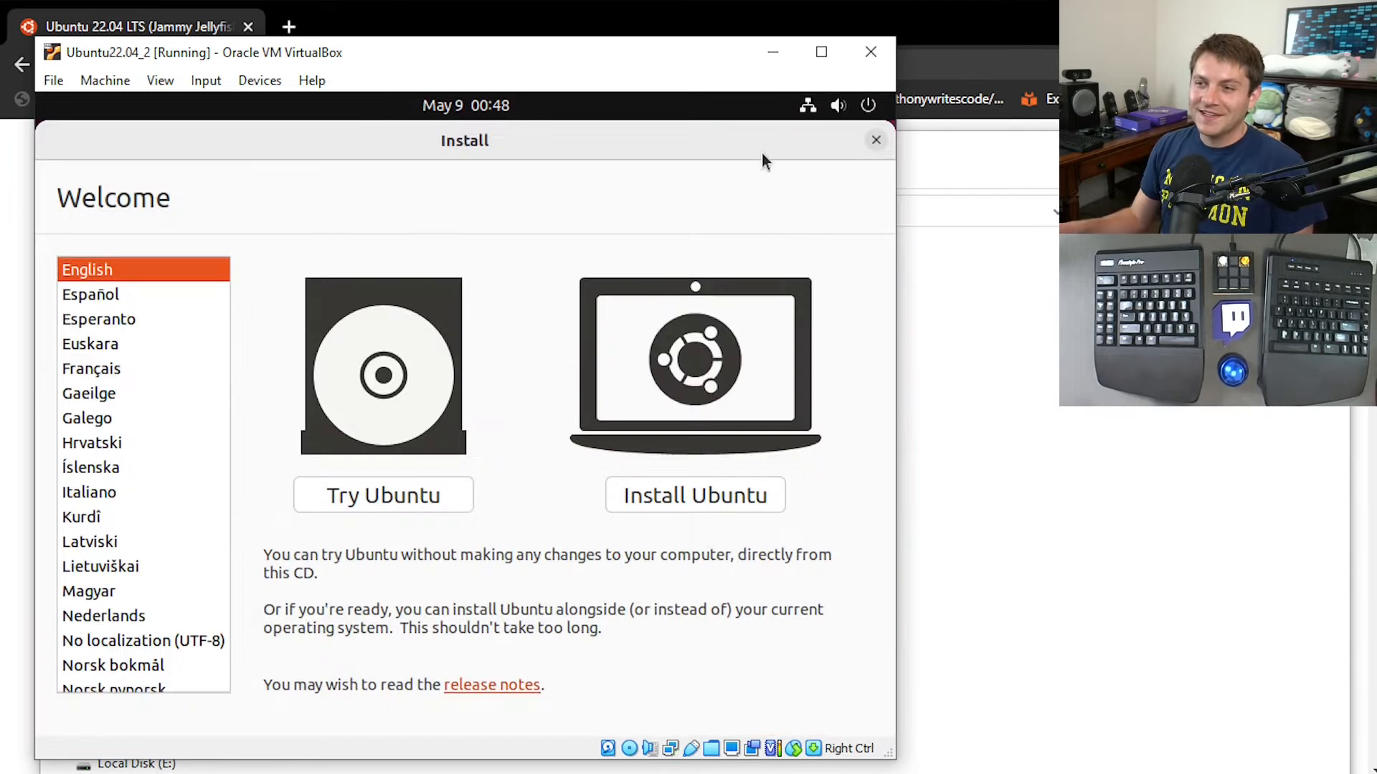
Mute the sound of the Ubuntu live session.
{"action": "left_click", "coordinate": [836, 105]}
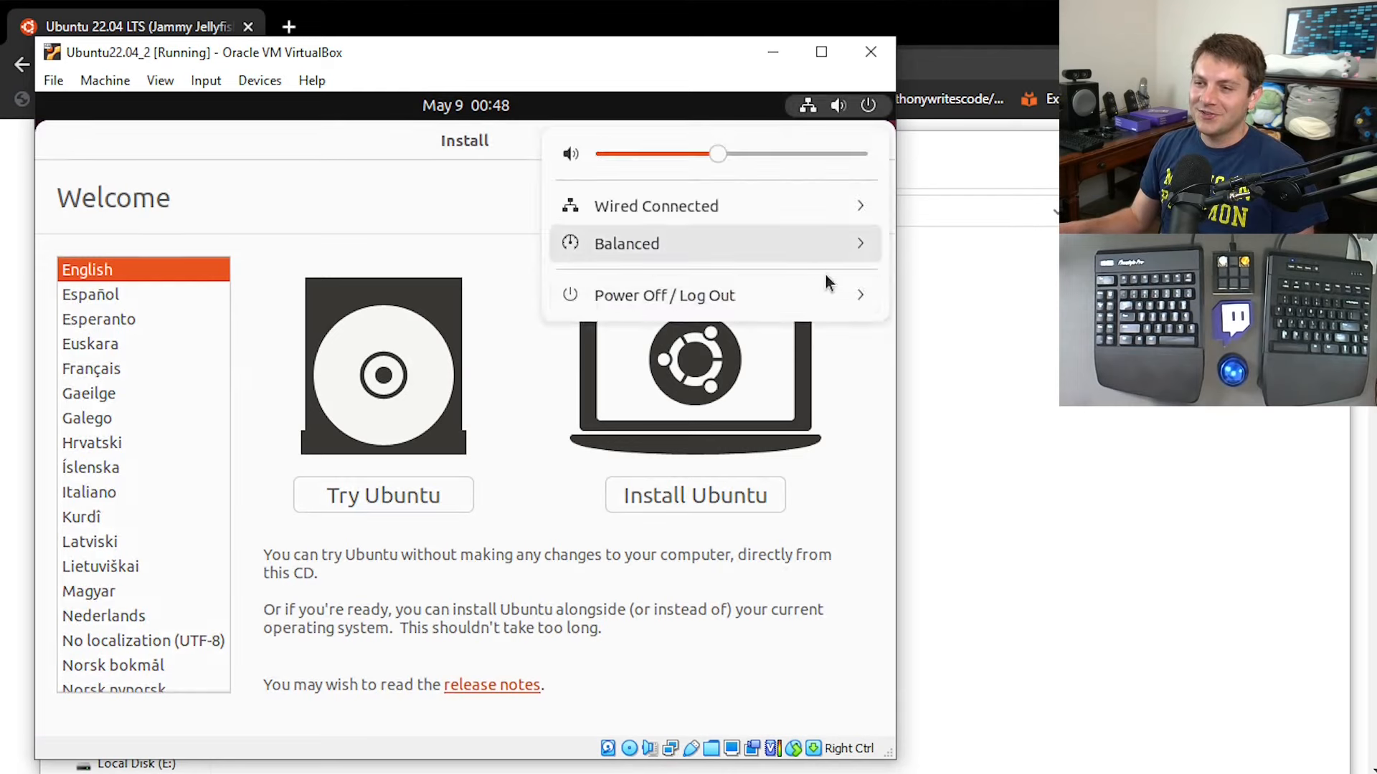
{"action": "left_click", "coordinate": [562, 156]}
{"action": "left_click", "coordinate": [420, 197]}
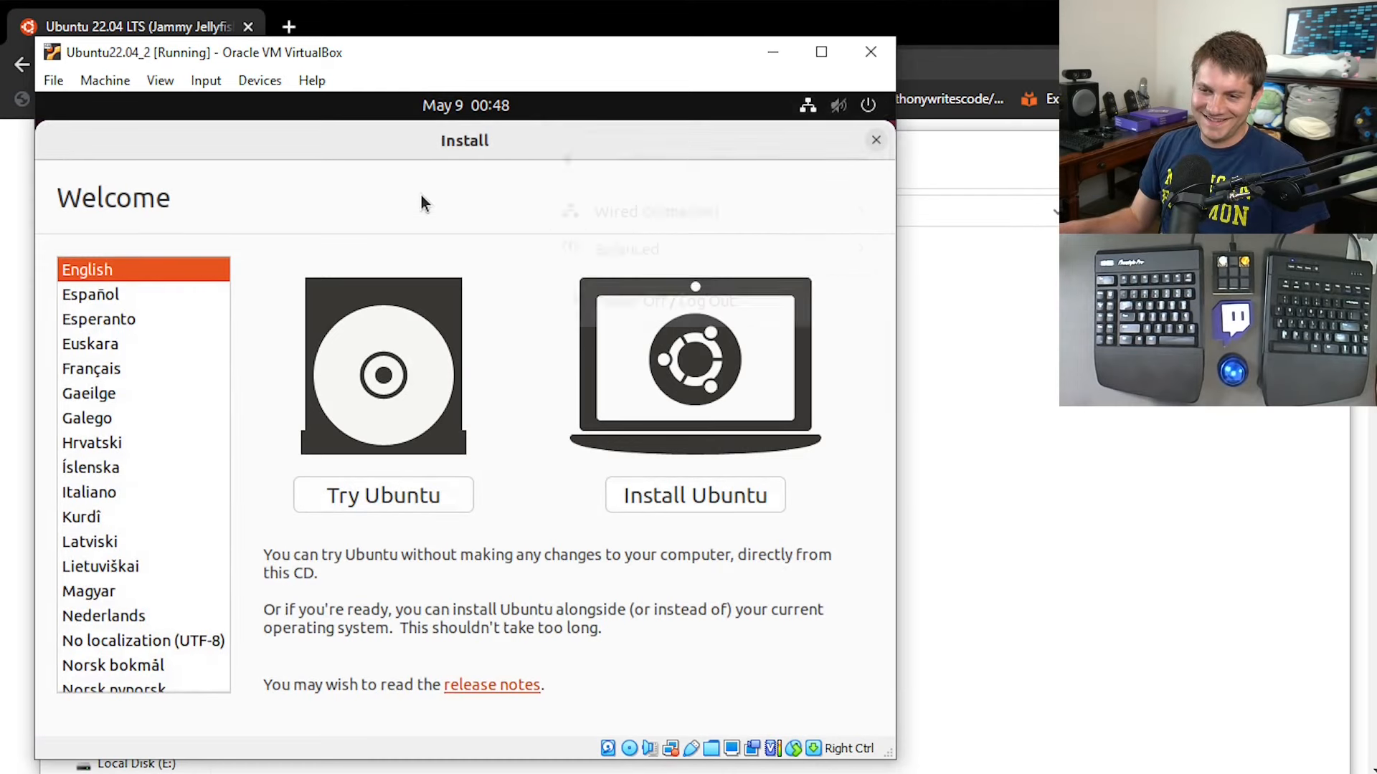
Begin installing Ubuntu in English and accept the English (US) keyboard layout.
{"action": "left_click", "coordinate": [638, 500]}
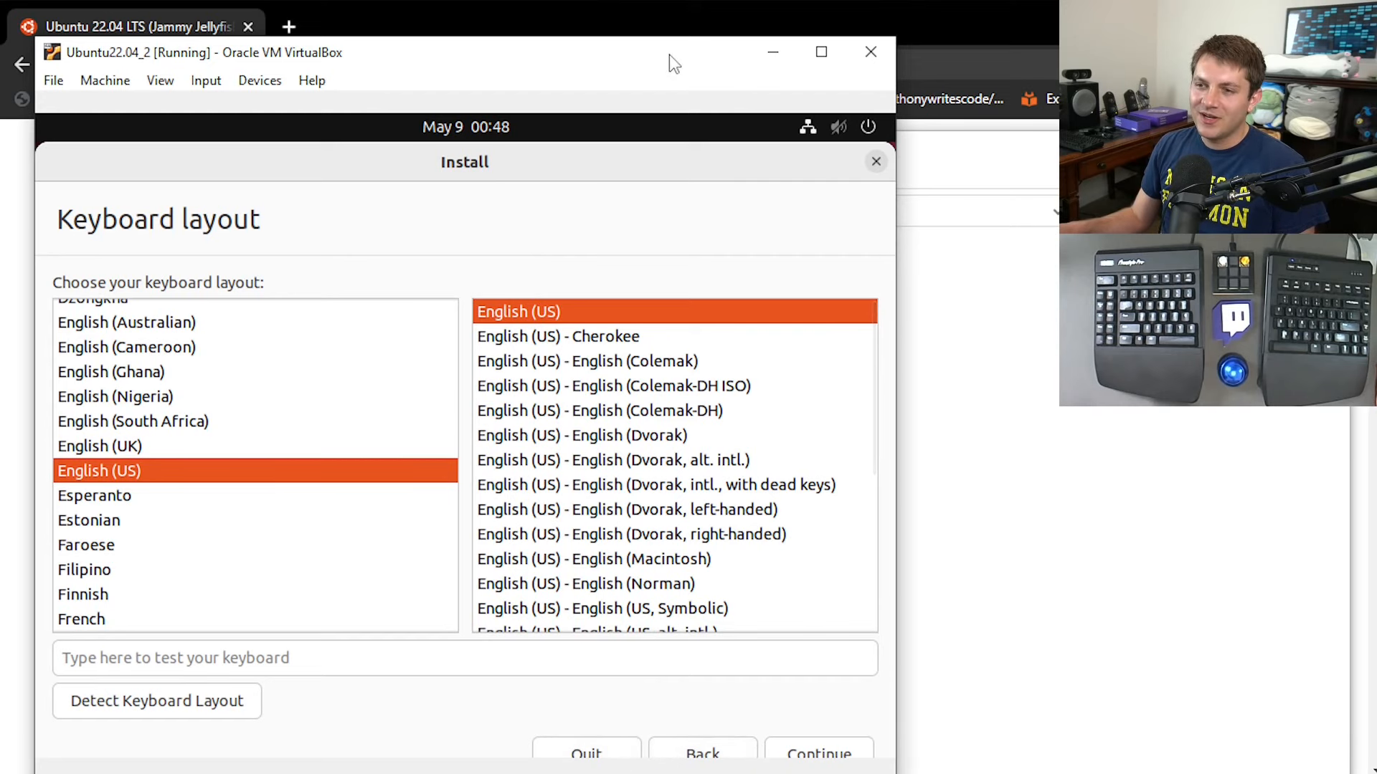
{"action": "left_click_drag", "start_coordinate": [668, 55], "coordinate": [672, 20]}
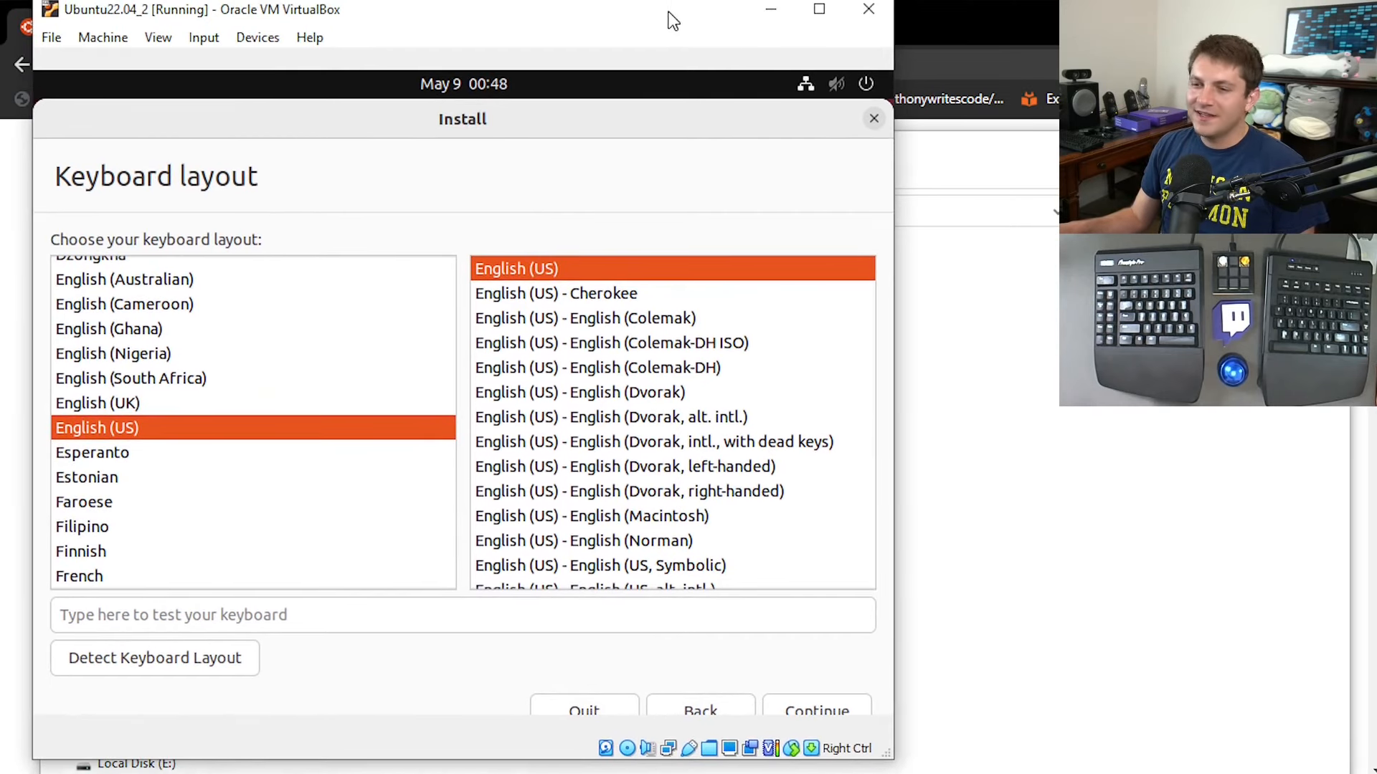
{"action": "left_click", "coordinate": [821, 710]}
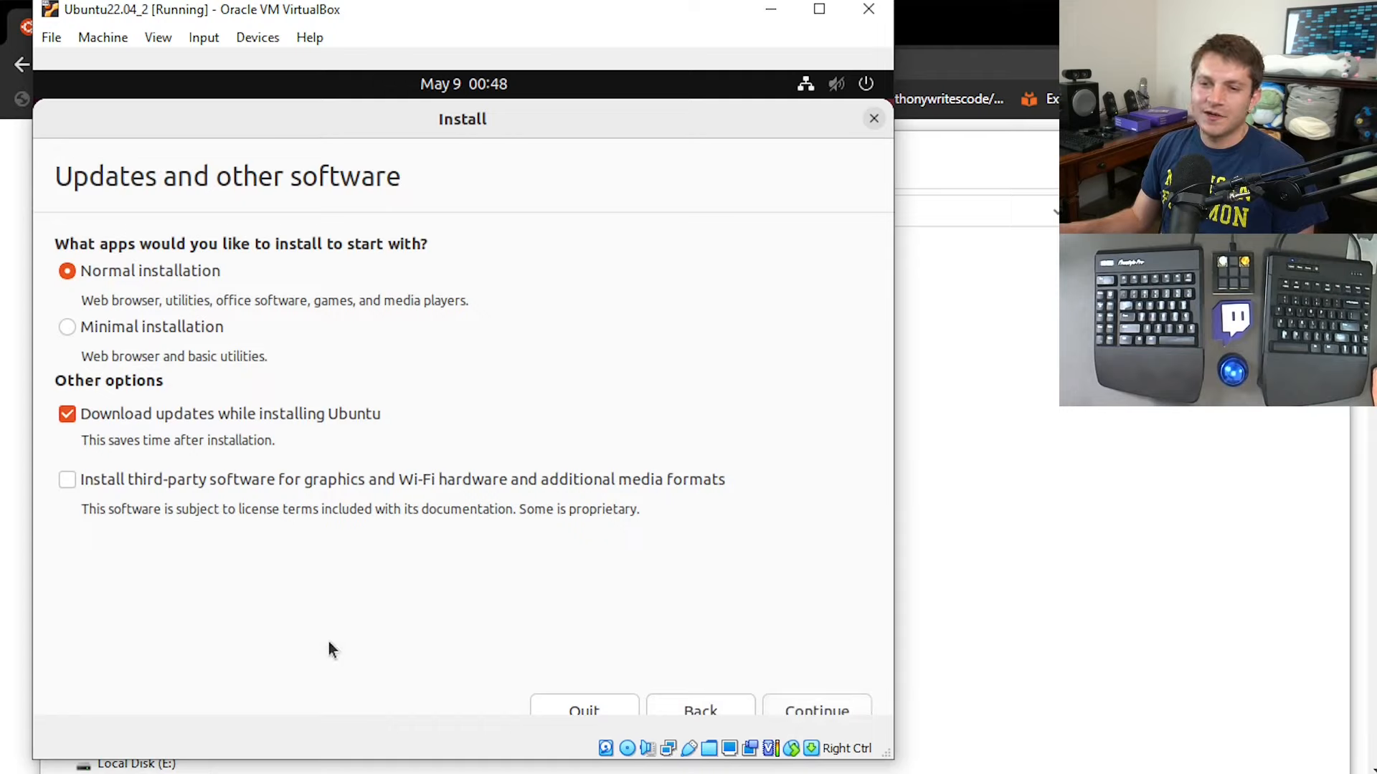
Choose a minimal installation that includes third-party software for graphics, Wi-Fi hardware and additional media formats.
{"action": "left_click", "coordinate": [99, 330]}
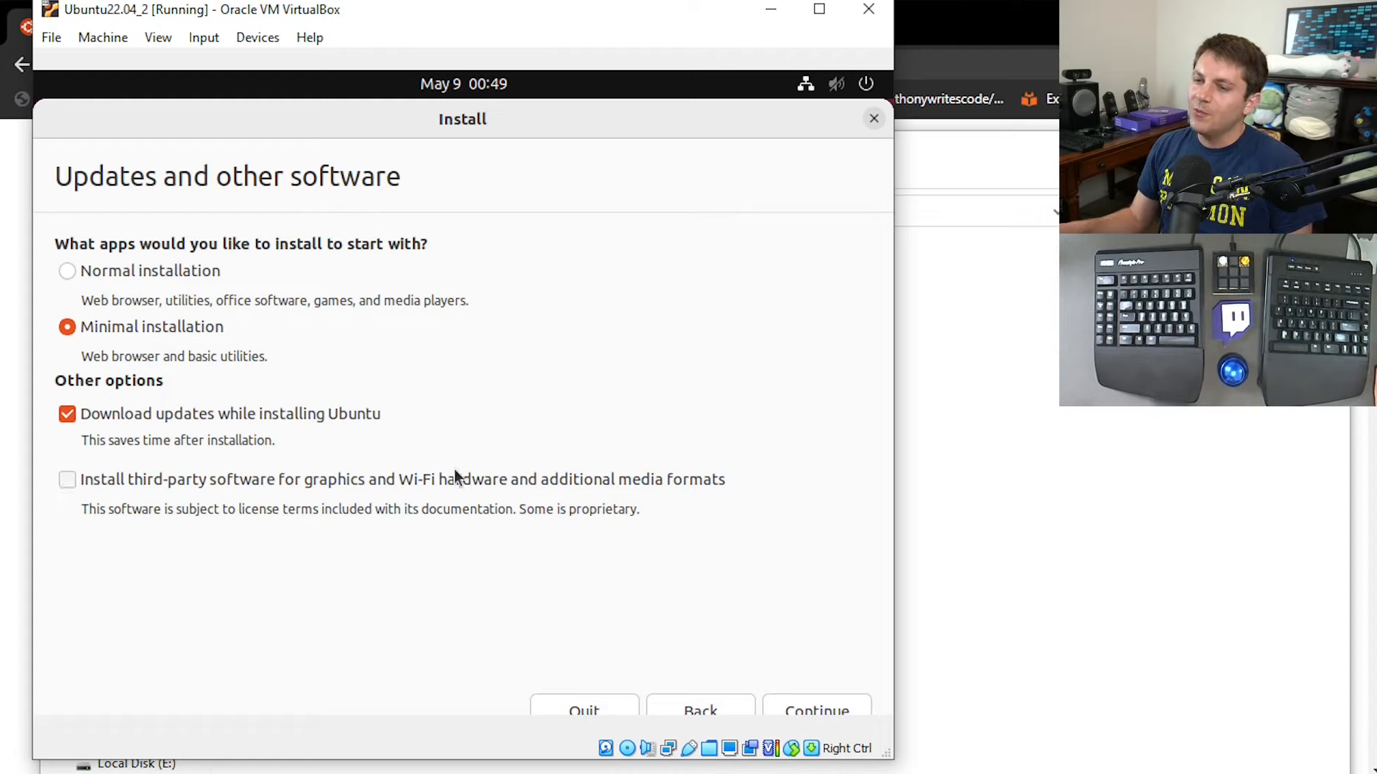
{"action": "left_click", "coordinate": [63, 482]}
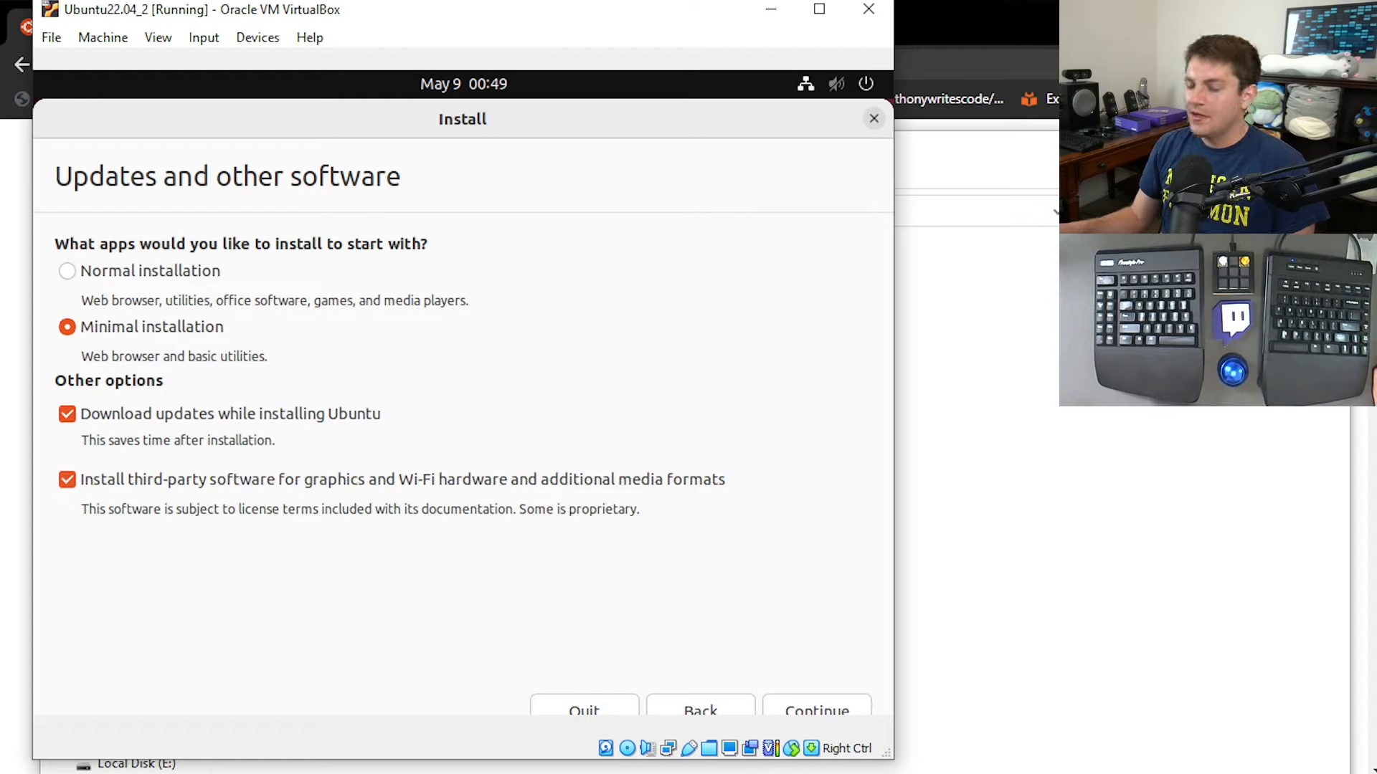
{"action": "left_click", "coordinate": [815, 707]}
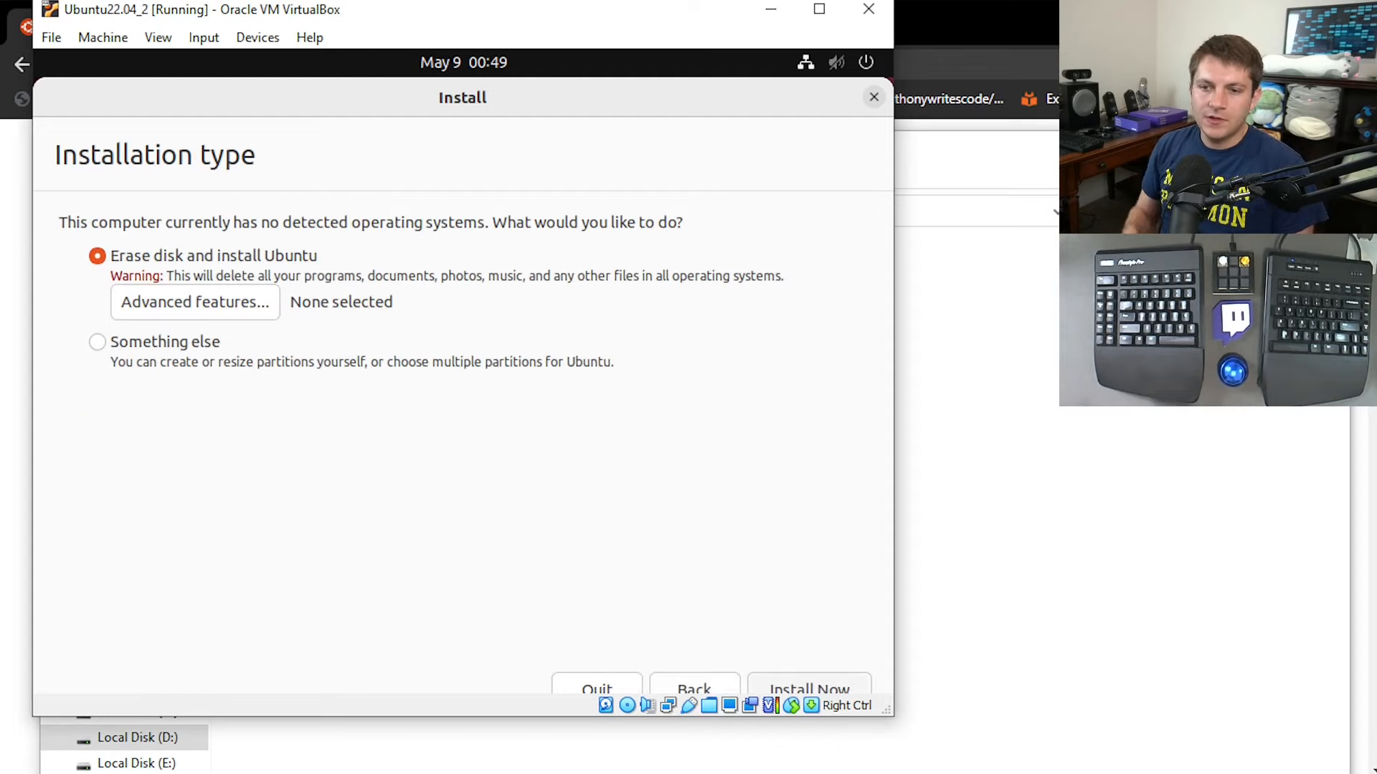
Start the erase-disk installation, approving the disk changes, and set the location to New York.
{"action": "left_click", "coordinate": [808, 686]}
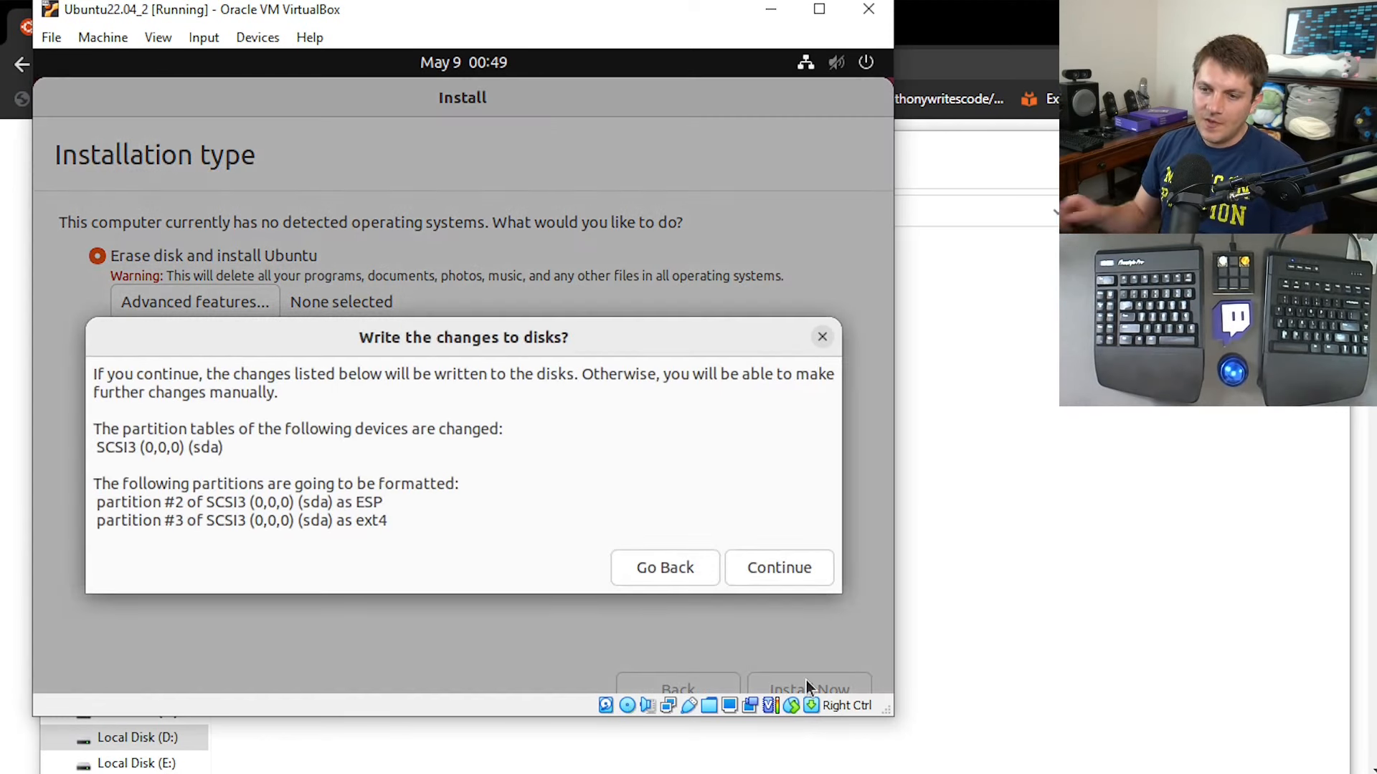
{"action": "left_click", "coordinate": [788, 569]}
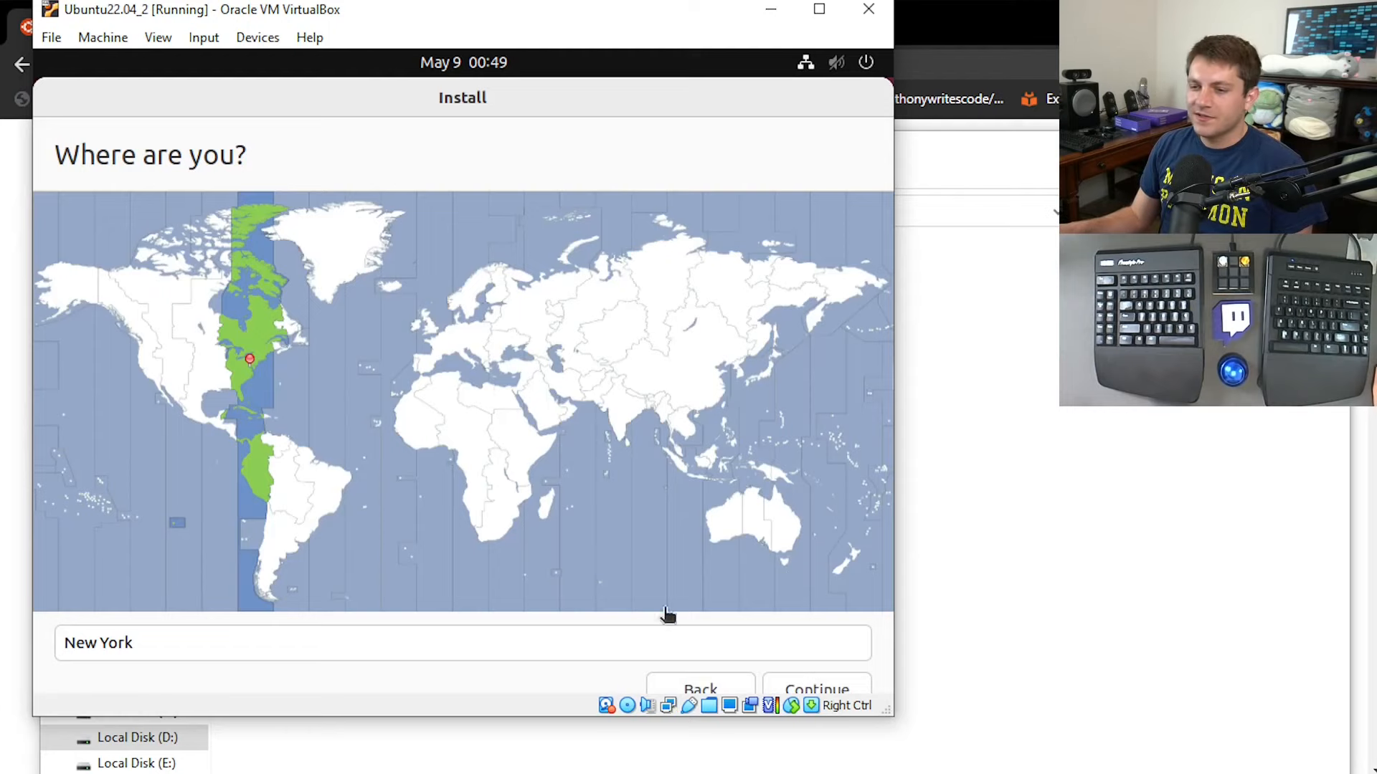
{"action": "left_click", "coordinate": [149, 368]}
{"action": "left_click", "coordinate": [243, 362]}
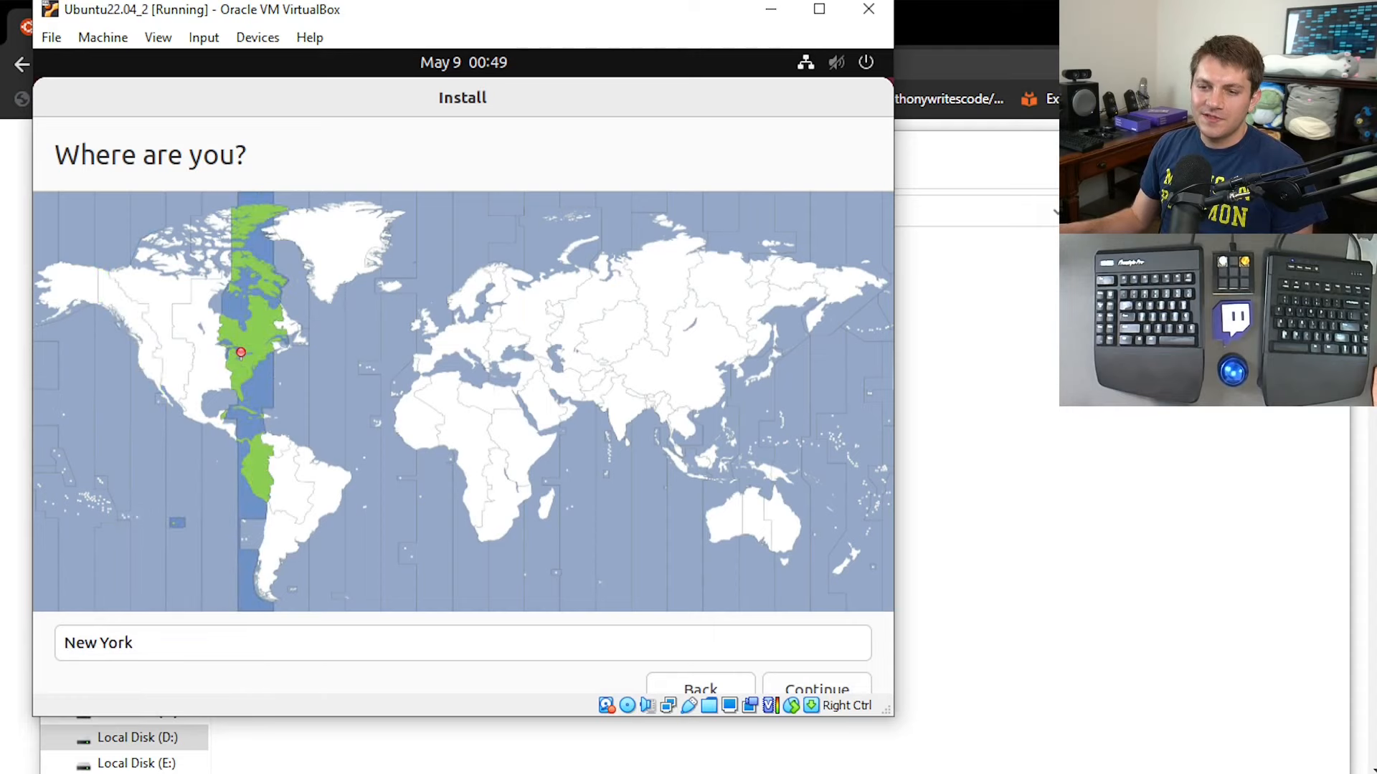
{"action": "left_click", "coordinate": [817, 690]}
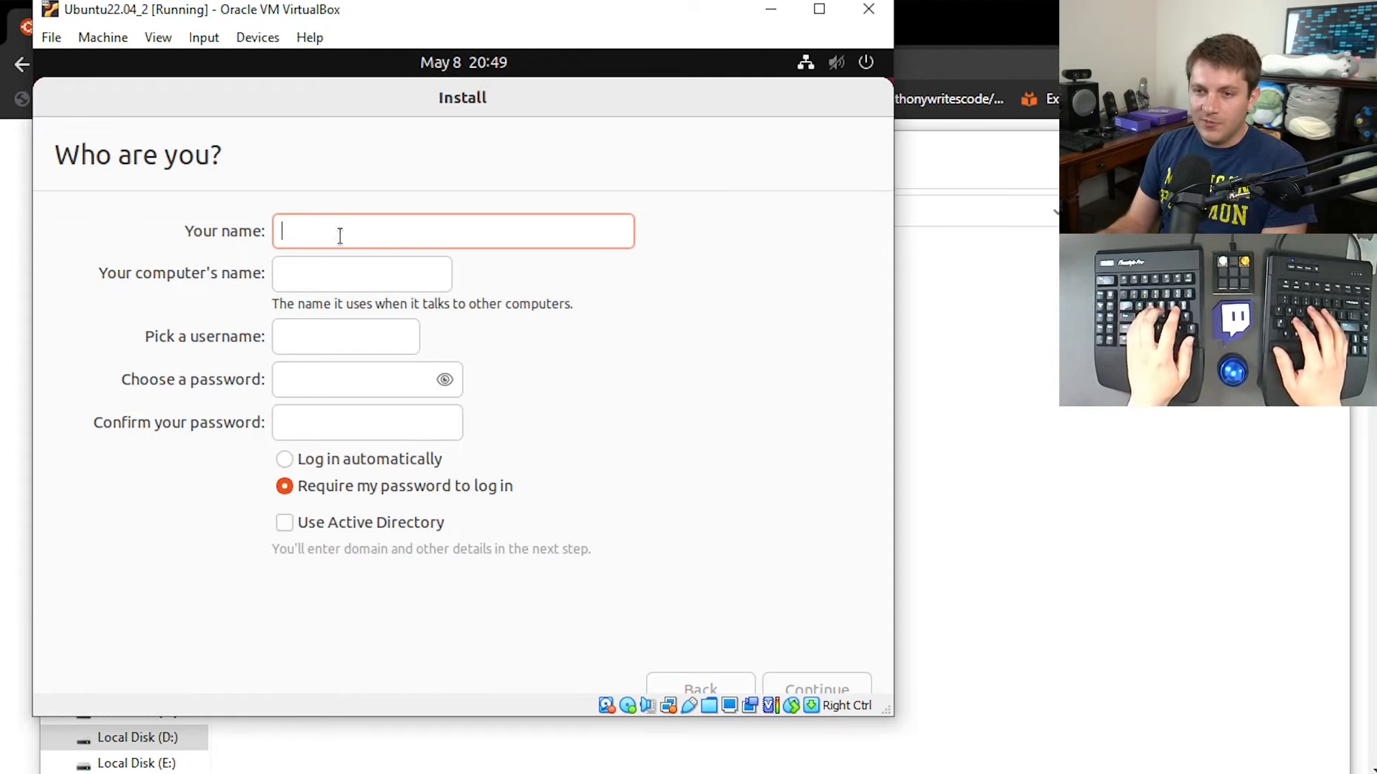
Enter the account holder's name, keep the suggested computer name and username, enter and confirm the account password, and submit the account details.
{"action": "type", "text": "asottile"}
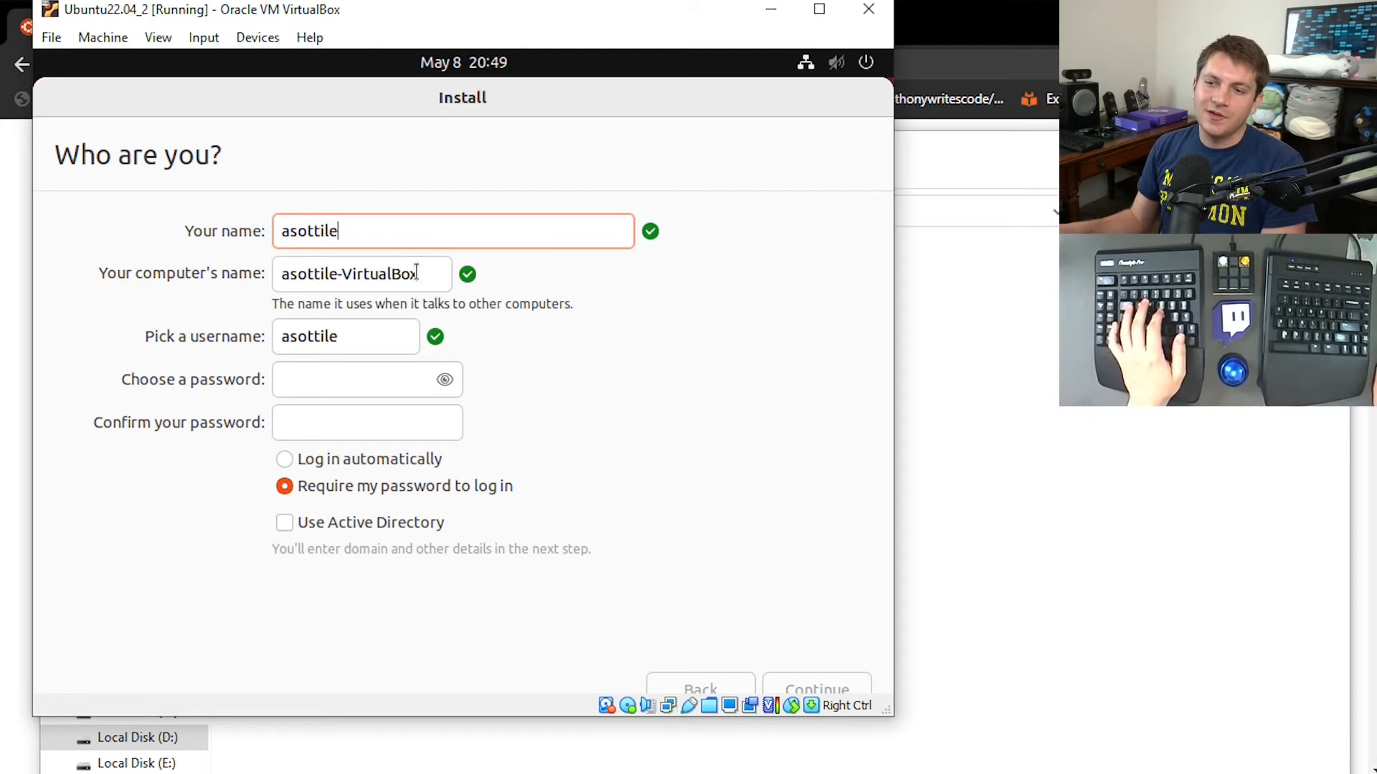
{"action": "left_click_drag", "start_coordinate": [432, 278], "coordinate": [151, 273]}
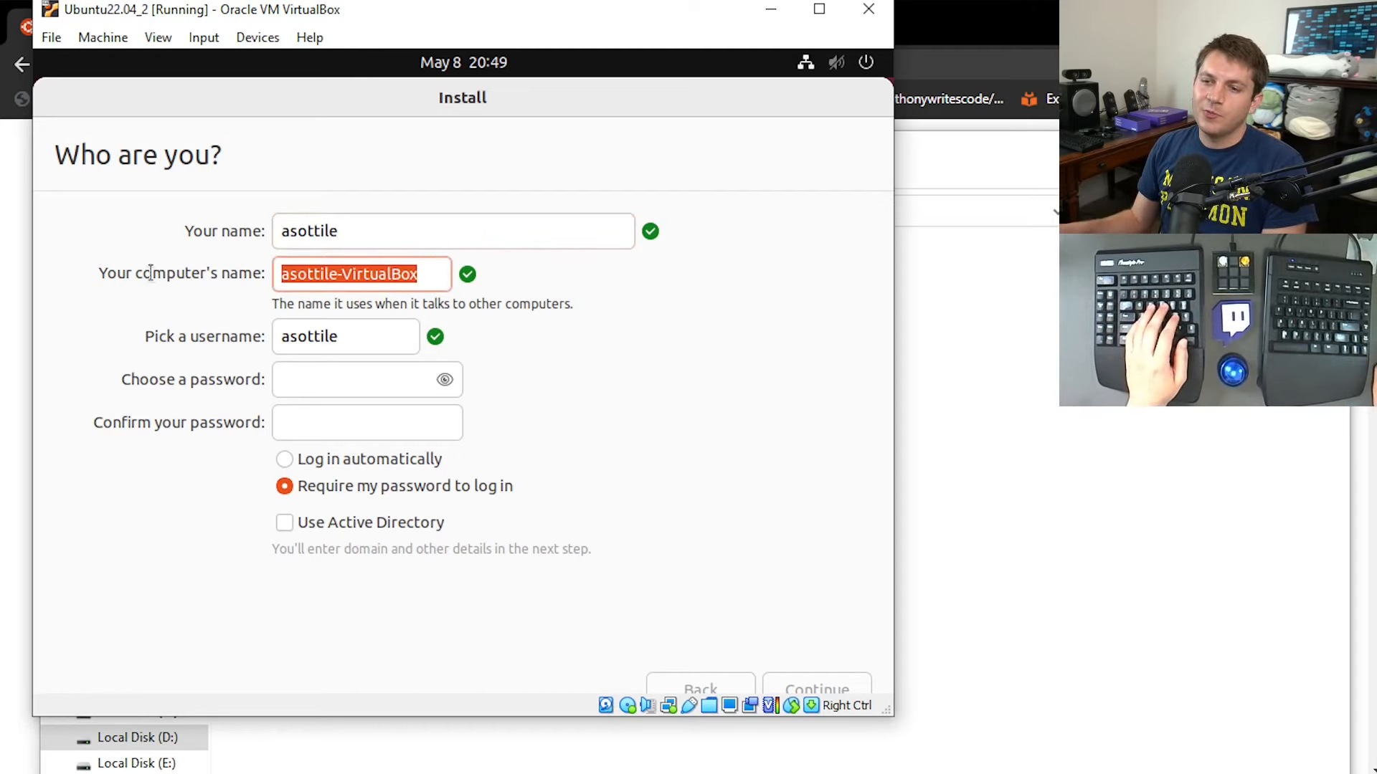
{"action": "left_click", "coordinate": [332, 390]}
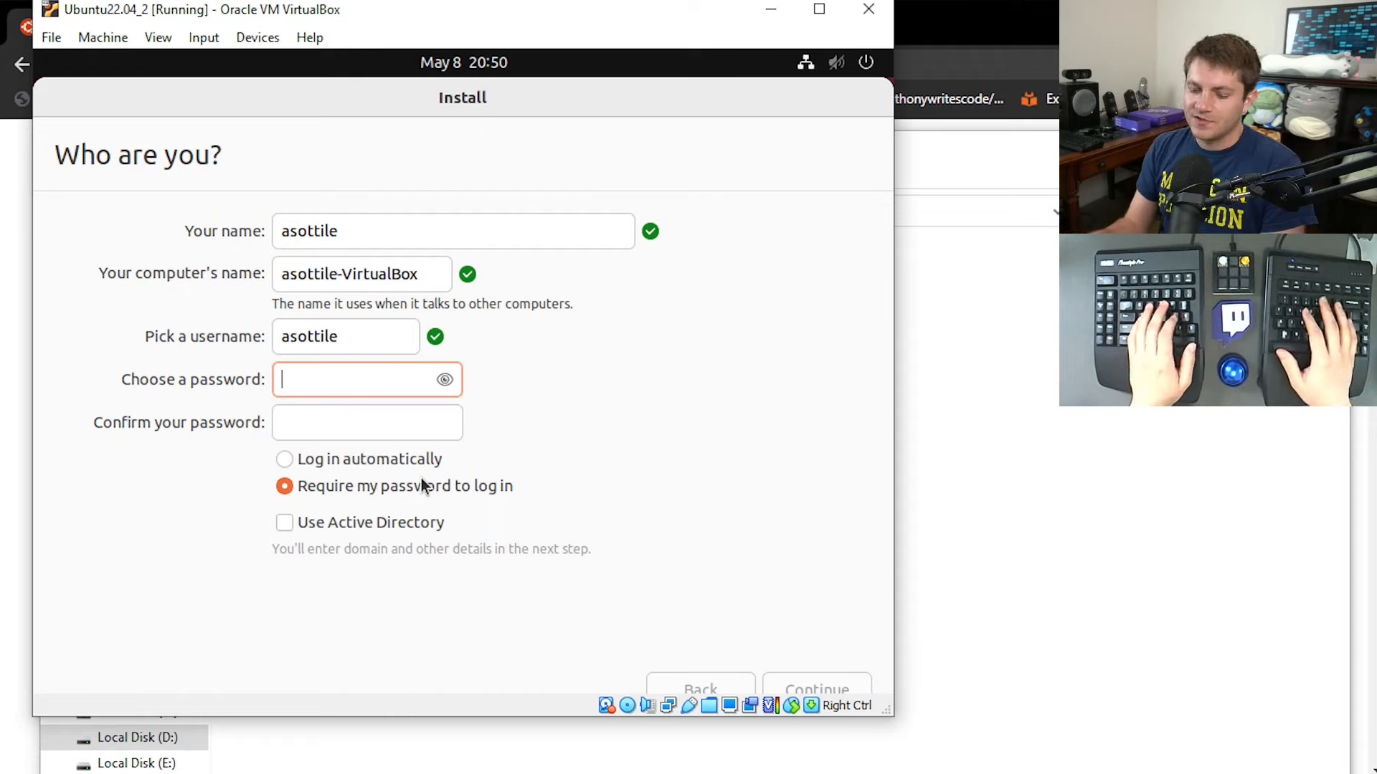
{"action": "type", "text": "***********"}
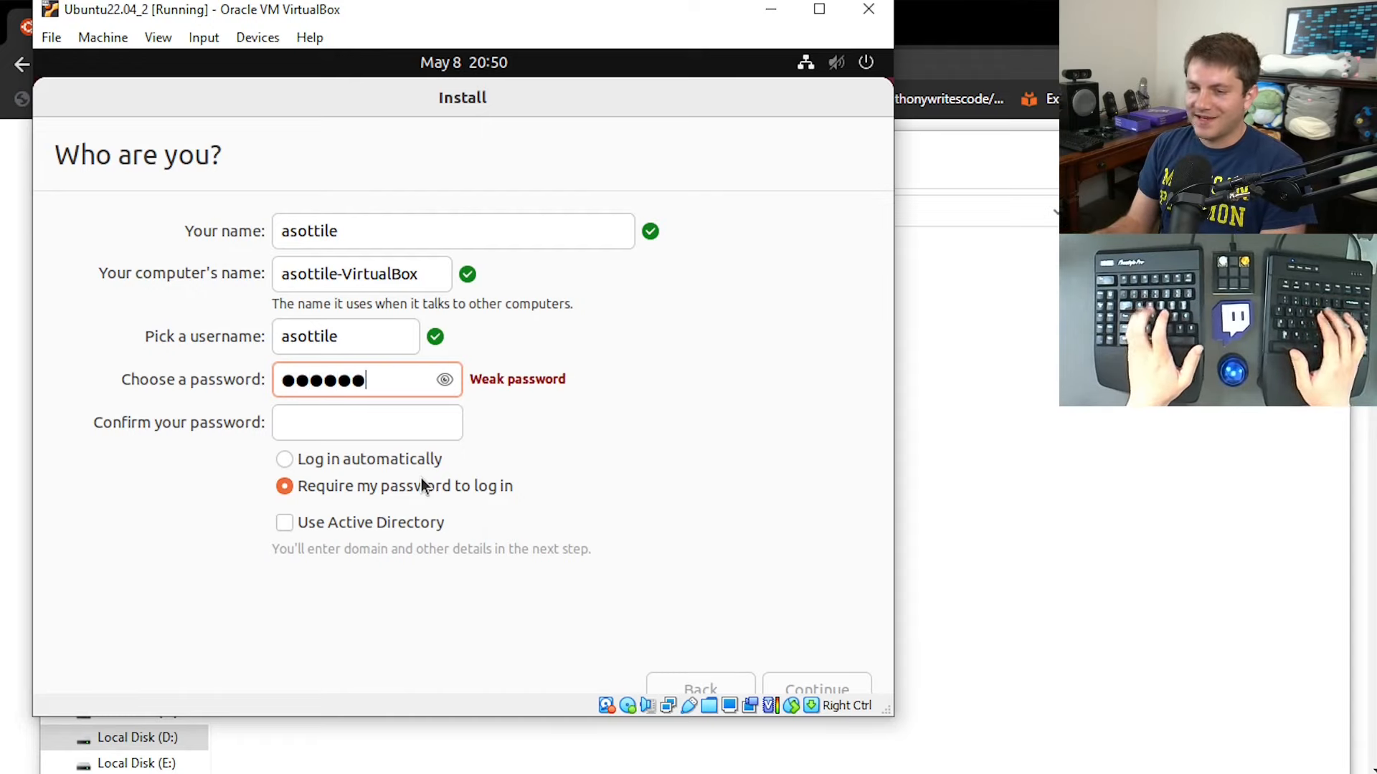
{"action": "type", "text": "**"}
{"action": "key", "text": "Tab"}
{"action": "type", "text": "*******"}
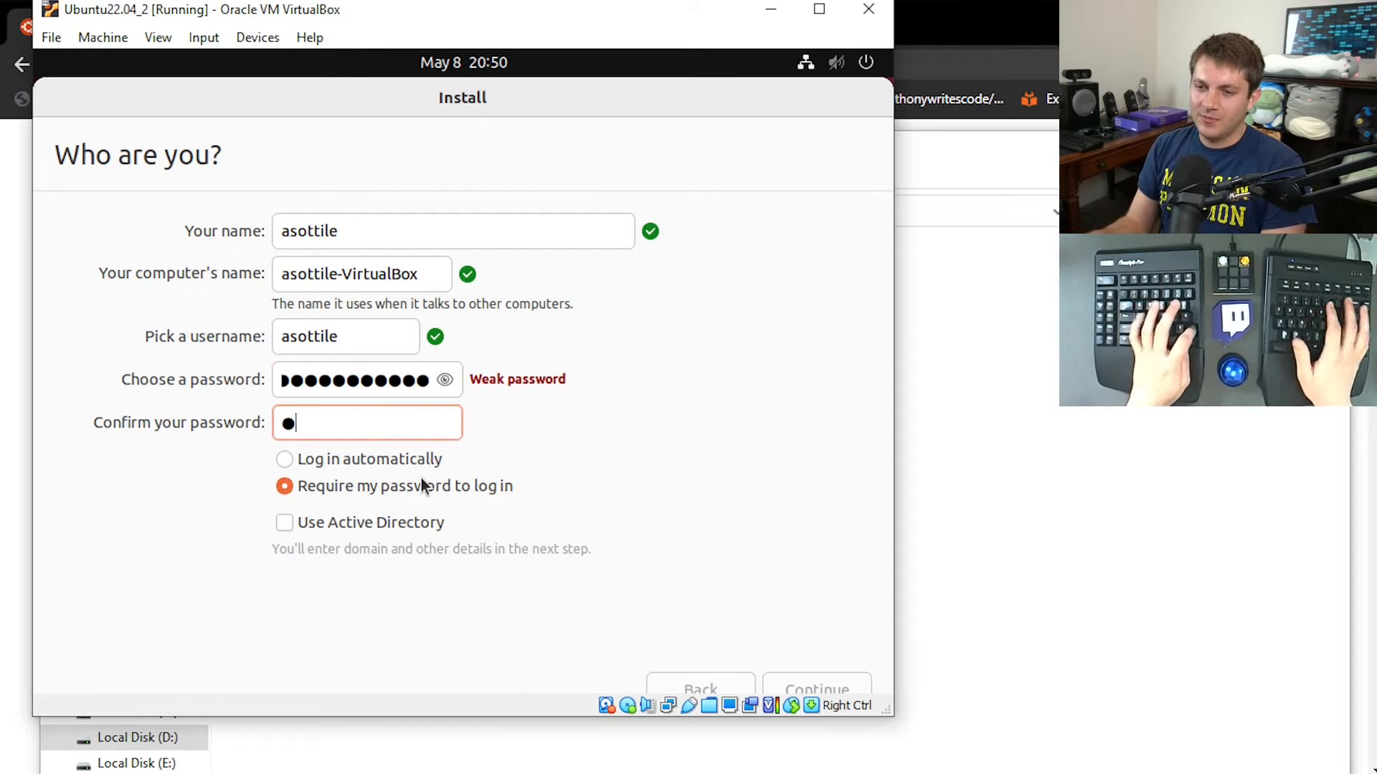
{"action": "type", "text": "******"}
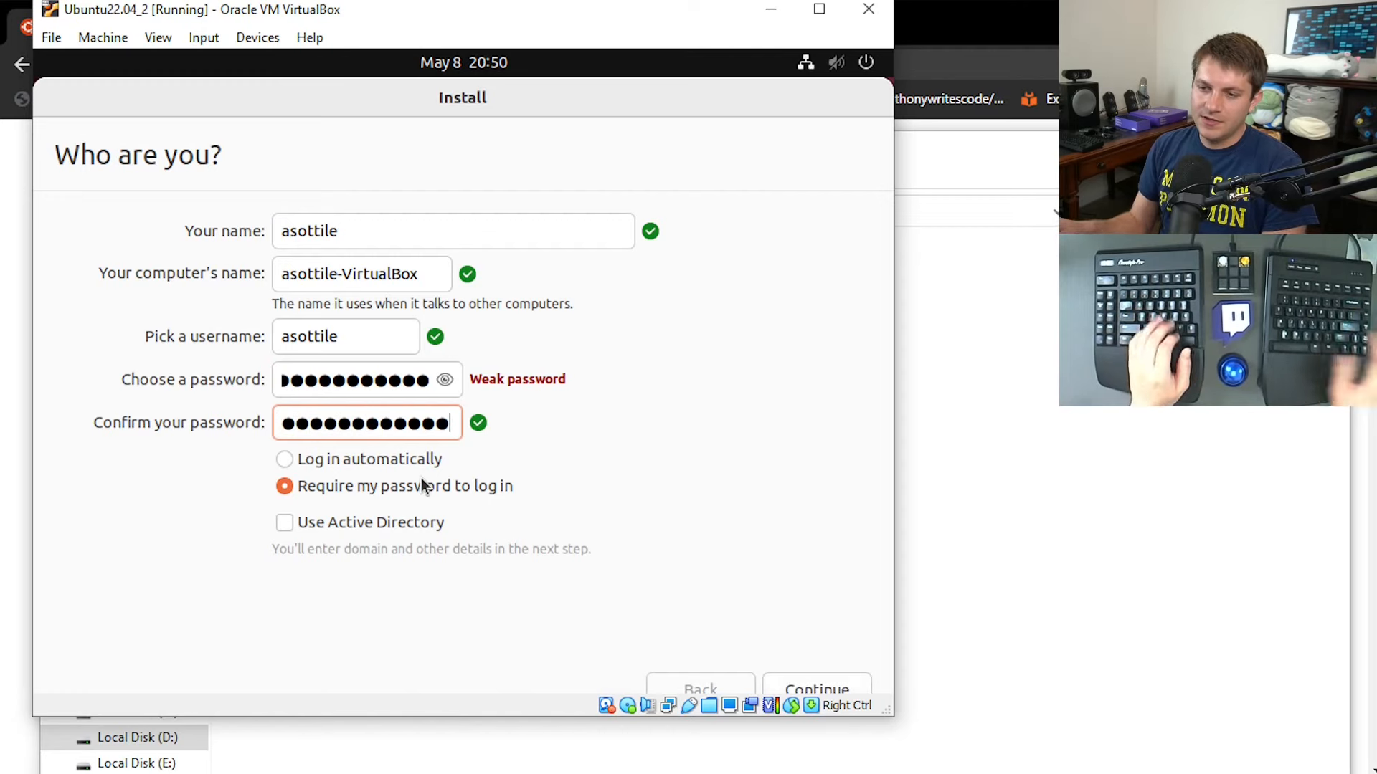
{"action": "left_click", "coordinate": [819, 685]}
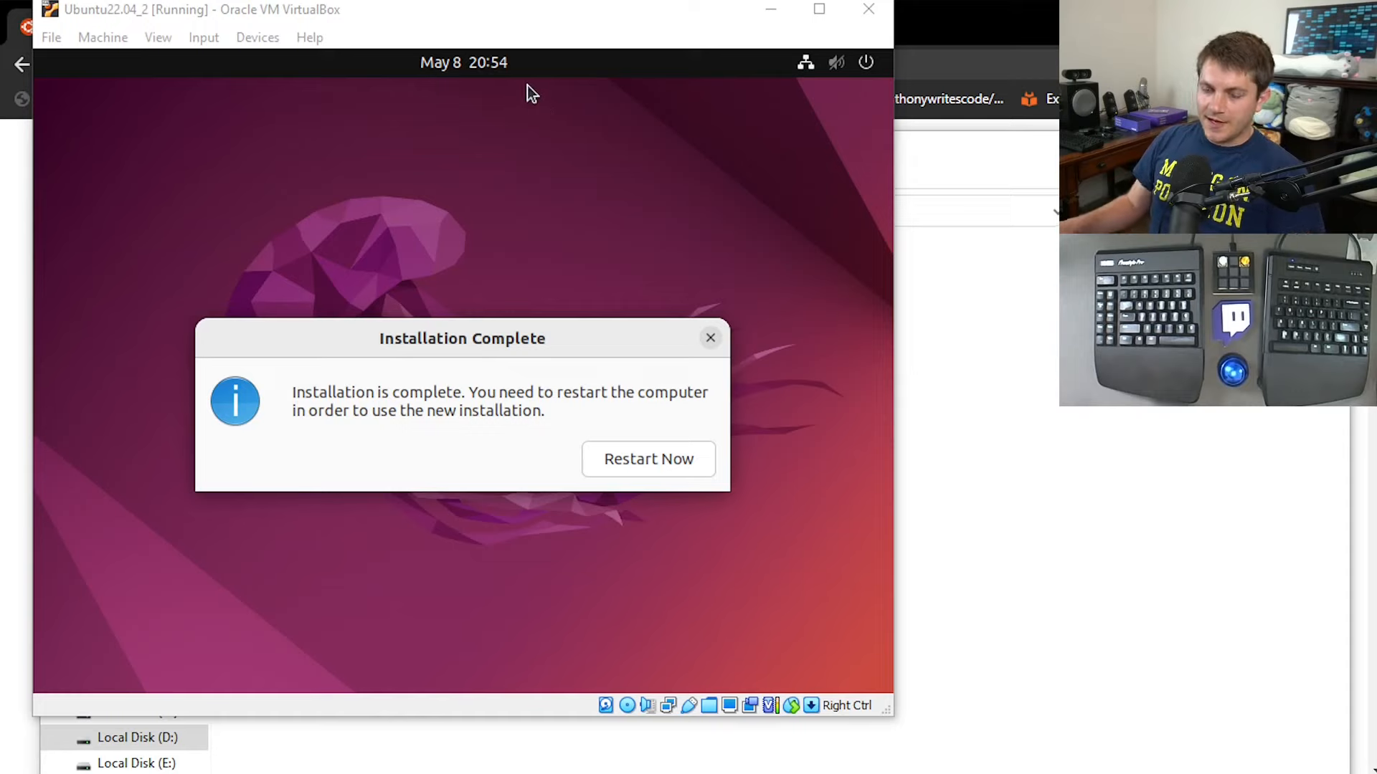
Restart the machine into the new Ubuntu installation and log in with the account password.
{"action": "left_click", "coordinate": [635, 463]}
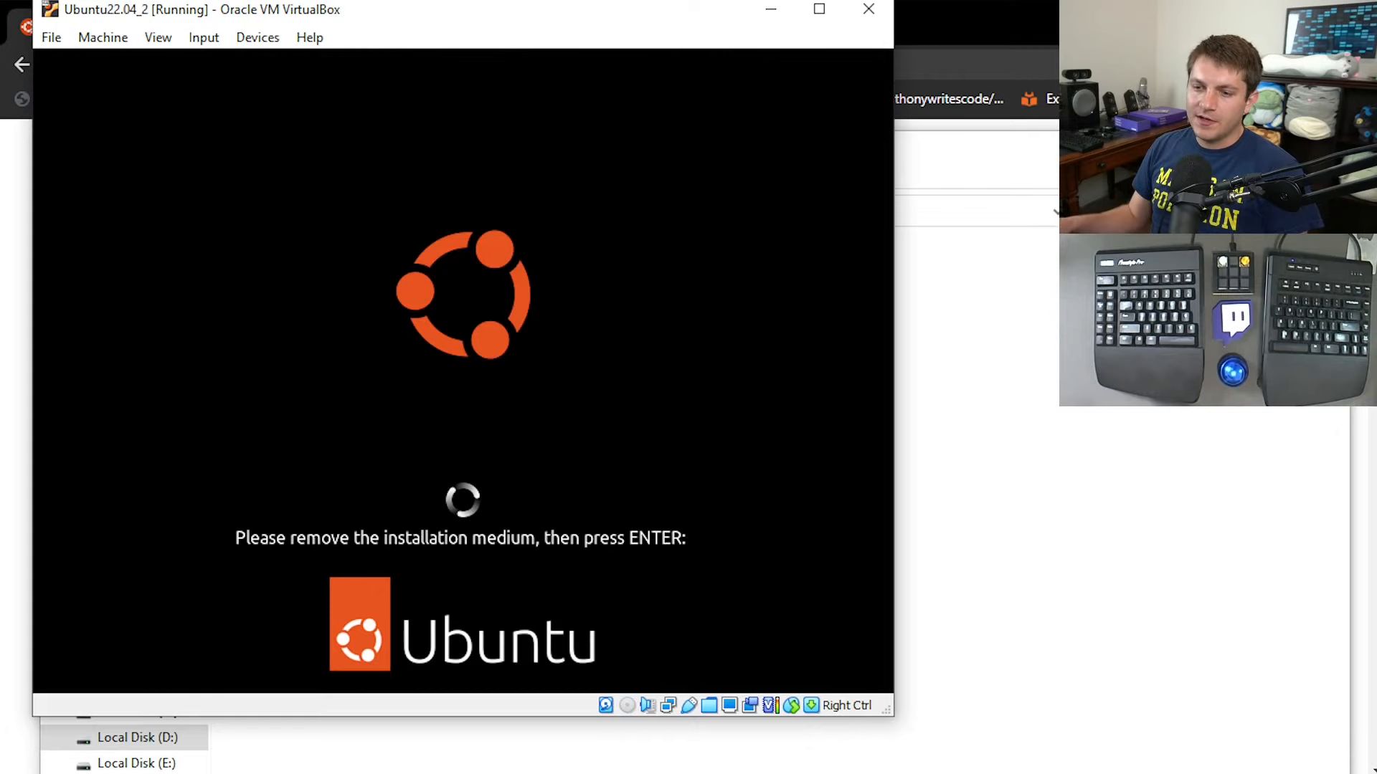
{"action": "key", "text": "Return"}
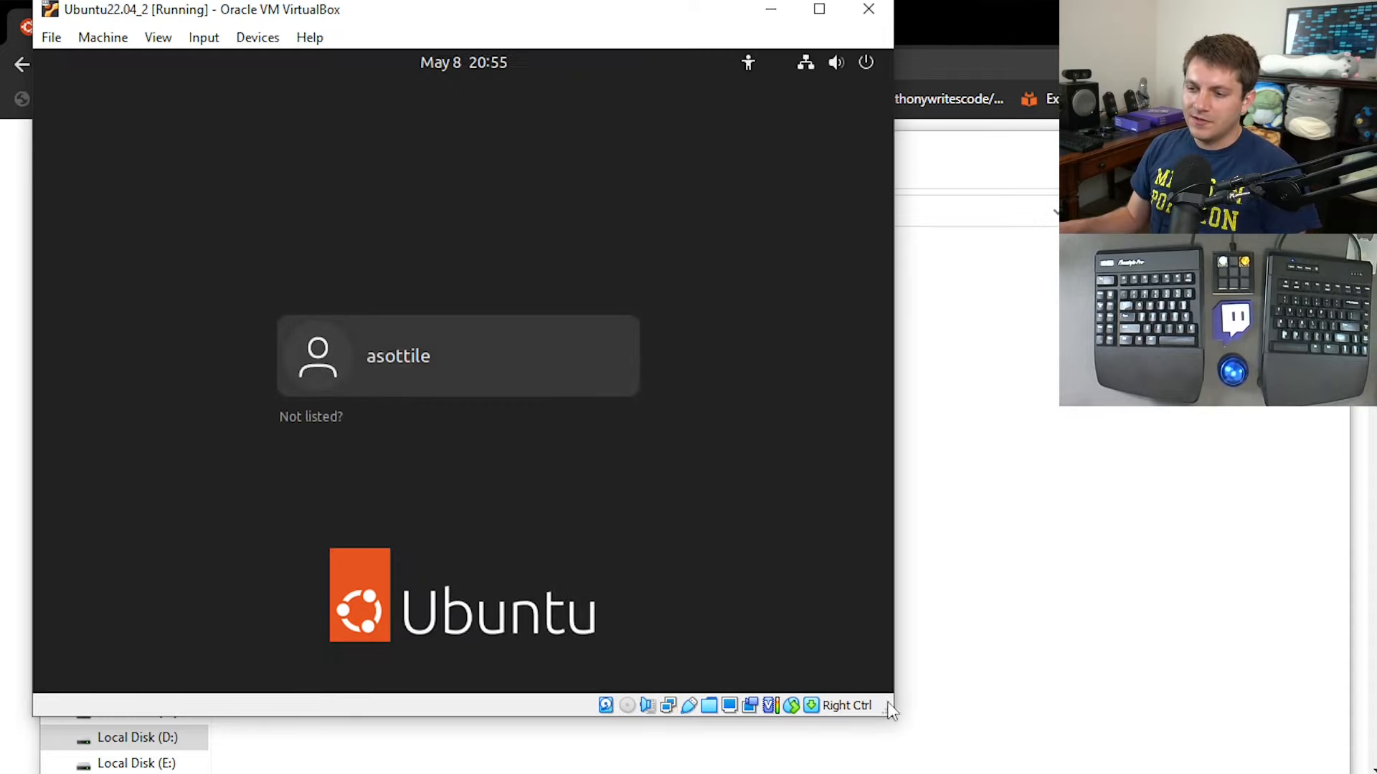
{"action": "left_click_drag", "start_coordinate": [892, 715], "coordinate": [1076, 773]}
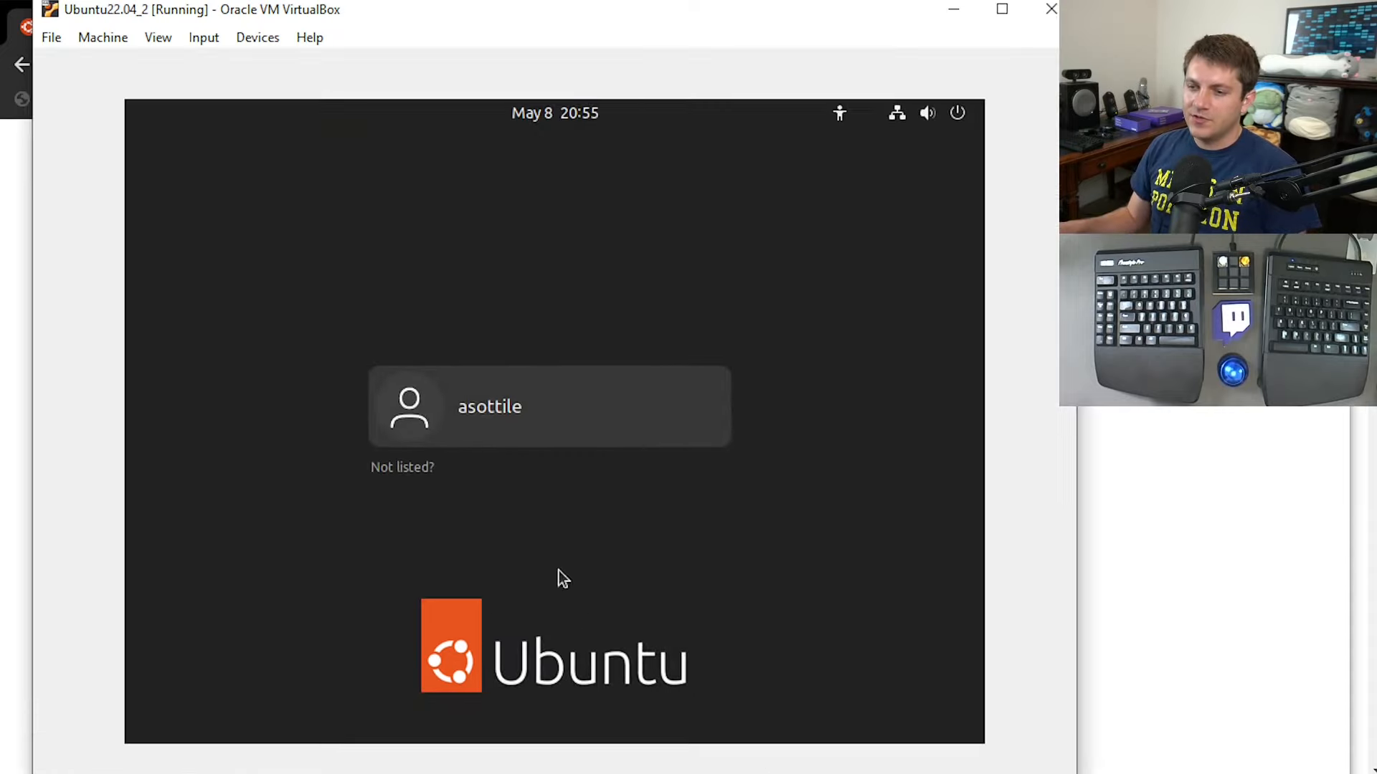
{"action": "left_click", "coordinate": [490, 427]}
{"action": "type", "text": "••••"}
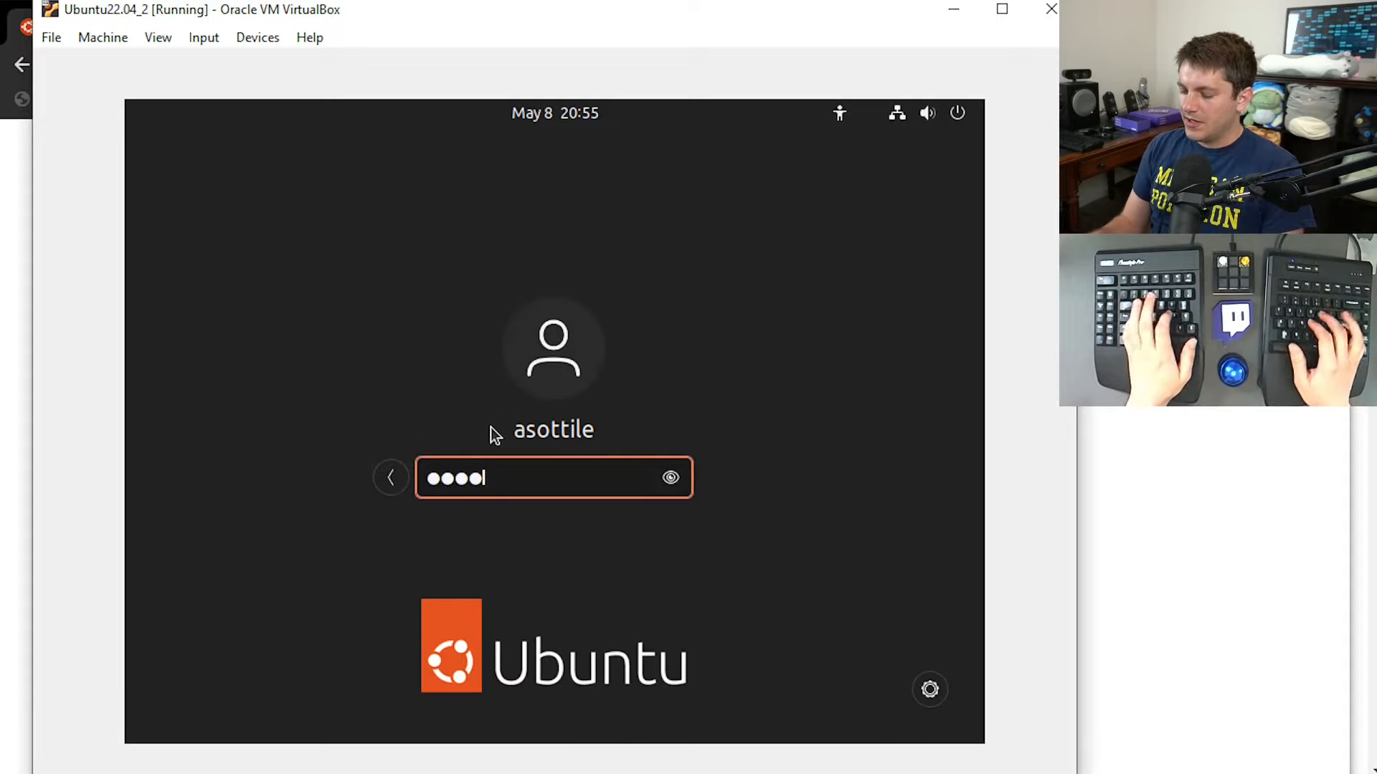
{"action": "type", "text": "••••••••••"}
{"action": "key", "text": "Return"}
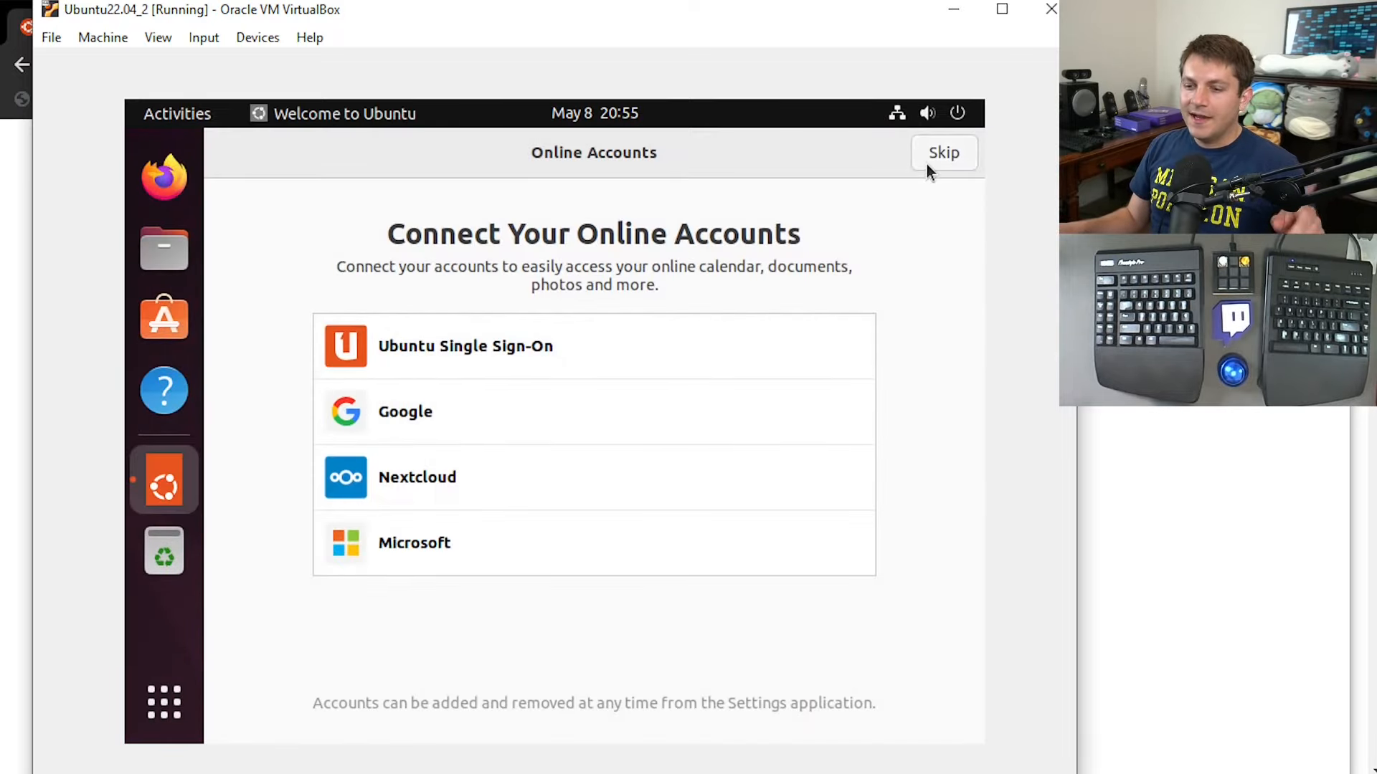
Complete the Ubuntu welcome wizard, skipping the online accounts and leaving Location Services off.
{"action": "left_click", "coordinate": [932, 154]}
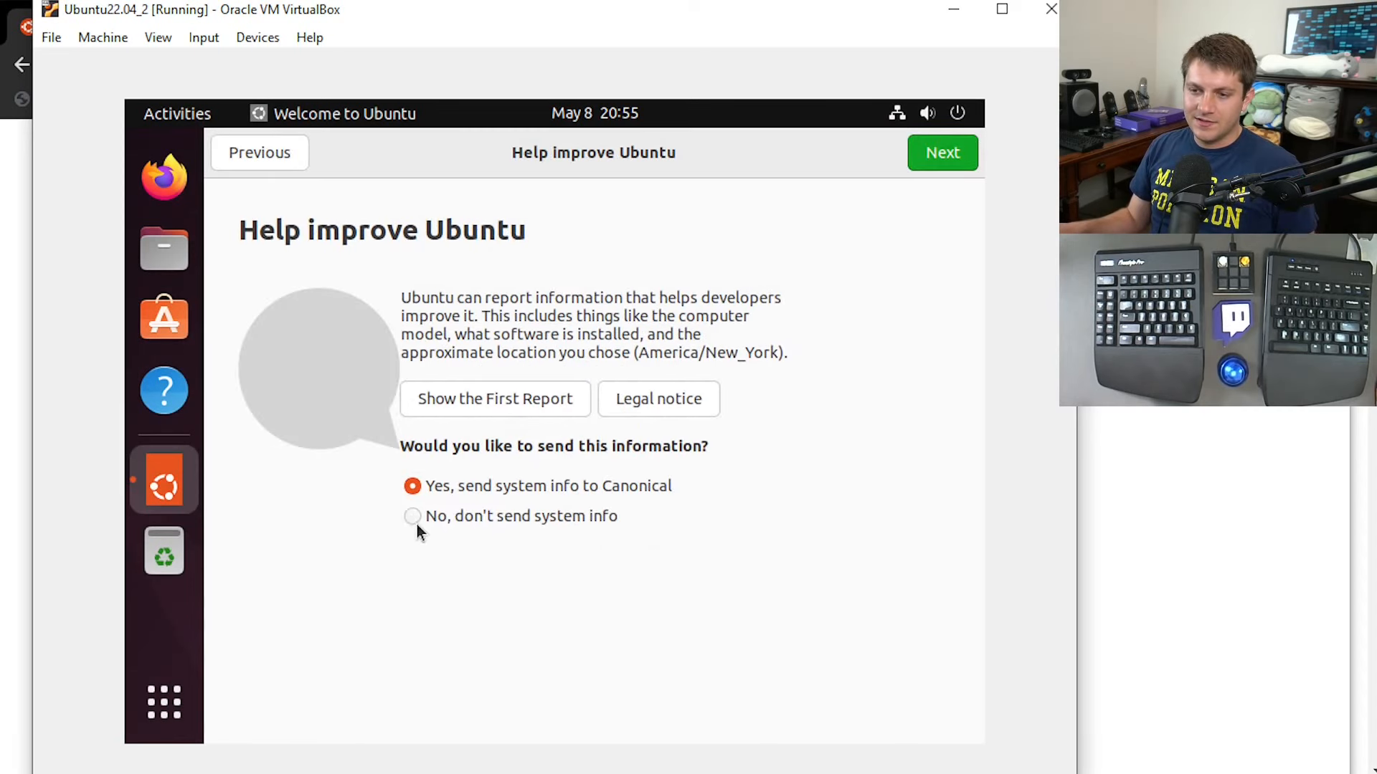
{"action": "left_click", "coordinate": [940, 154]}
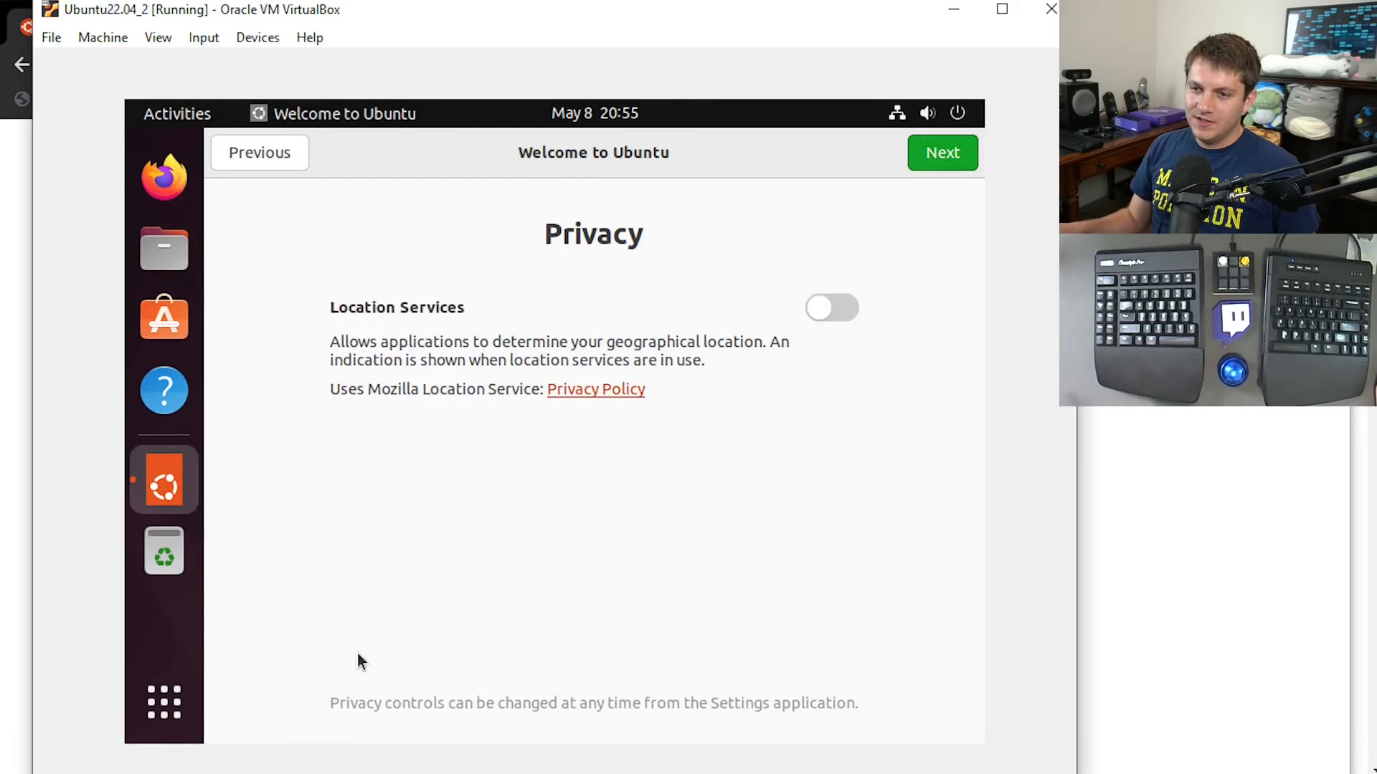
{"action": "left_click", "coordinate": [937, 162]}
{"action": "left_click", "coordinate": [942, 154]}
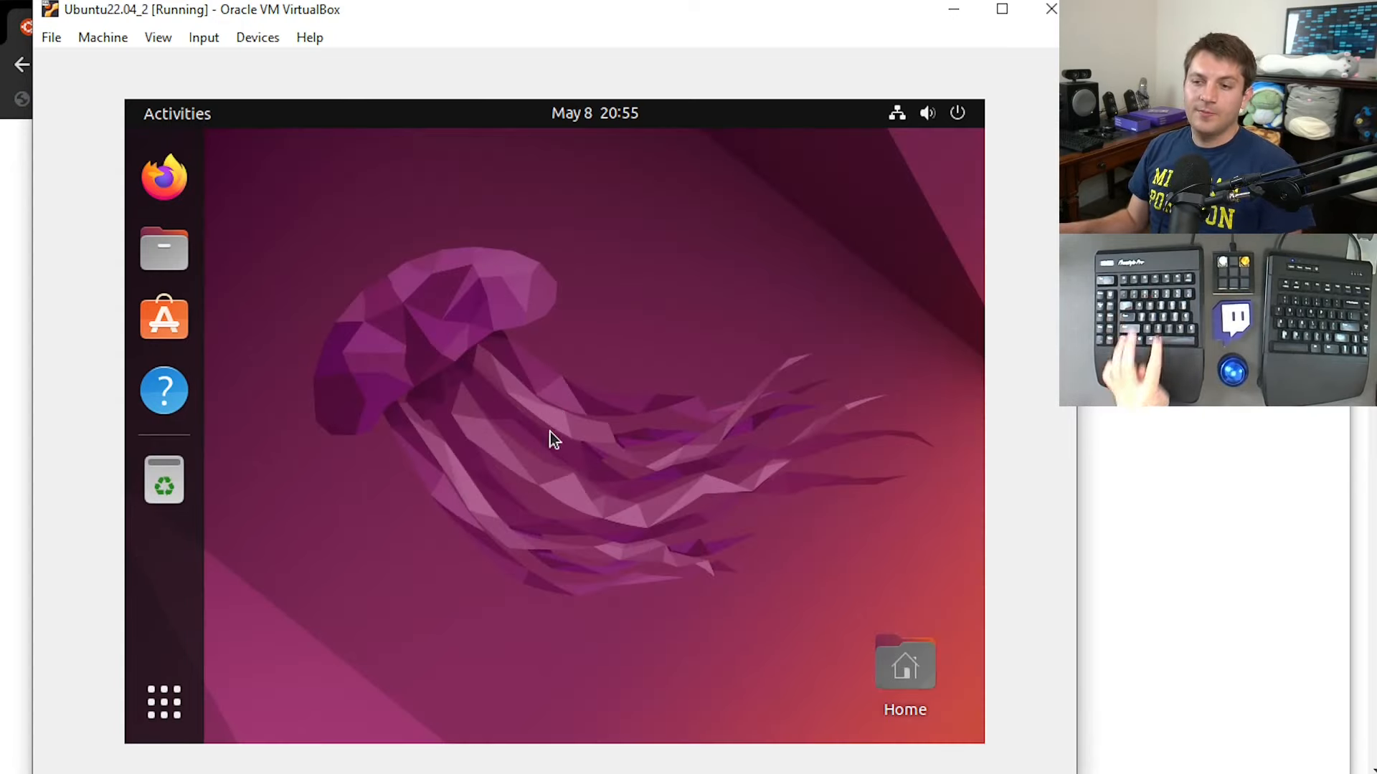
Open a terminal and refresh the package lists with sudo apt update, authenticating with the account password.
{"action": "key", "text": "ctrl+alt+t"}
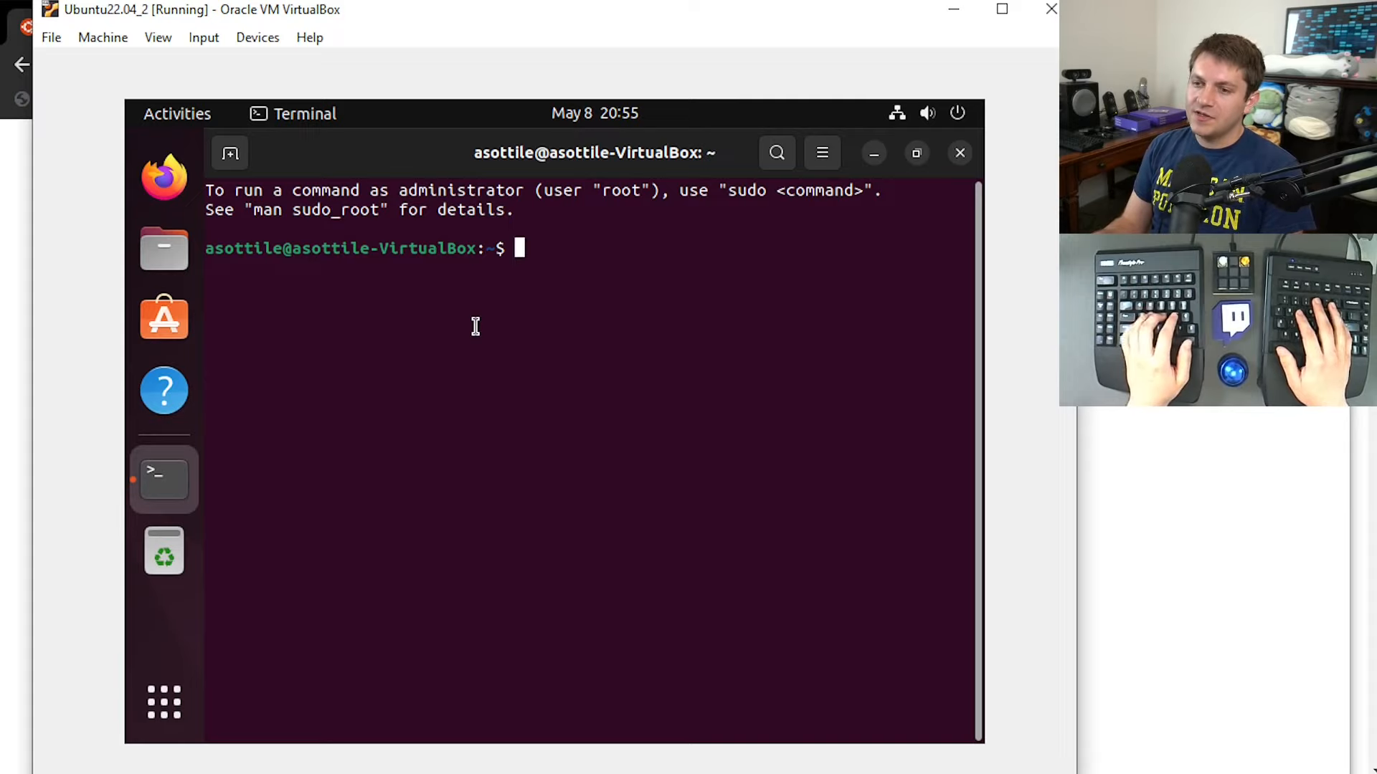
{"action": "type", "text": "sudo apt upd"}
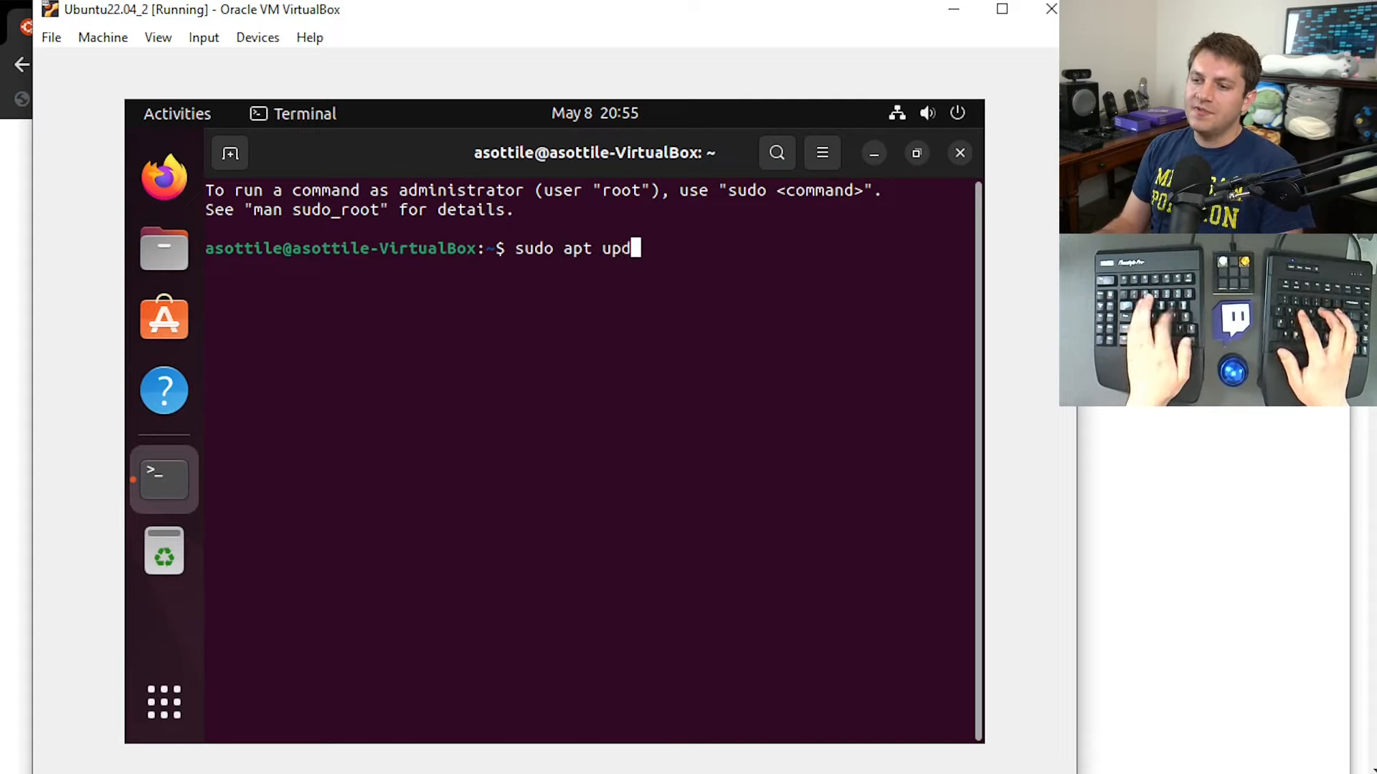
{"action": "type", "text": "ate"}
{"action": "key", "text": "Return"}
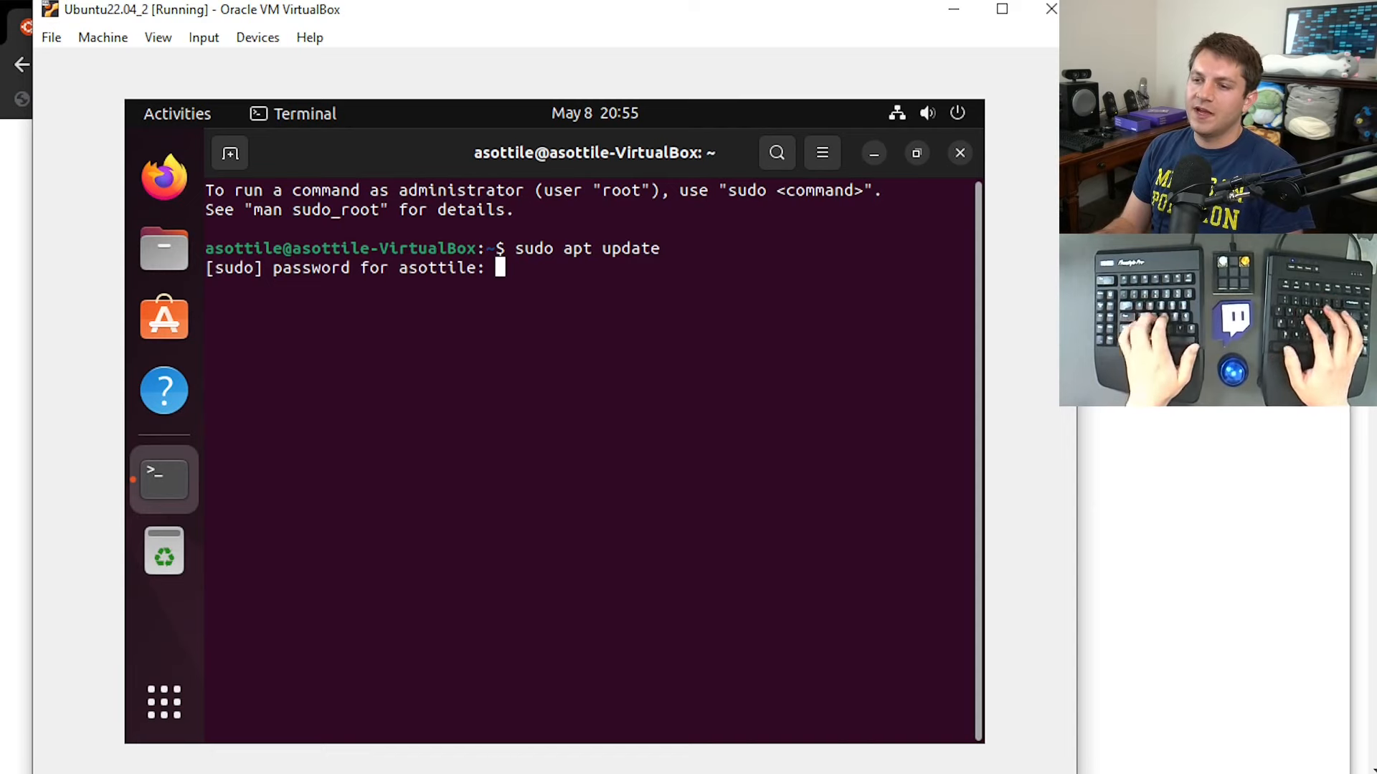
{"action": "key", "text": "Return"}
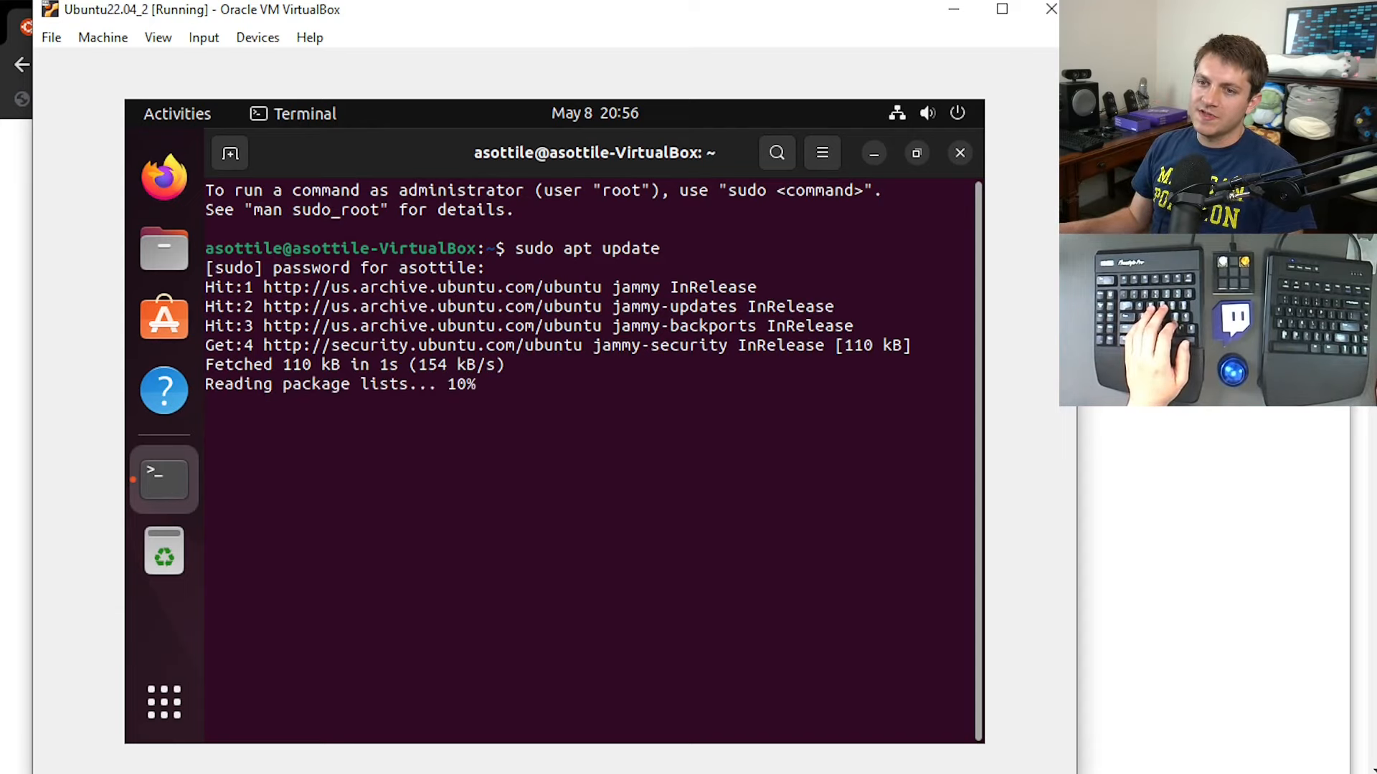
Install the gcc, make and perl packages with apt, approve the installation and close the terminal.
{"action": "type", "text": "su"}
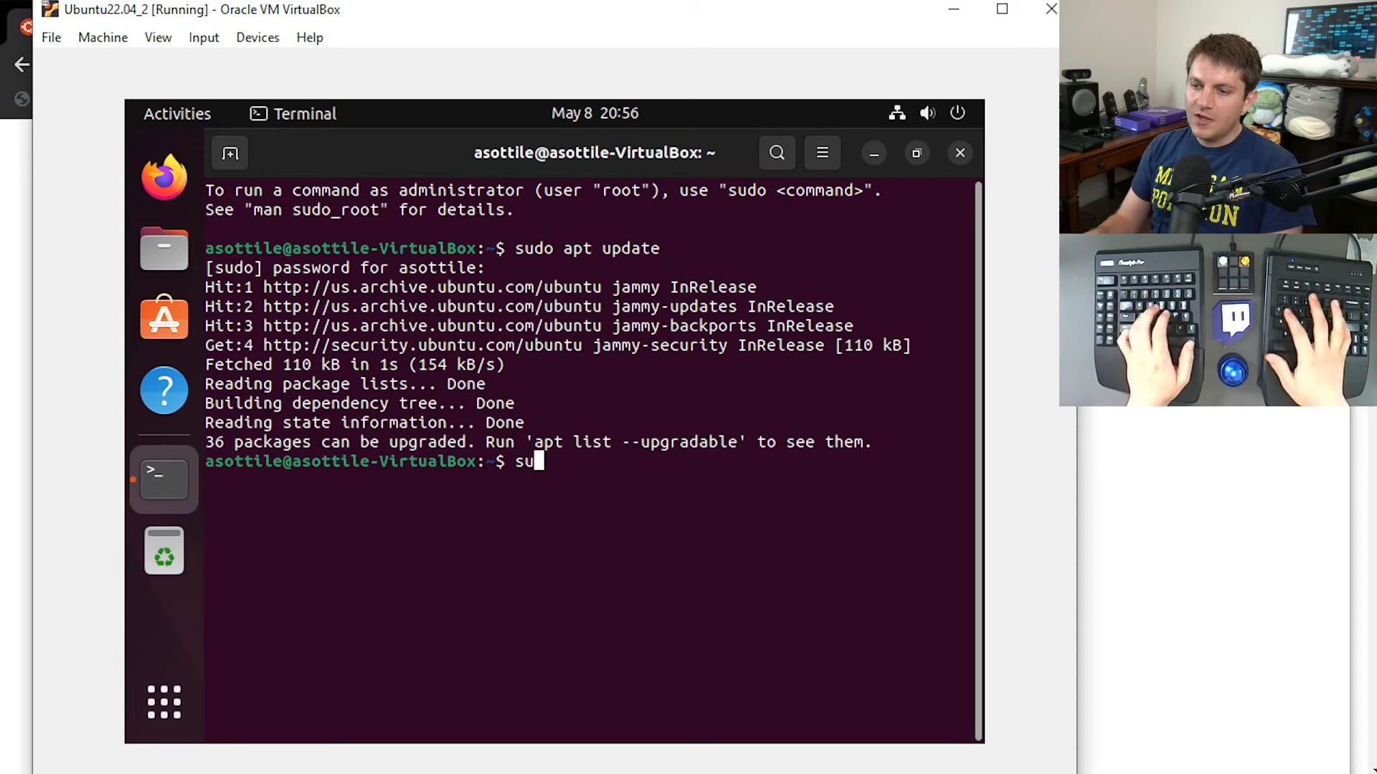
{"action": "type", "text": "do apt install gcc make perl"}
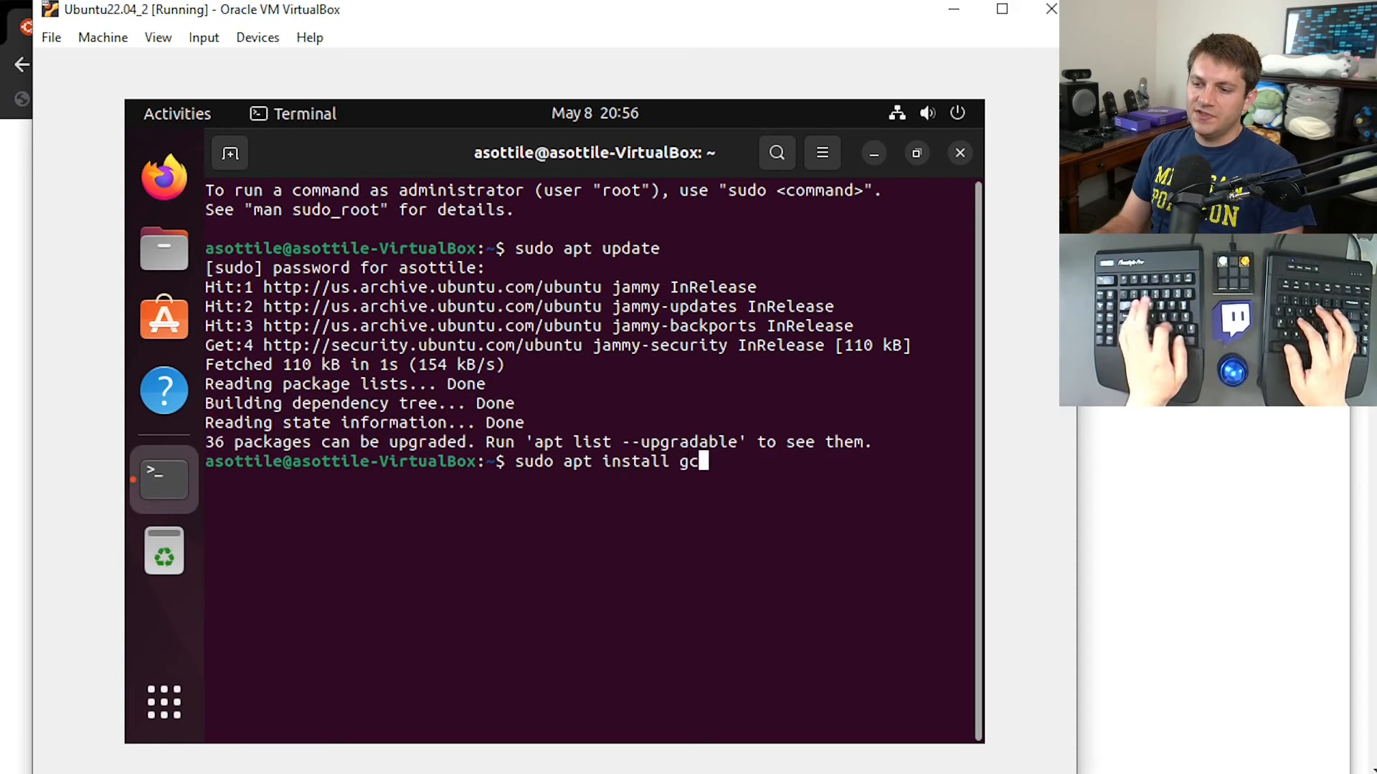
{"action": "key", "text": "Return"}
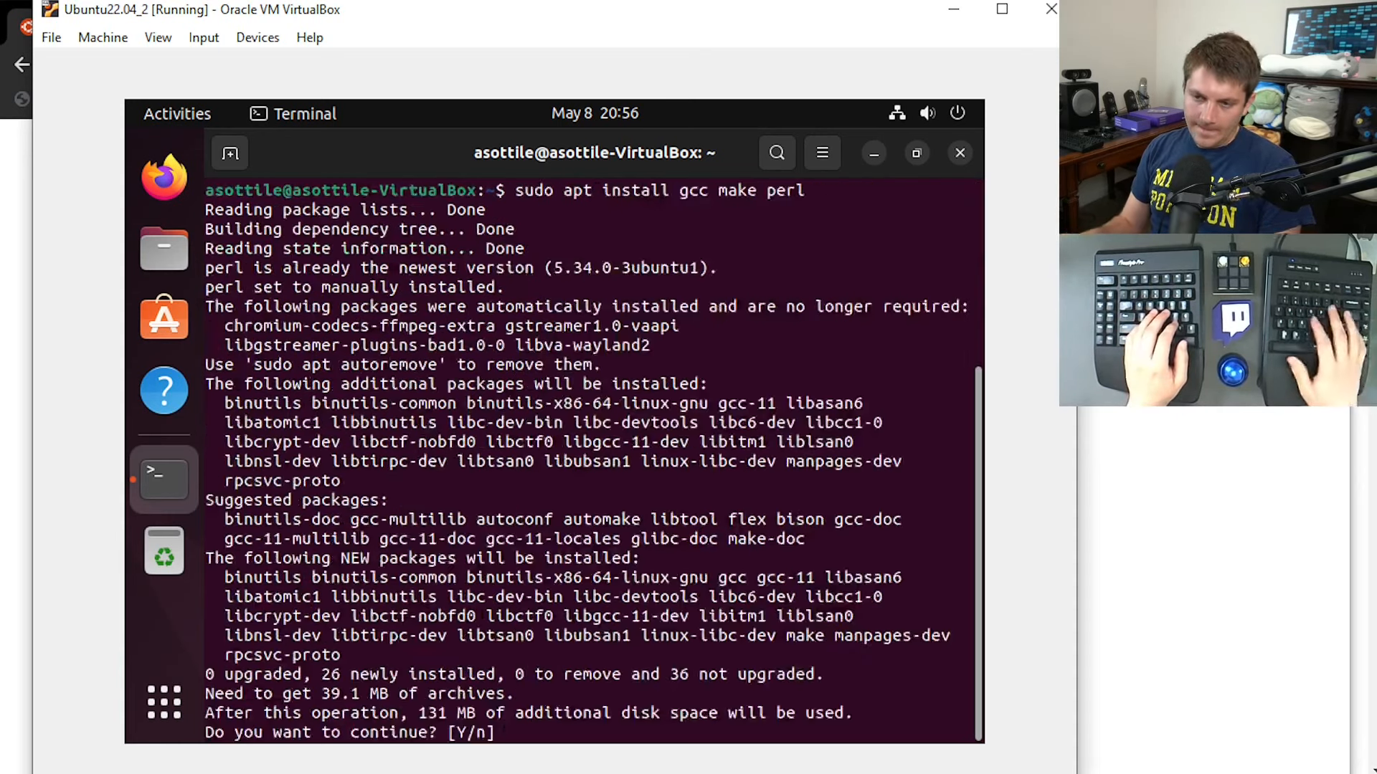
{"action": "type", "text": "y"}
{"action": "key", "text": "Return"}
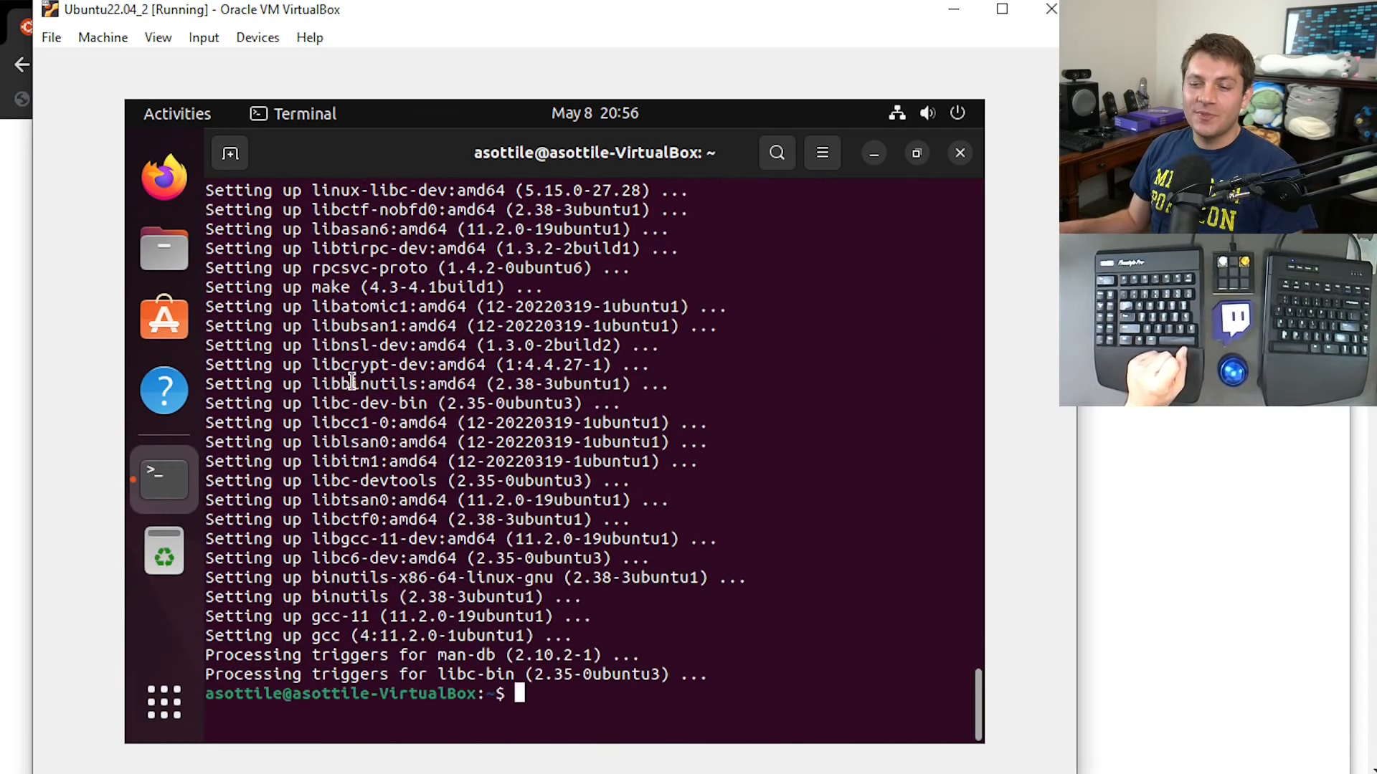
{"action": "key", "text": "ctrl+d"}
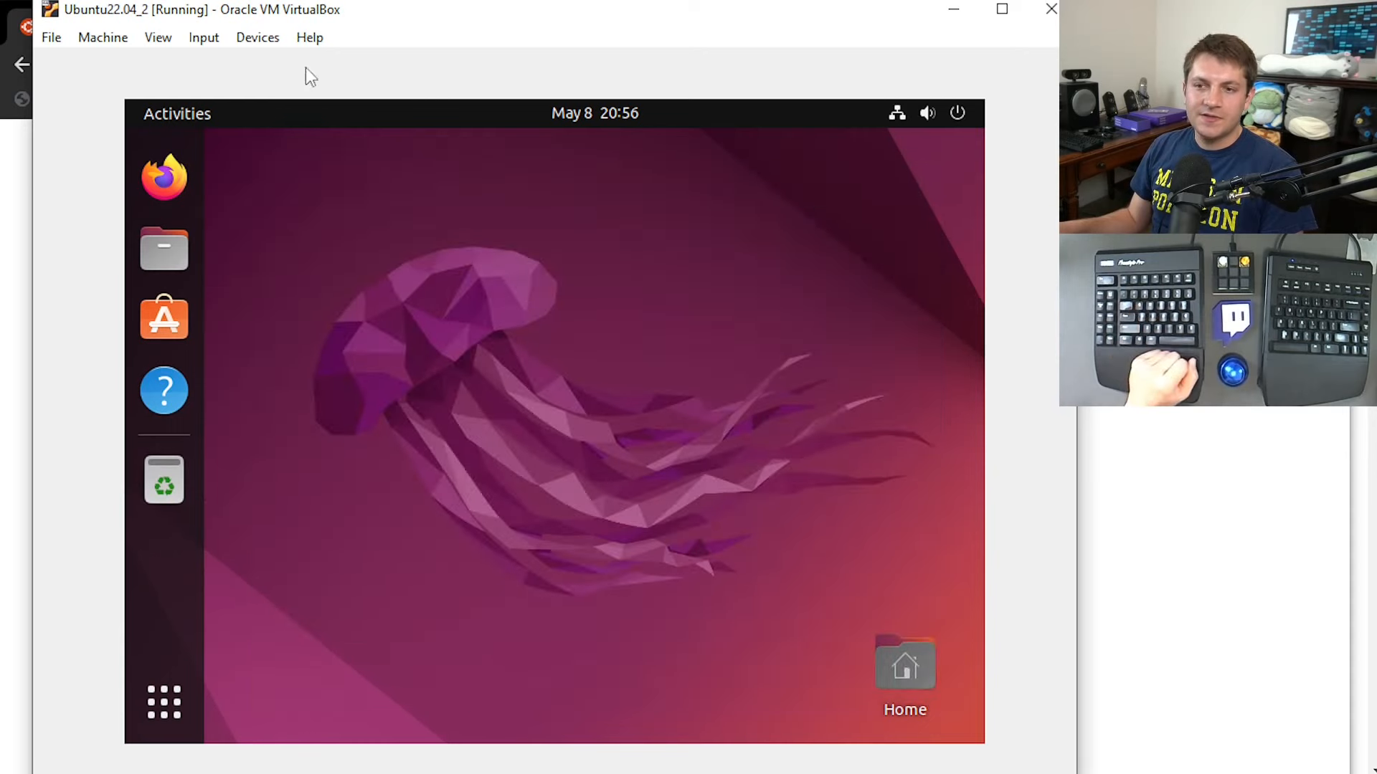
Insert the Guest Additions CD image into the virtual machine.
{"action": "left_click", "coordinate": [252, 39]}
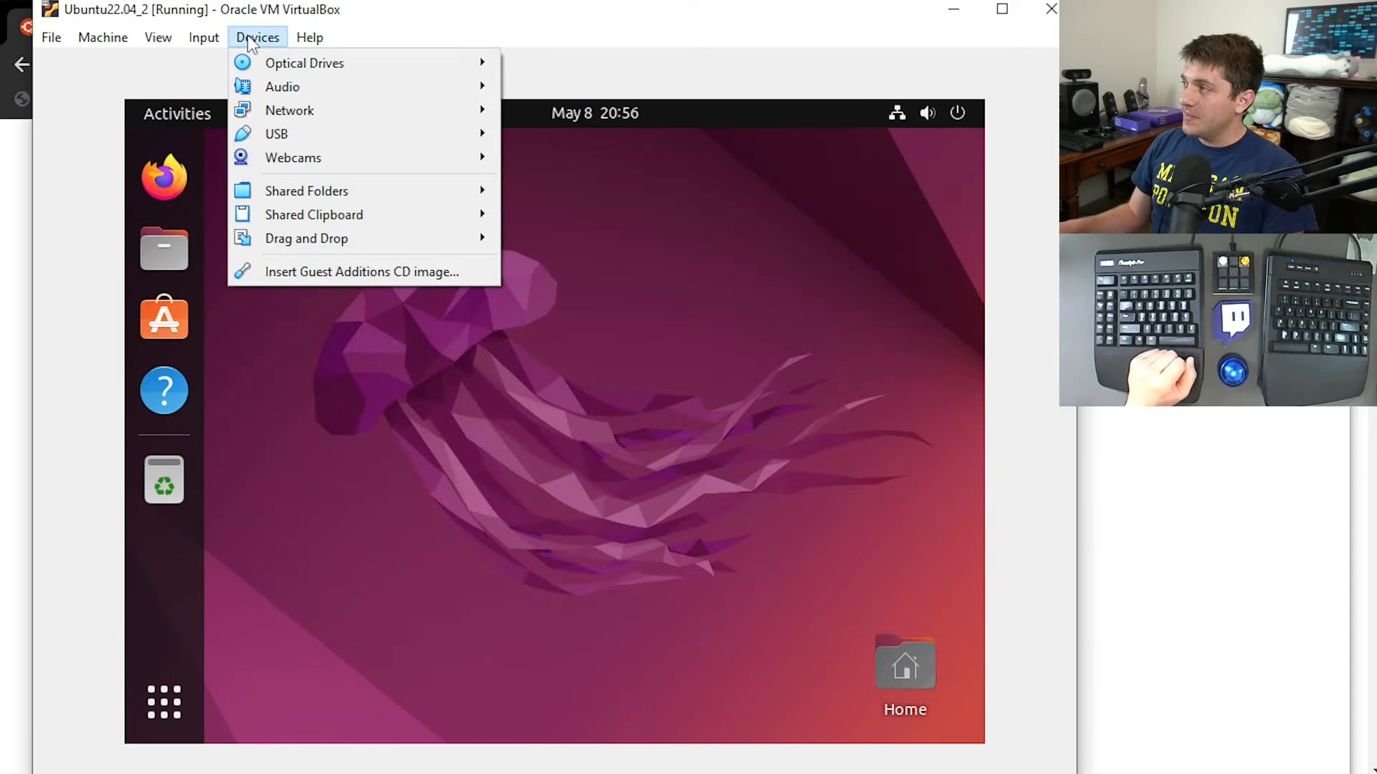
{"action": "left_click", "coordinate": [310, 272]}
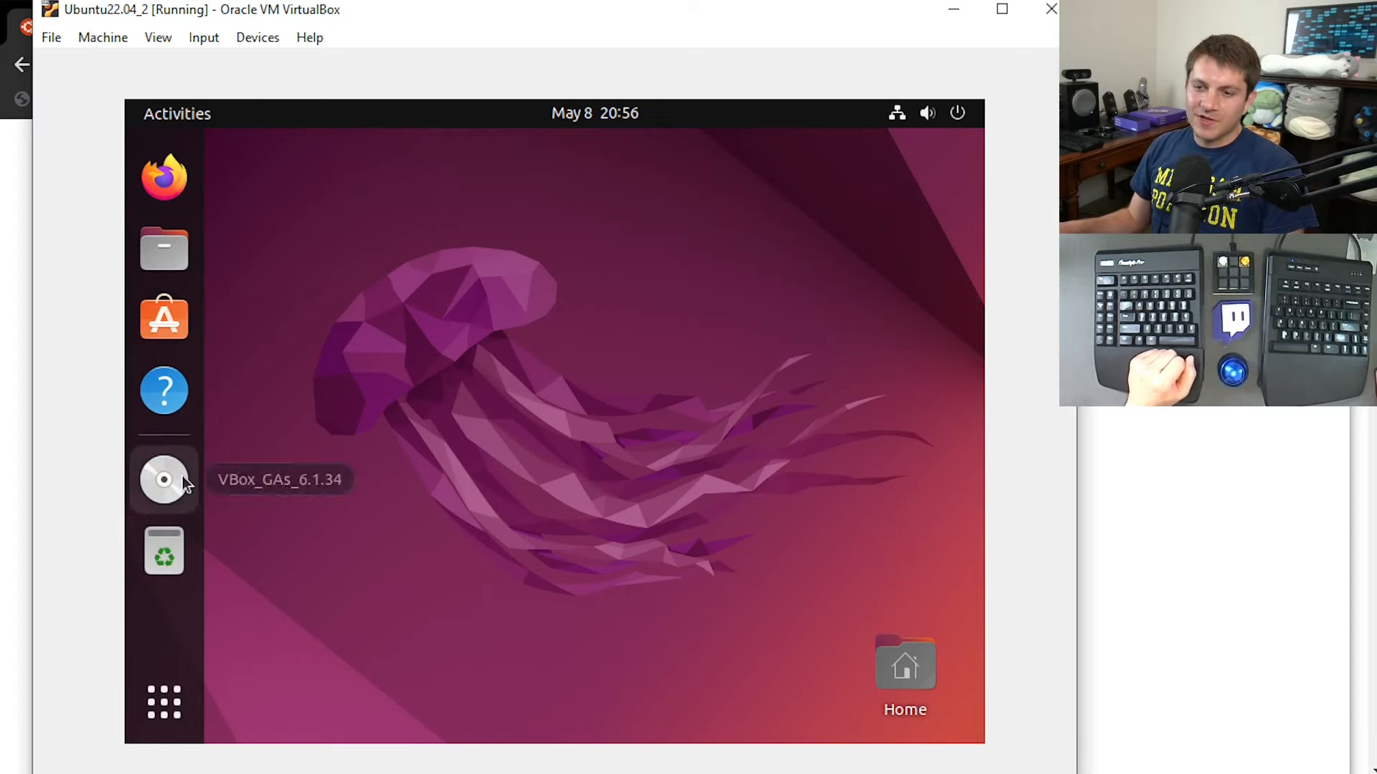
Try to launch autorun.sh from the Guest Additions disc in the file manager.
{"action": "left_click", "coordinate": [172, 480]}
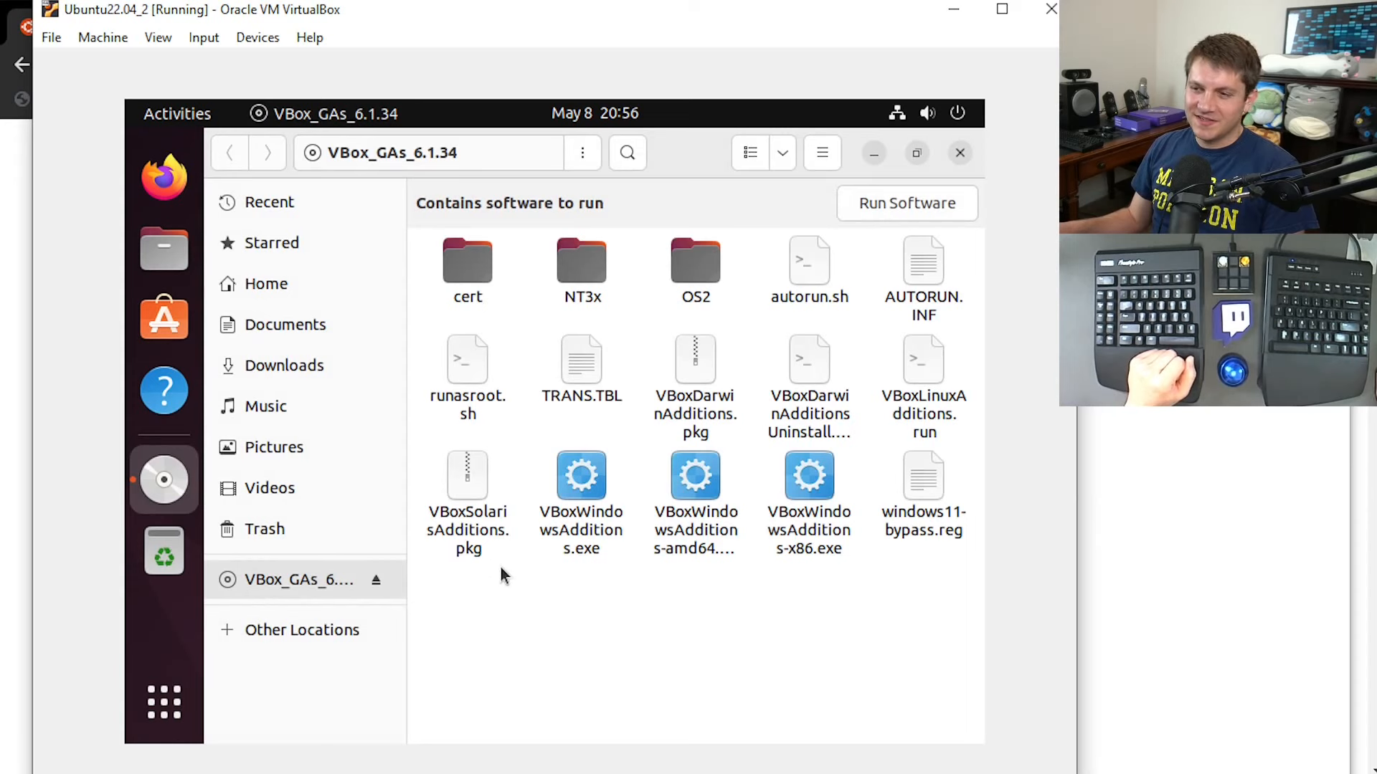
{"action": "double_click", "coordinate": [811, 269]}
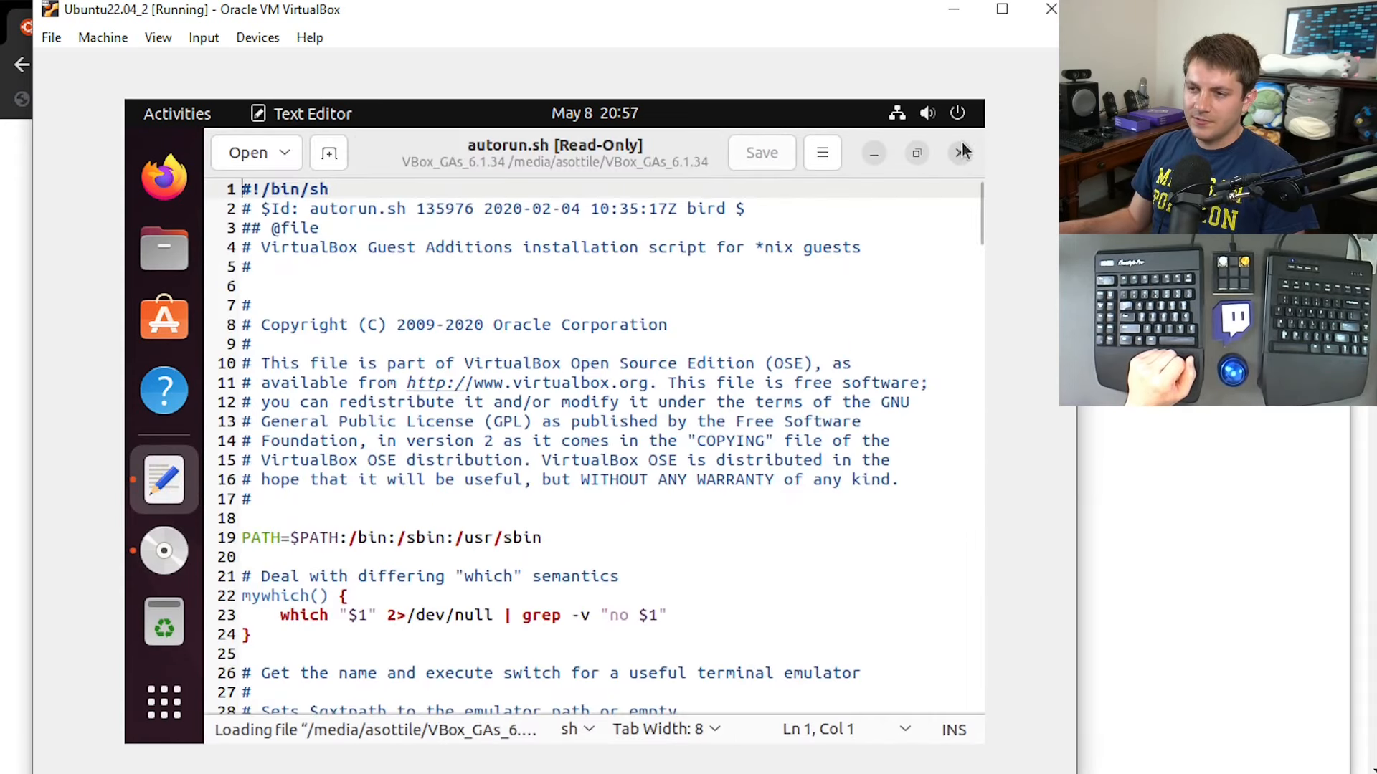
{"action": "left_click", "coordinate": [961, 152]}
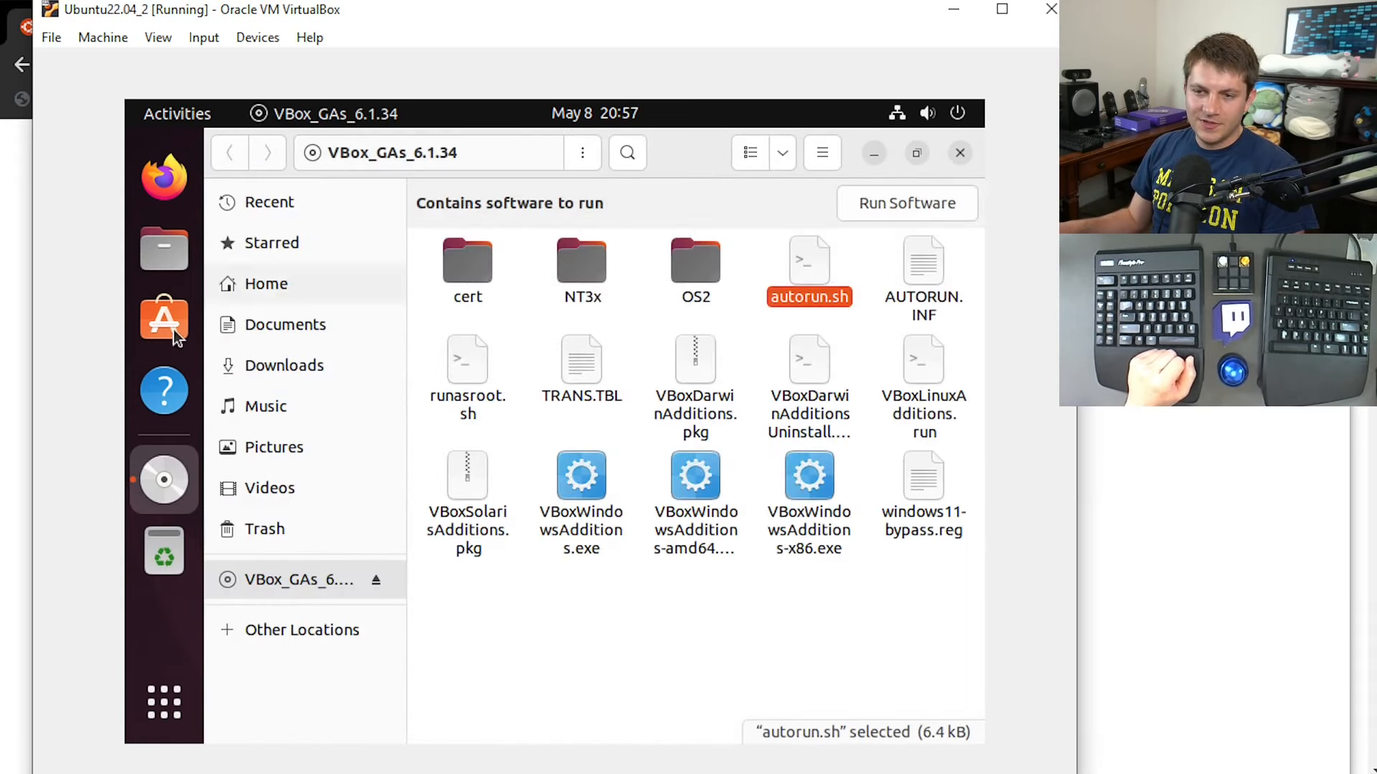
{"action": "left_click", "coordinate": [960, 154]}
Open a terminal, change to the mounted VBox_GAs_6.1.34 disc directory and run ./autorun.sh.
{"action": "key", "text": "ctrl+alt+t"}
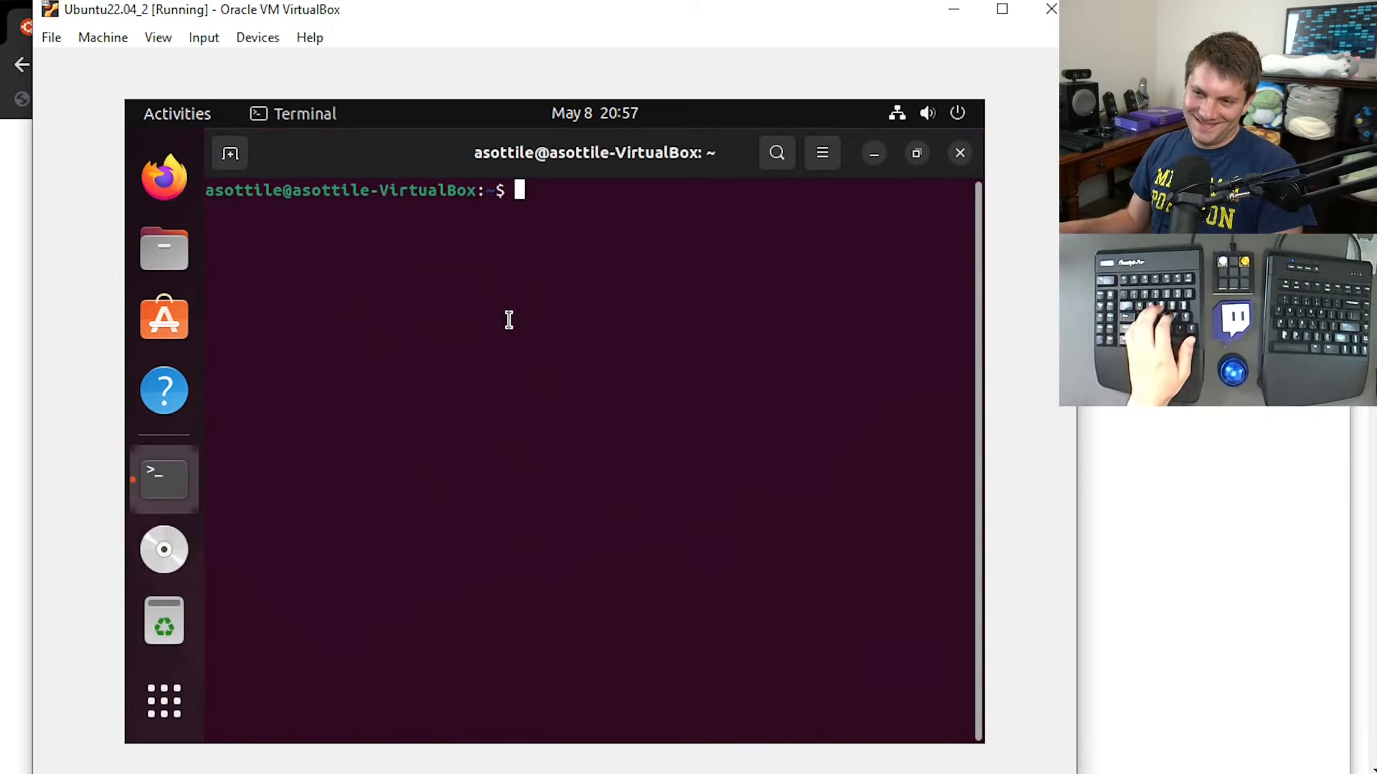
{"action": "type", "text": "cd /me"}
{"action": "key", "text": "Tab"}
{"action": "key", "text": "Tab"}
{"action": "key", "text": "Tab"}
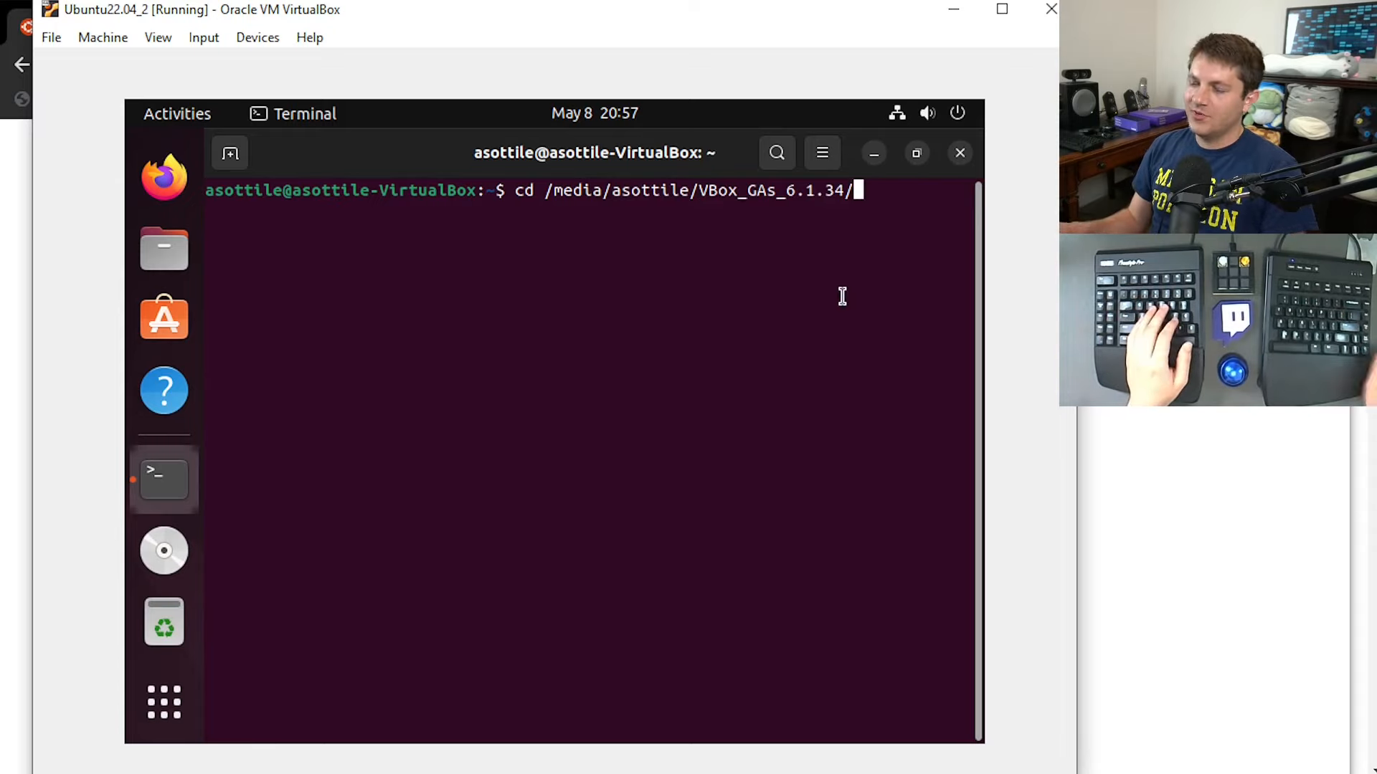
{"action": "key", "text": "Return"}
{"action": "type", "text": "./"}
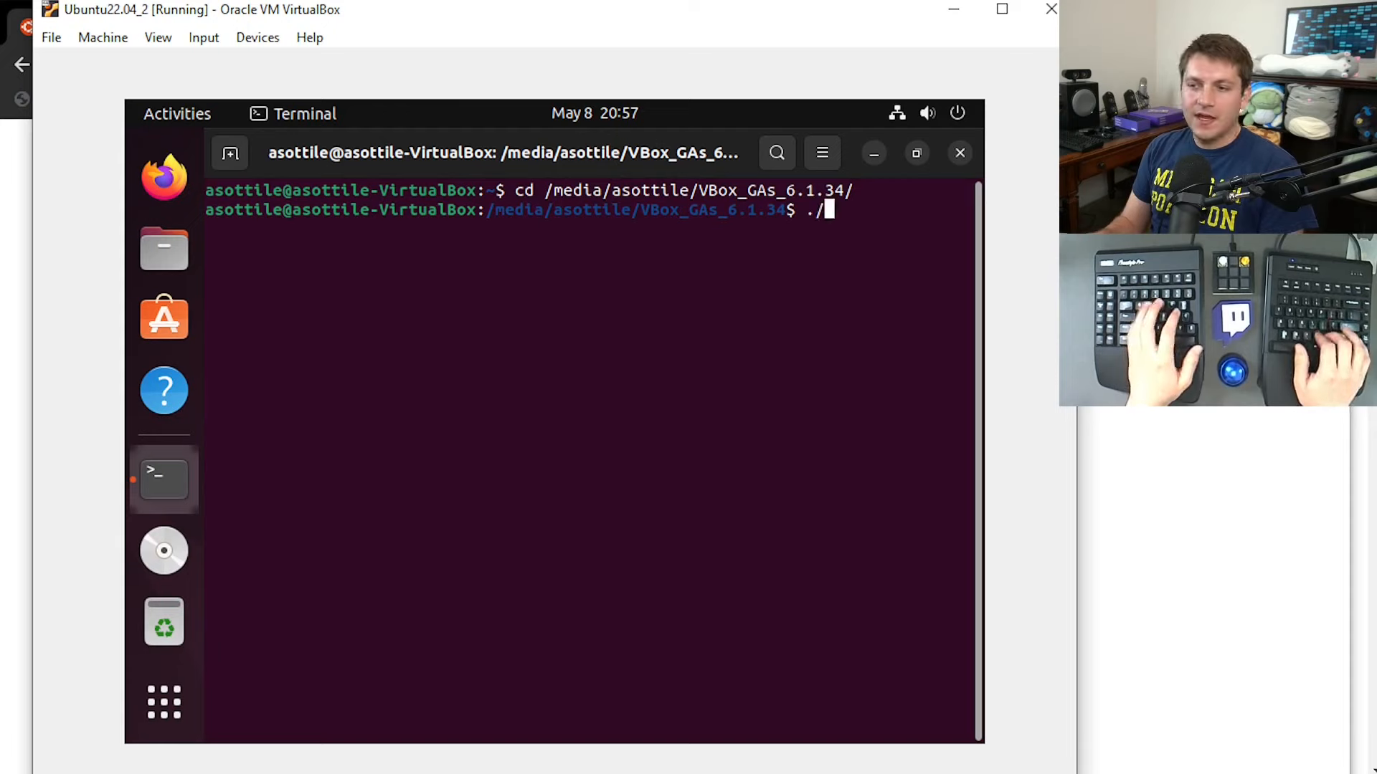
{"action": "type", "text": "a"}
{"action": "key", "text": "Tab"}
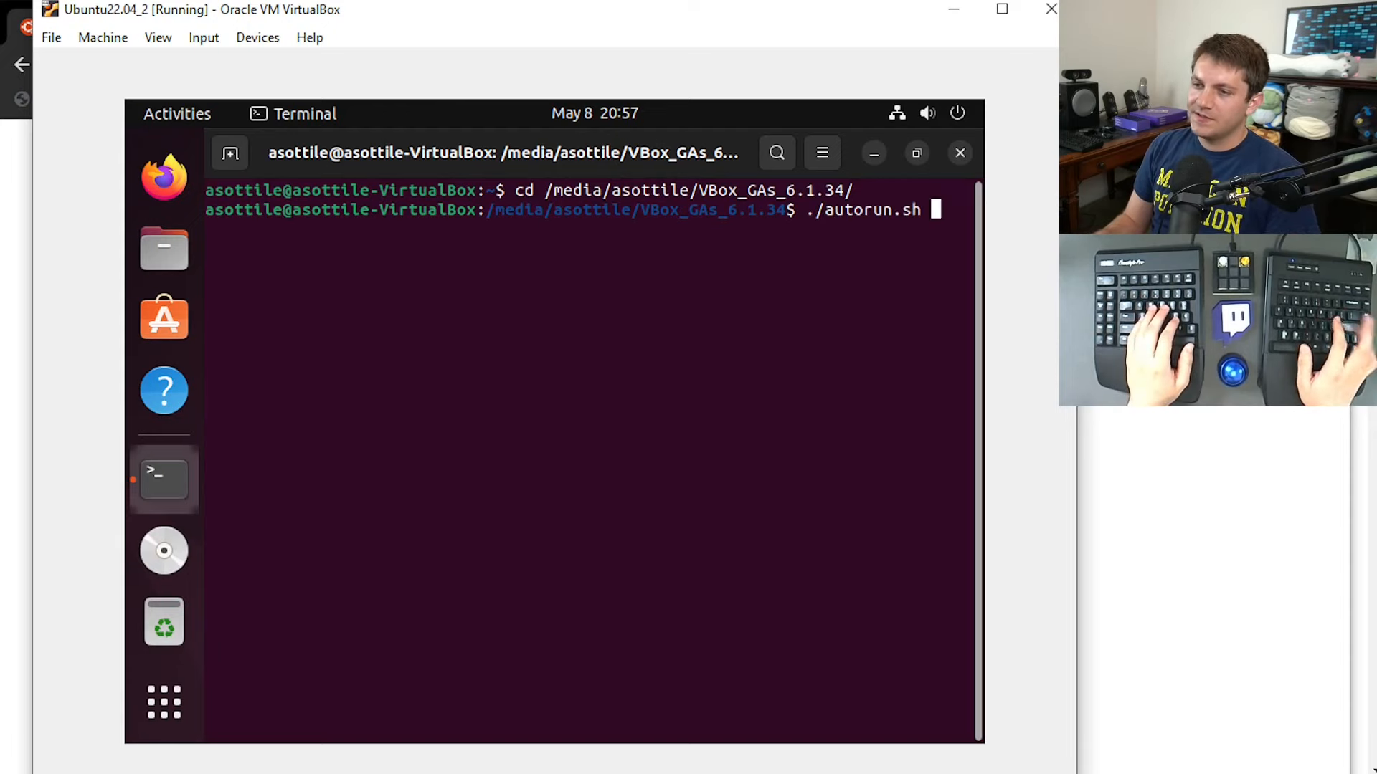
{"action": "key", "text": "Return"}
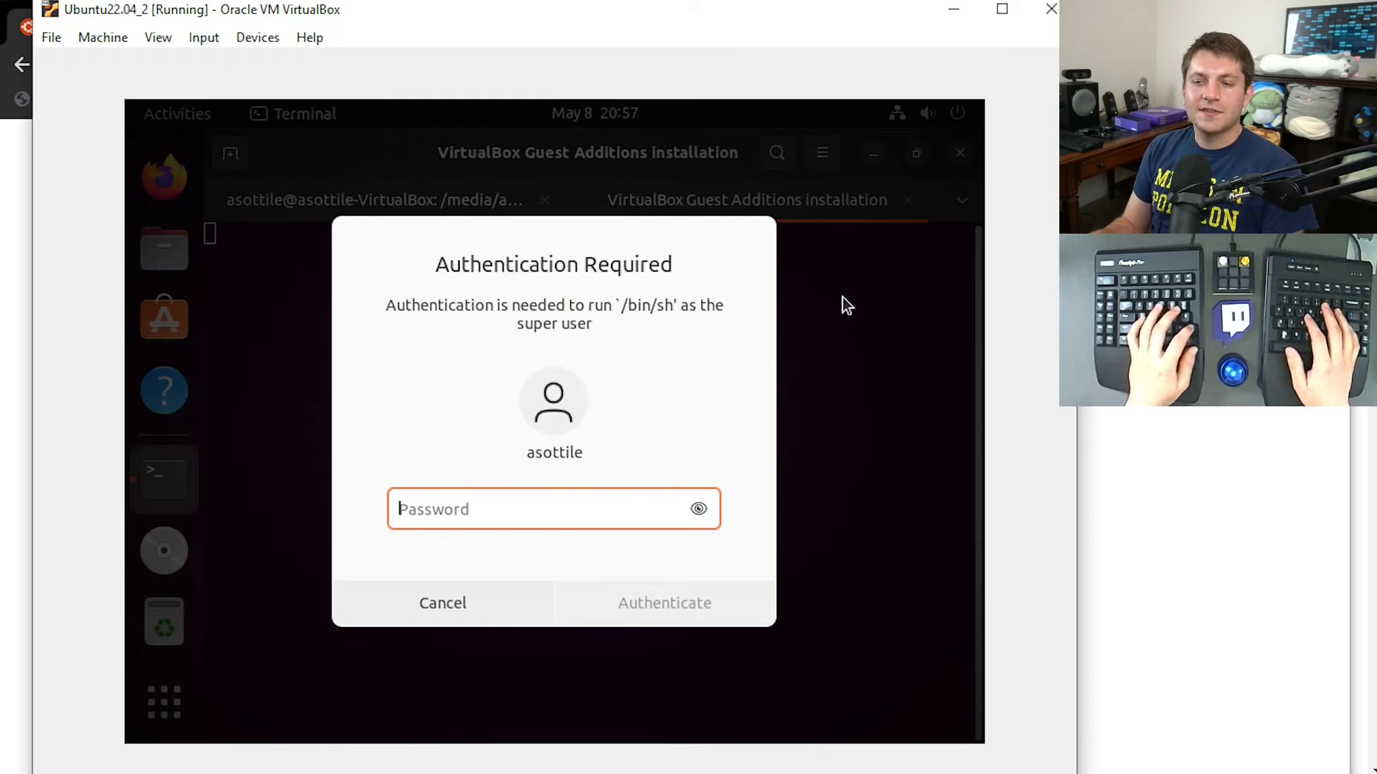
Authenticate with the account password, let the Guest Additions installation finish, and close the installer and terminal.
{"action": "type", "text": "•••"}
{"action": "key", "text": "ctrl+a"}
{"action": "type", "text": "•••••••"}
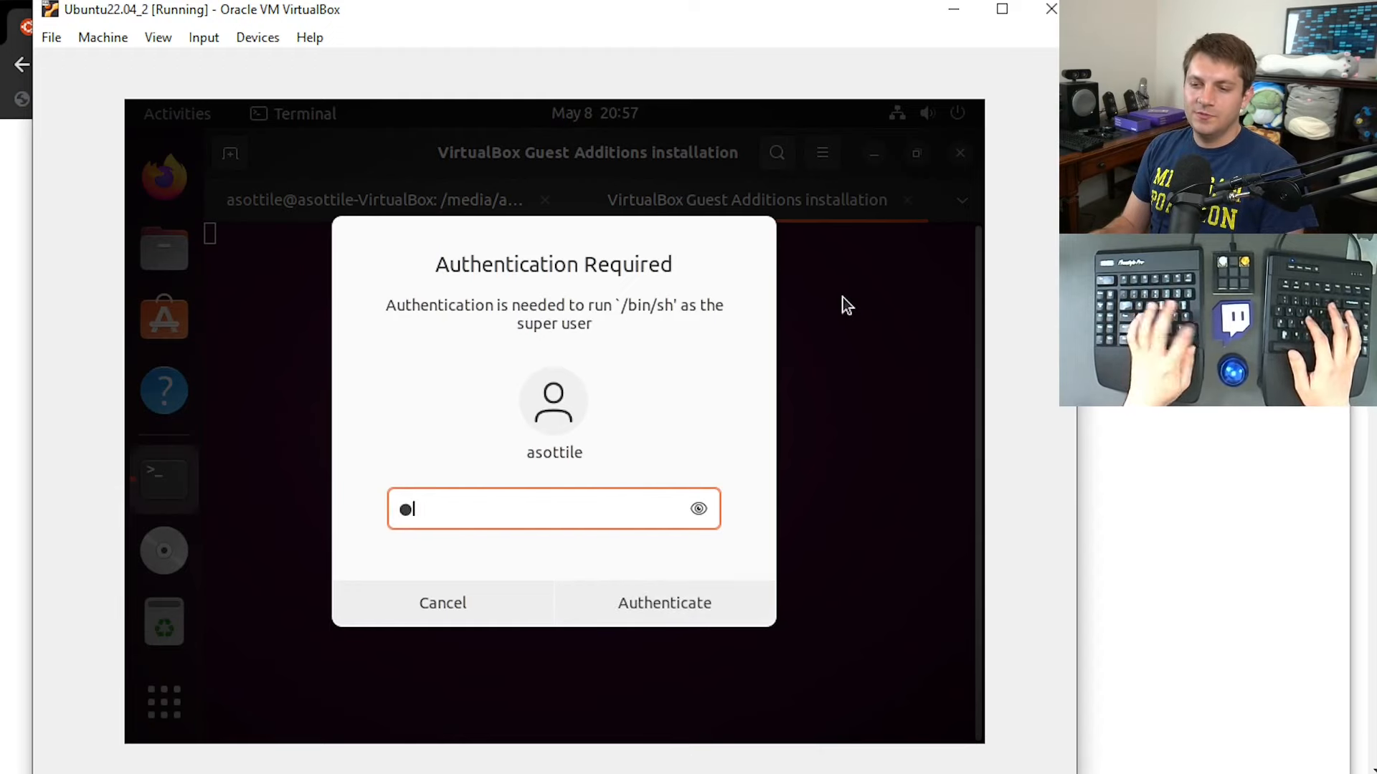
{"action": "key", "text": "Return"}
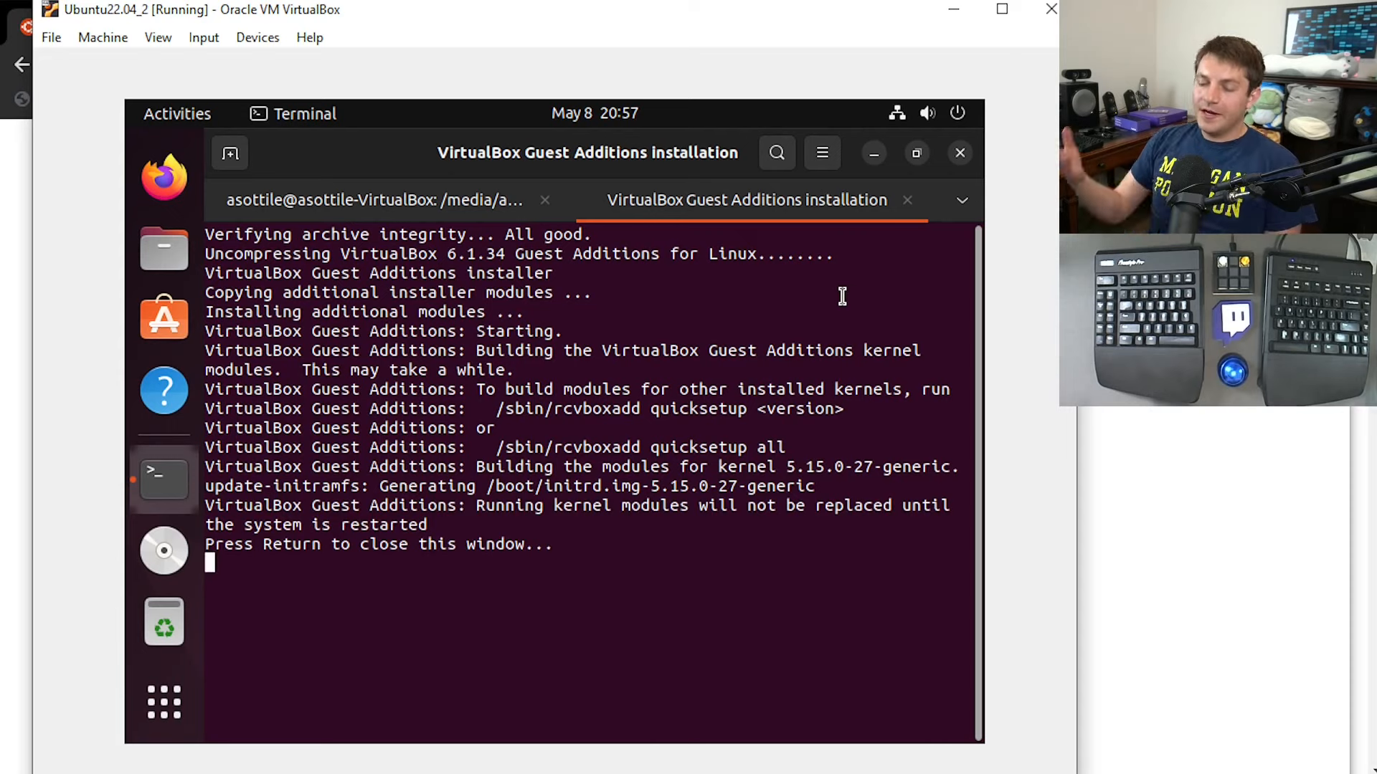
{"action": "key", "text": "Return"}
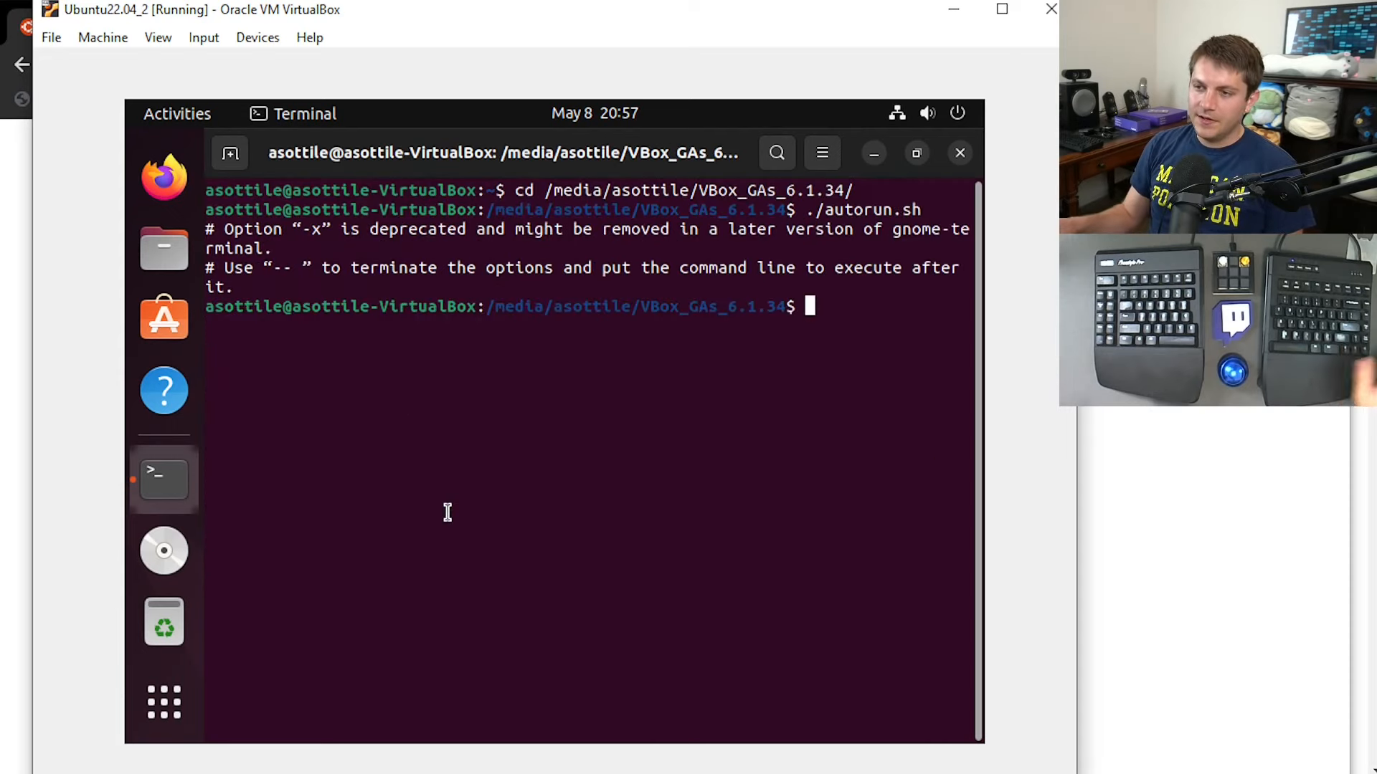
{"action": "key", "text": "ctrl+d"}
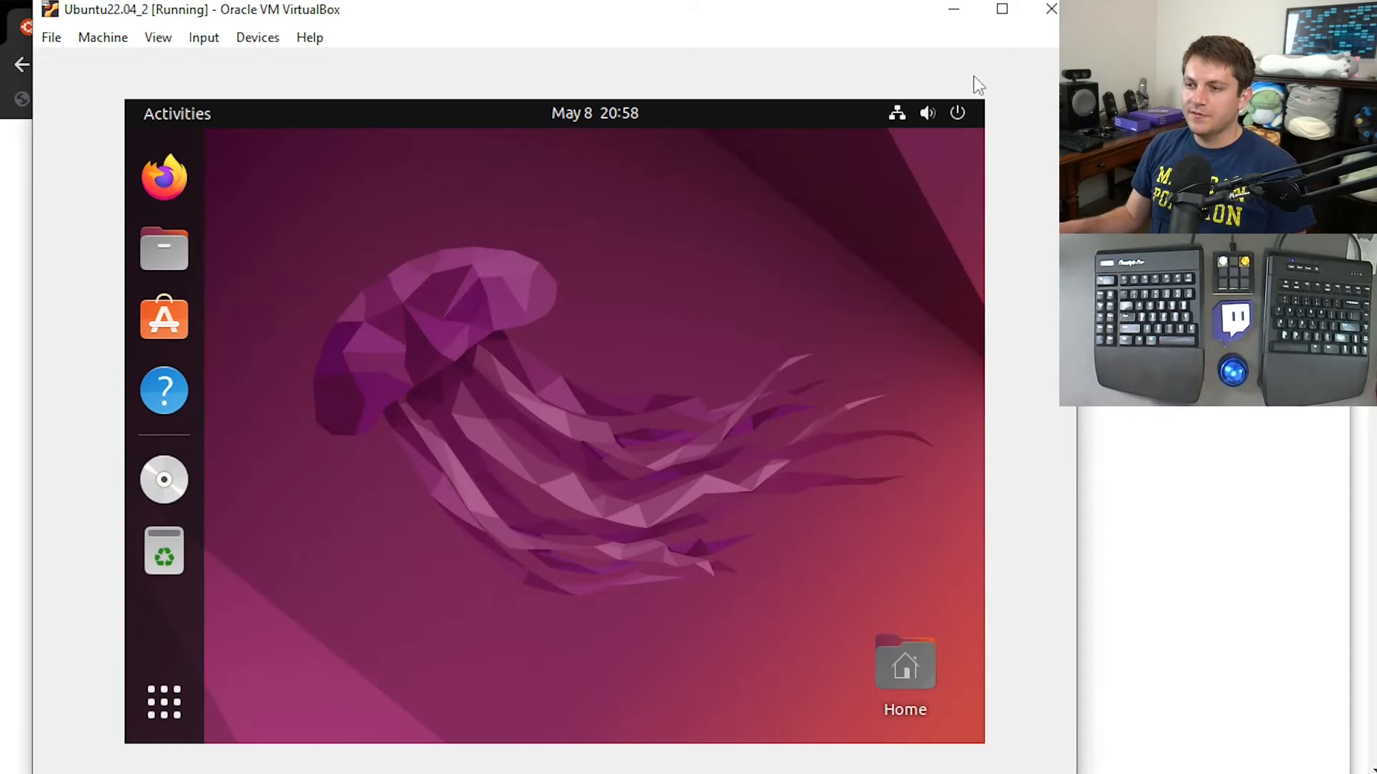
Restart Ubuntu from its desktop and sign back in to the user account with the account password.
{"action": "left_click", "coordinate": [957, 115]}
{"action": "left_click", "coordinate": [869, 383]}
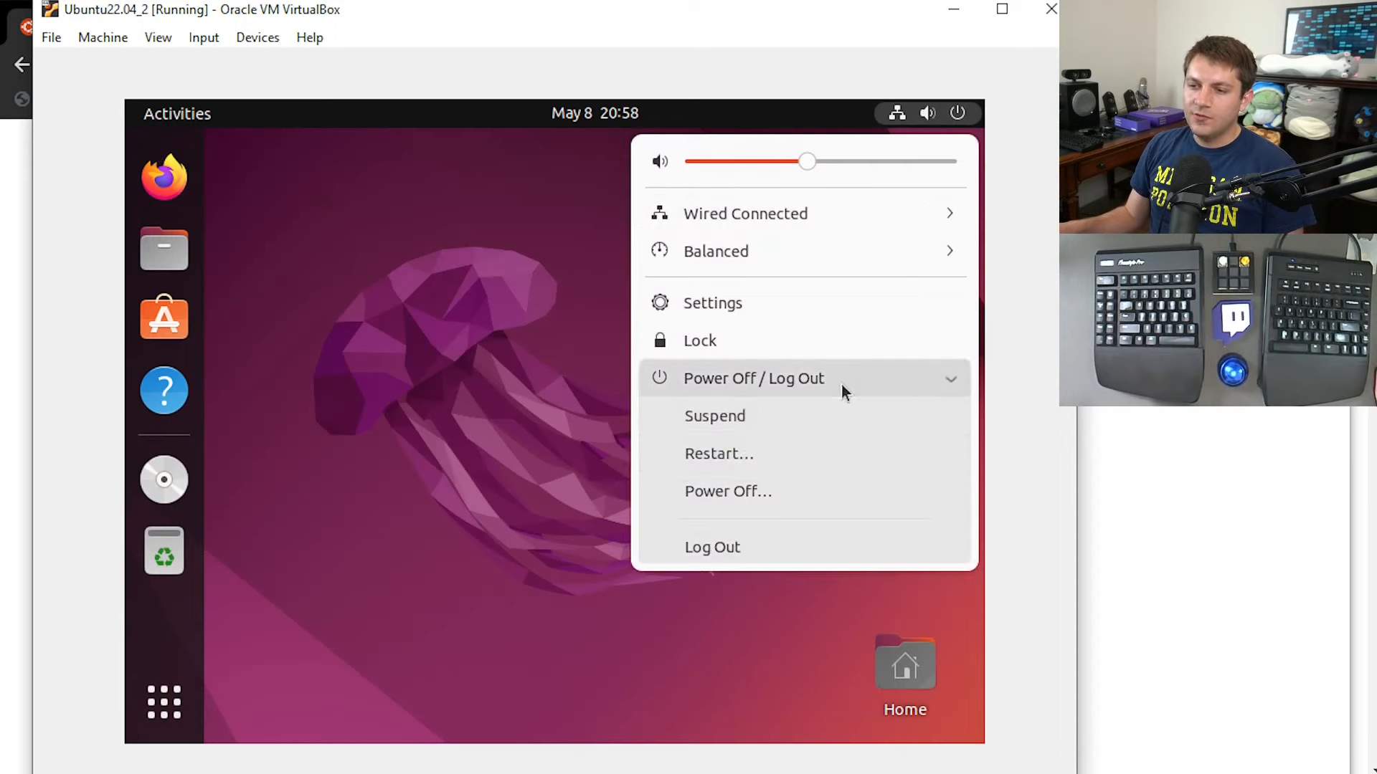
{"action": "left_click", "coordinate": [739, 464]}
{"action": "left_click", "coordinate": [639, 495]}
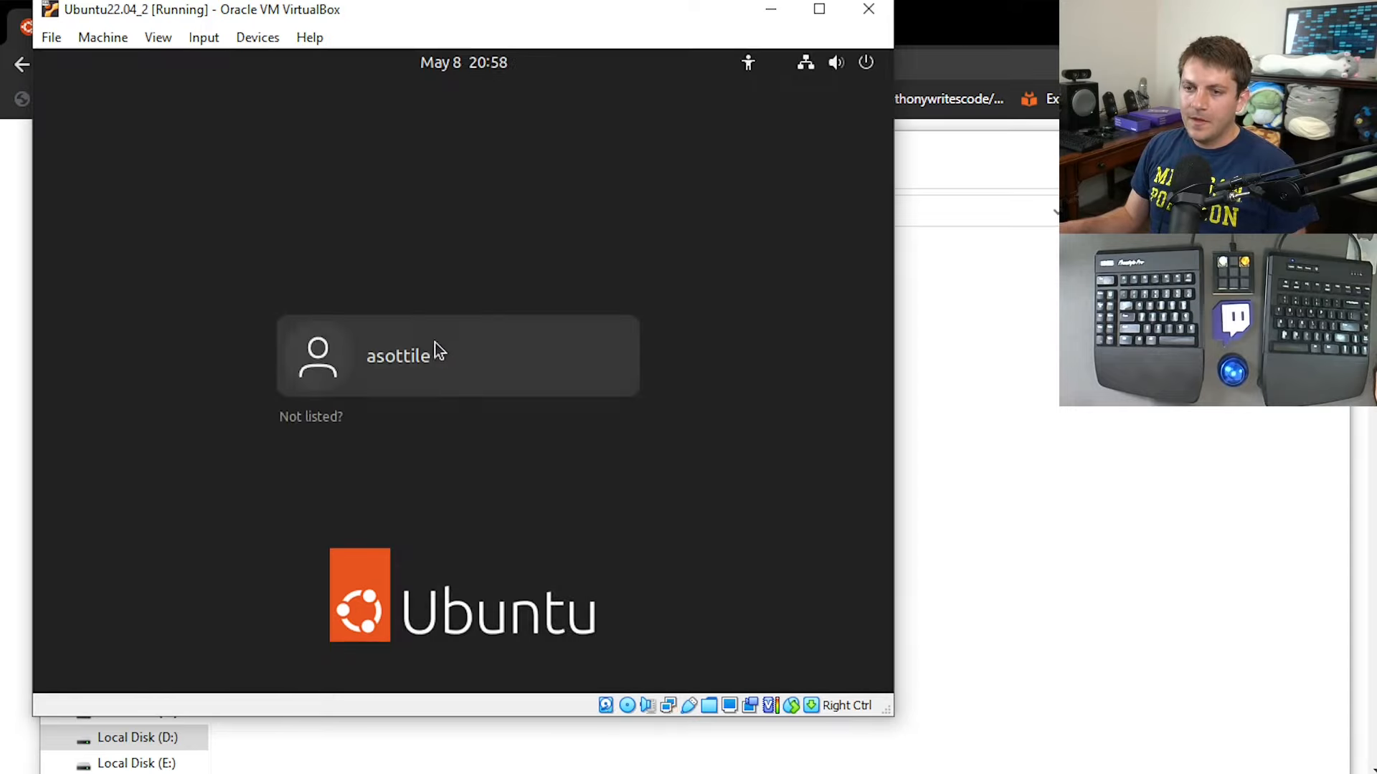
{"action": "left_click", "coordinate": [434, 345]}
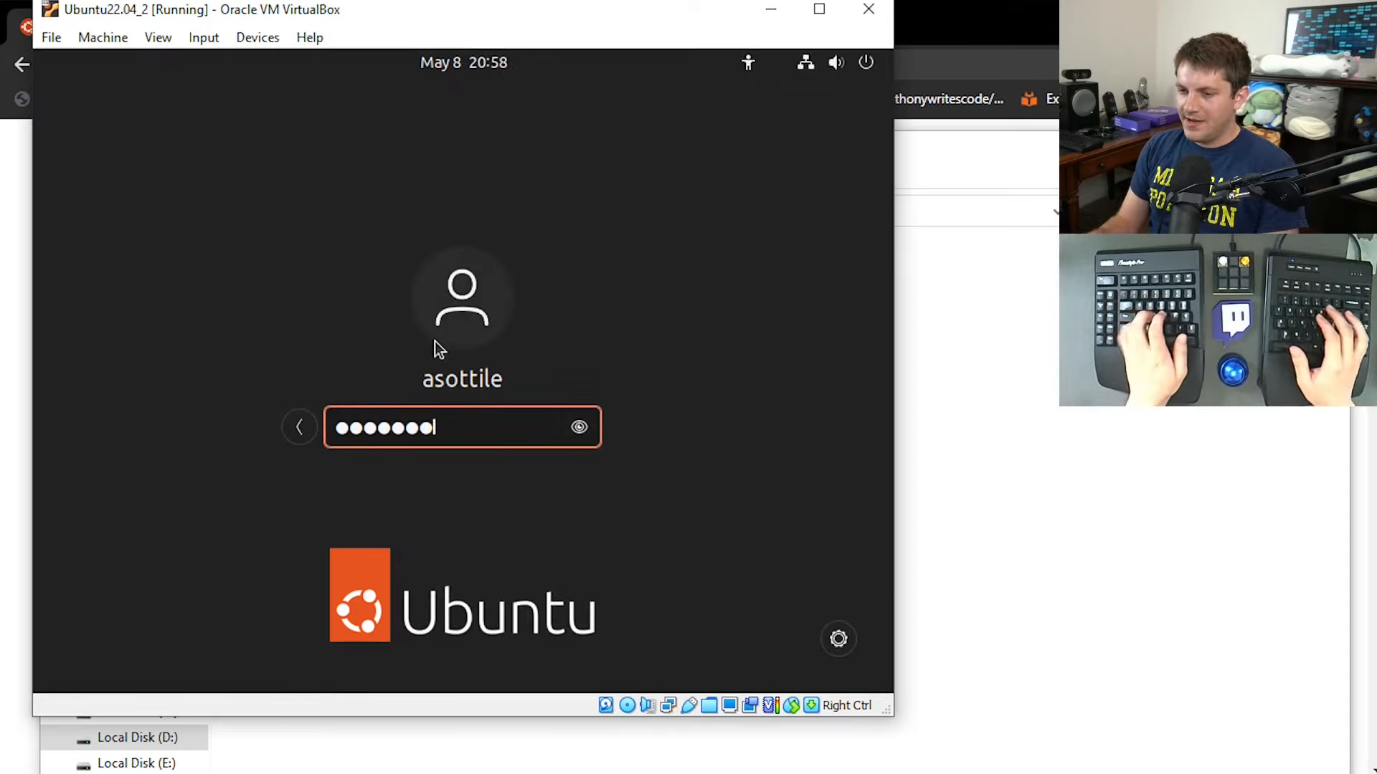
{"action": "key", "text": "Return"}
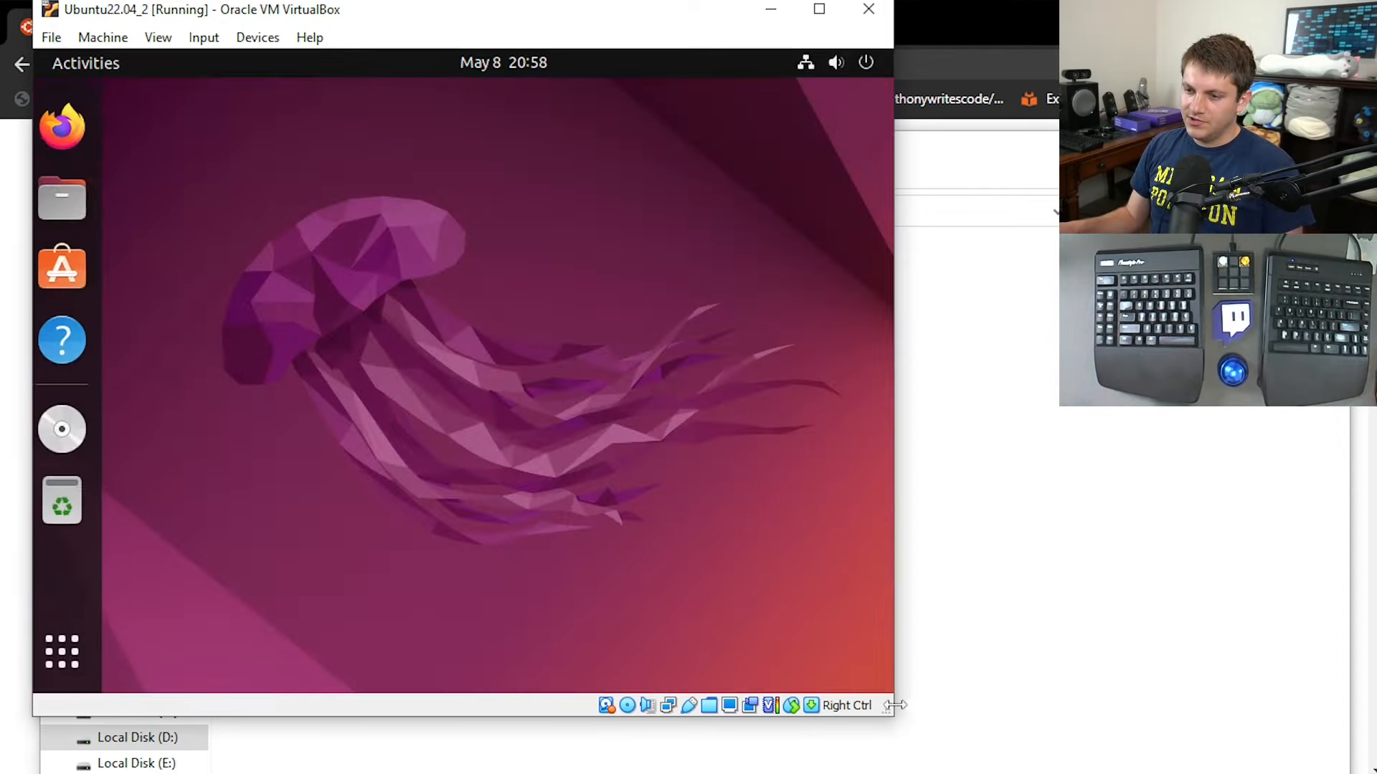
Enlarge the virtual machine window so the desktop resizes with it, and reposition the window on the host screen.
{"action": "left_click_drag", "start_coordinate": [891, 714], "coordinate": [1211, 773]}
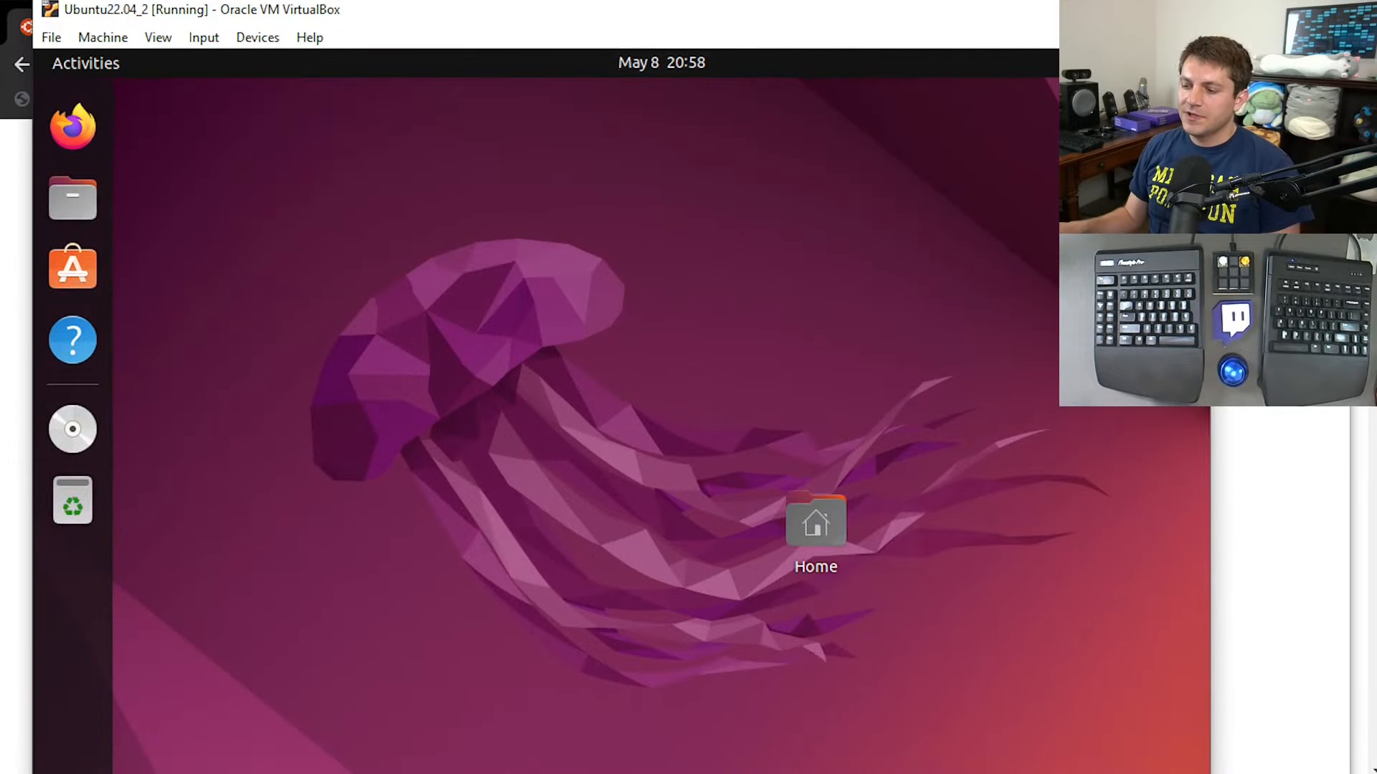
{"action": "left_click_drag", "start_coordinate": [1211, 773], "coordinate": [1199, 740]}
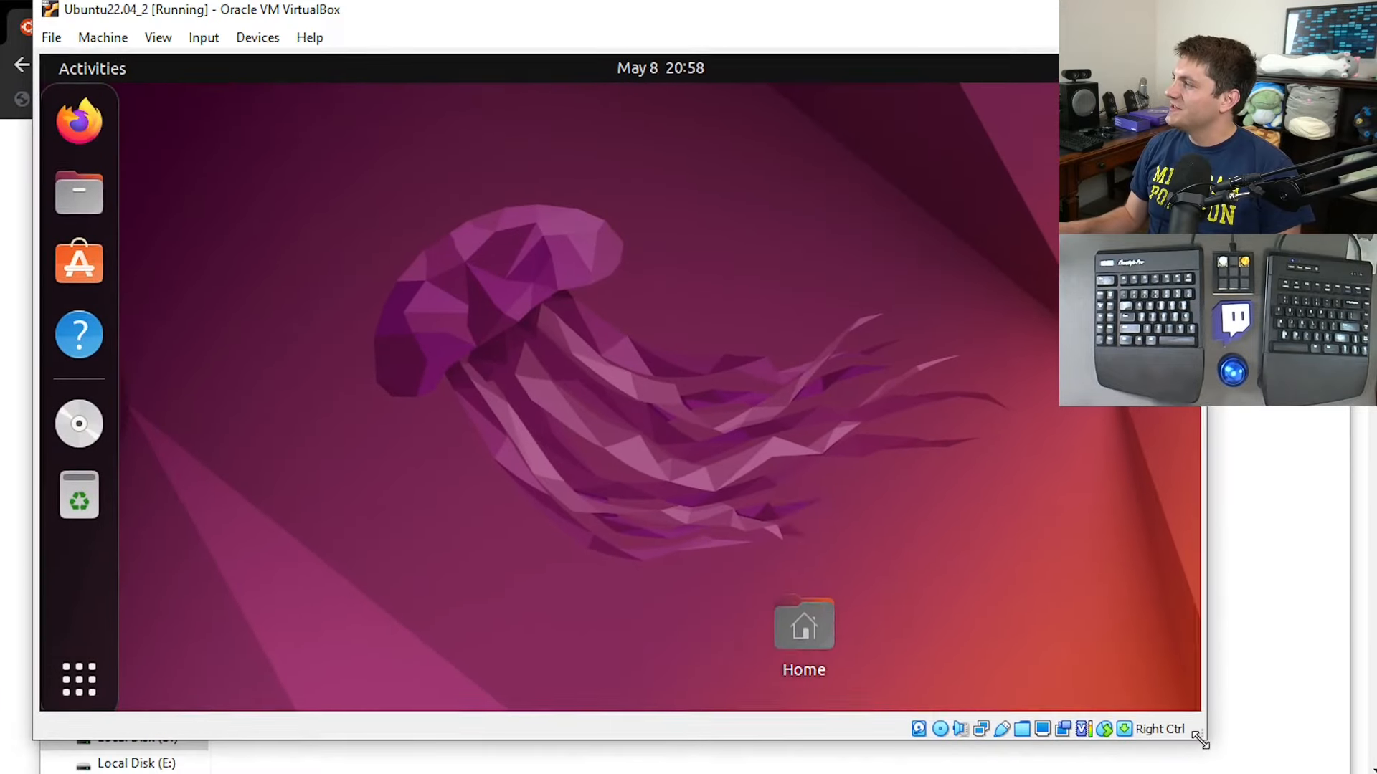
{"action": "left_click_drag", "start_coordinate": [731, 24], "coordinate": [715, 42]}
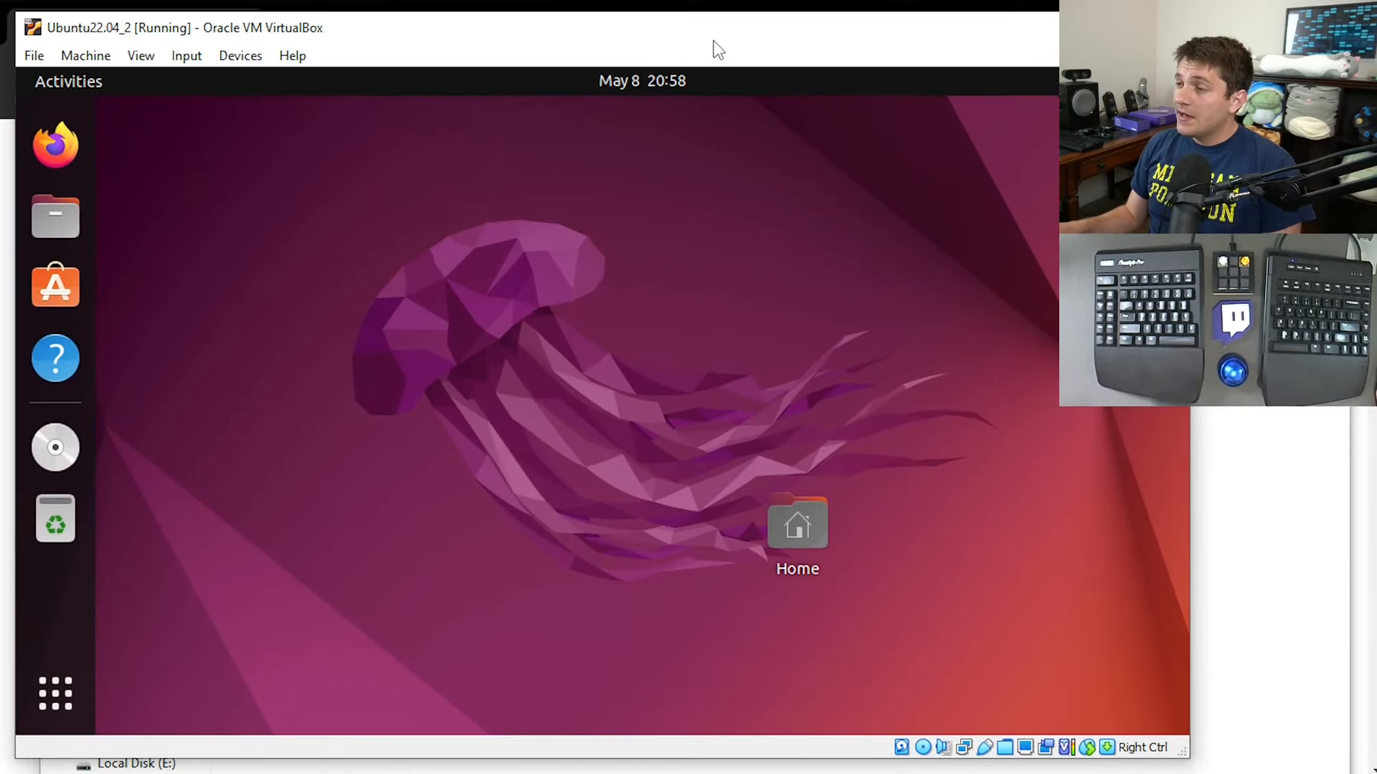
Set the virtual machine's shared clipboard mode to Bidirectional.
{"action": "left_click", "coordinate": [220, 62]}
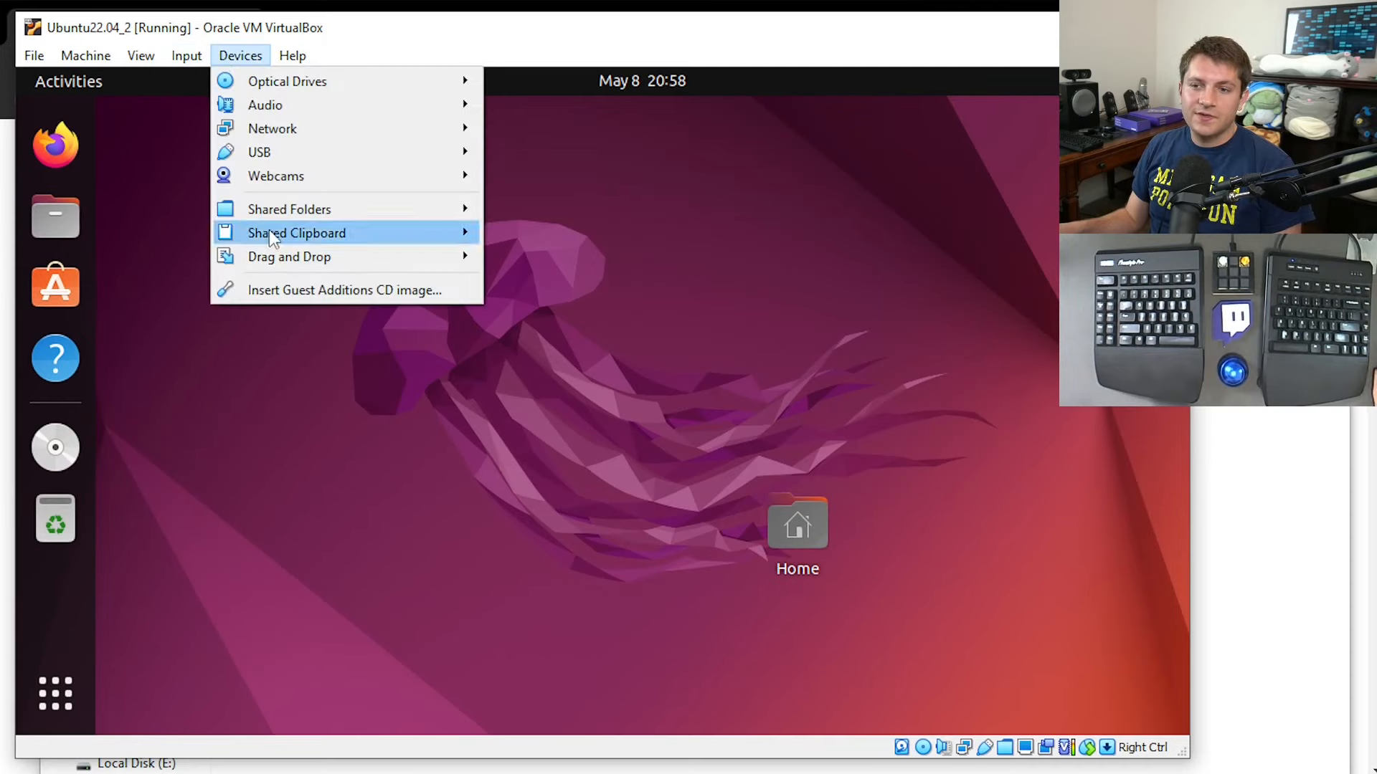
{"action": "mouse_move", "coordinate": [280, 236]}
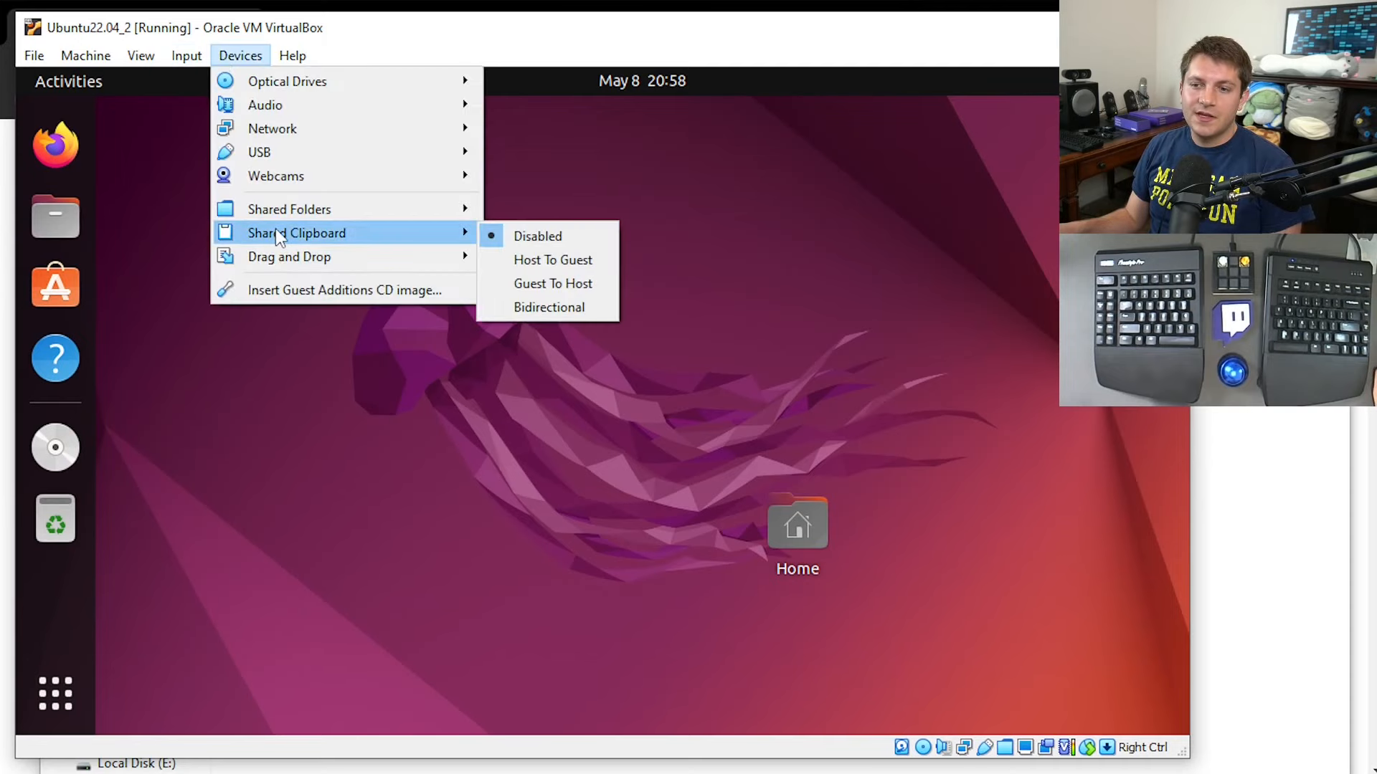
{"action": "left_click", "coordinate": [546, 308]}
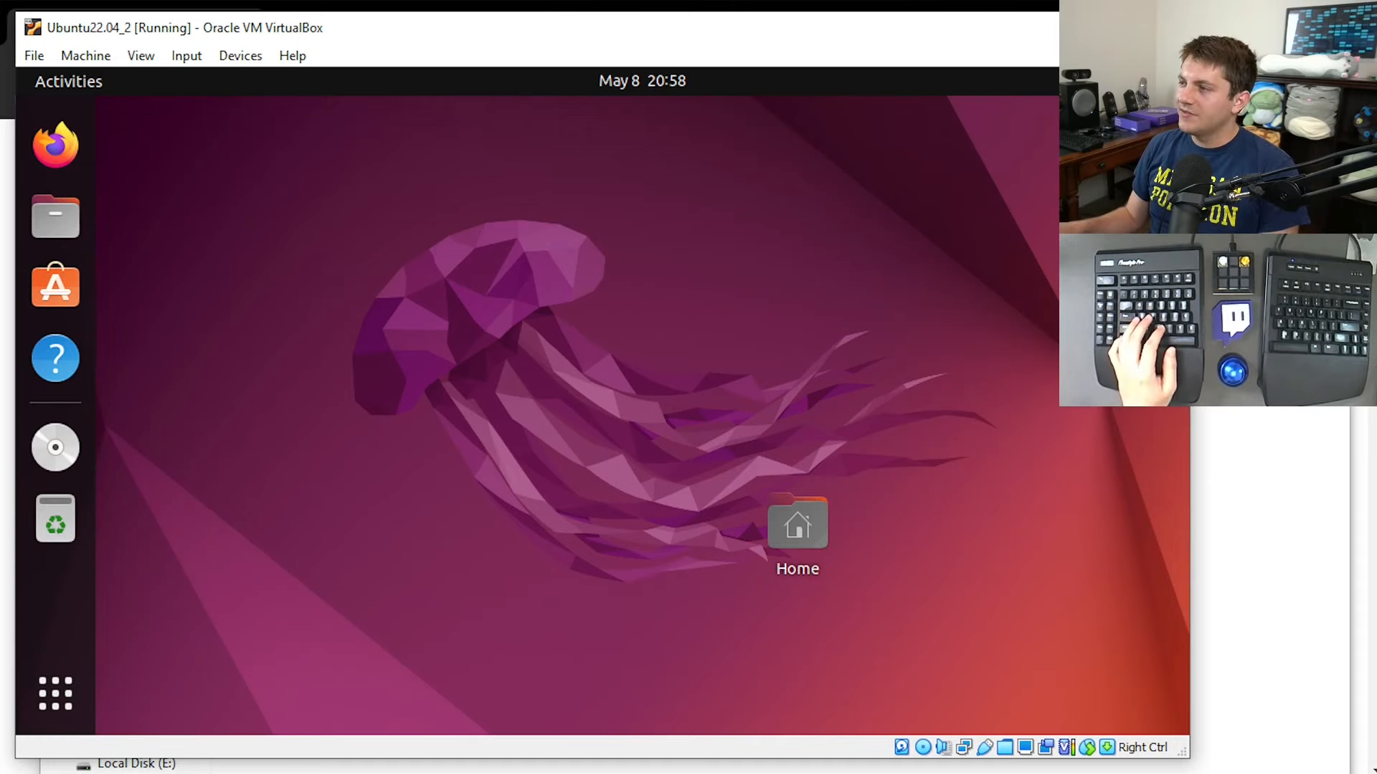
Test the shared clipboard by copying the apt install command from Notepad into a new Ubuntu terminal, then discard it and close the terminal.
{"action": "key", "text": "alt+Tab"}
{"action": "key", "text": "ctrl+a"}
{"action": "key", "text": "ctrl+c"}
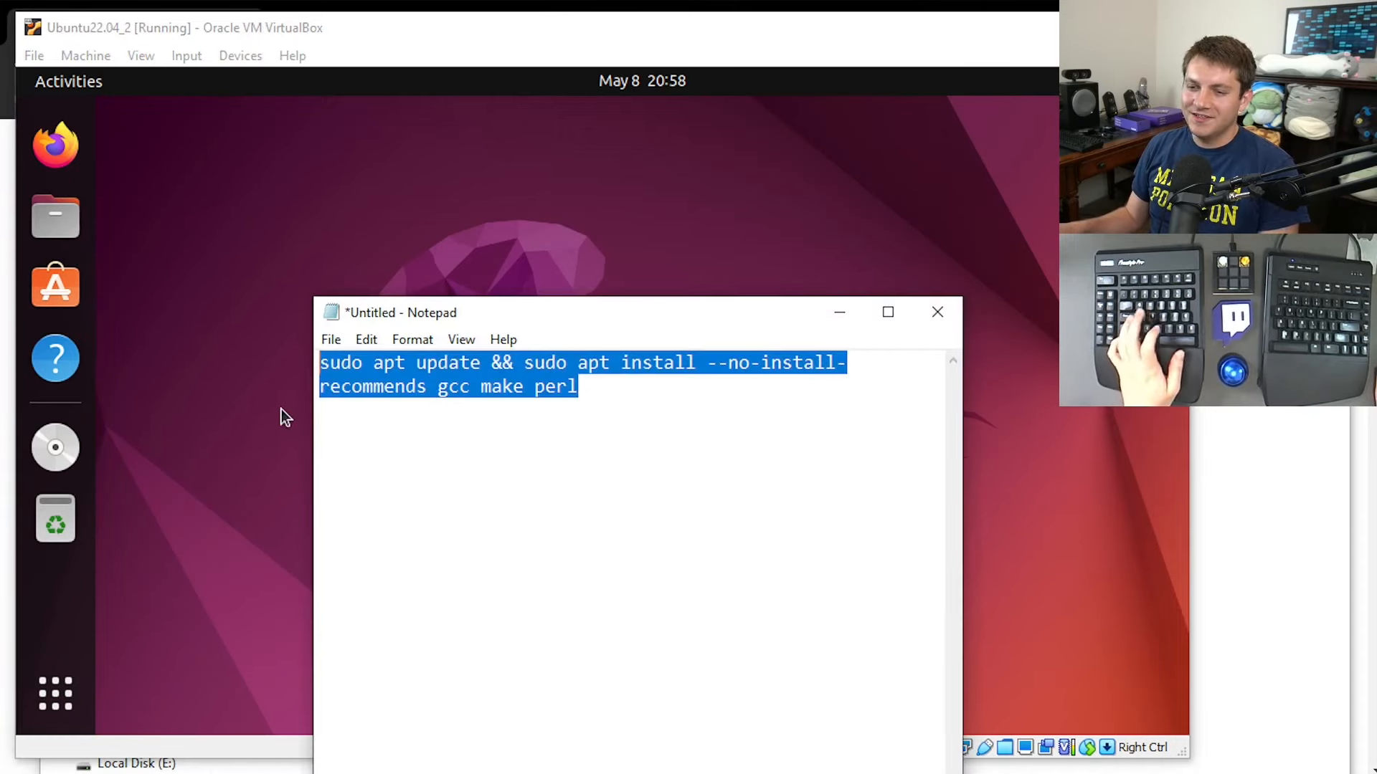
{"action": "key", "text": "alt+Tab"}
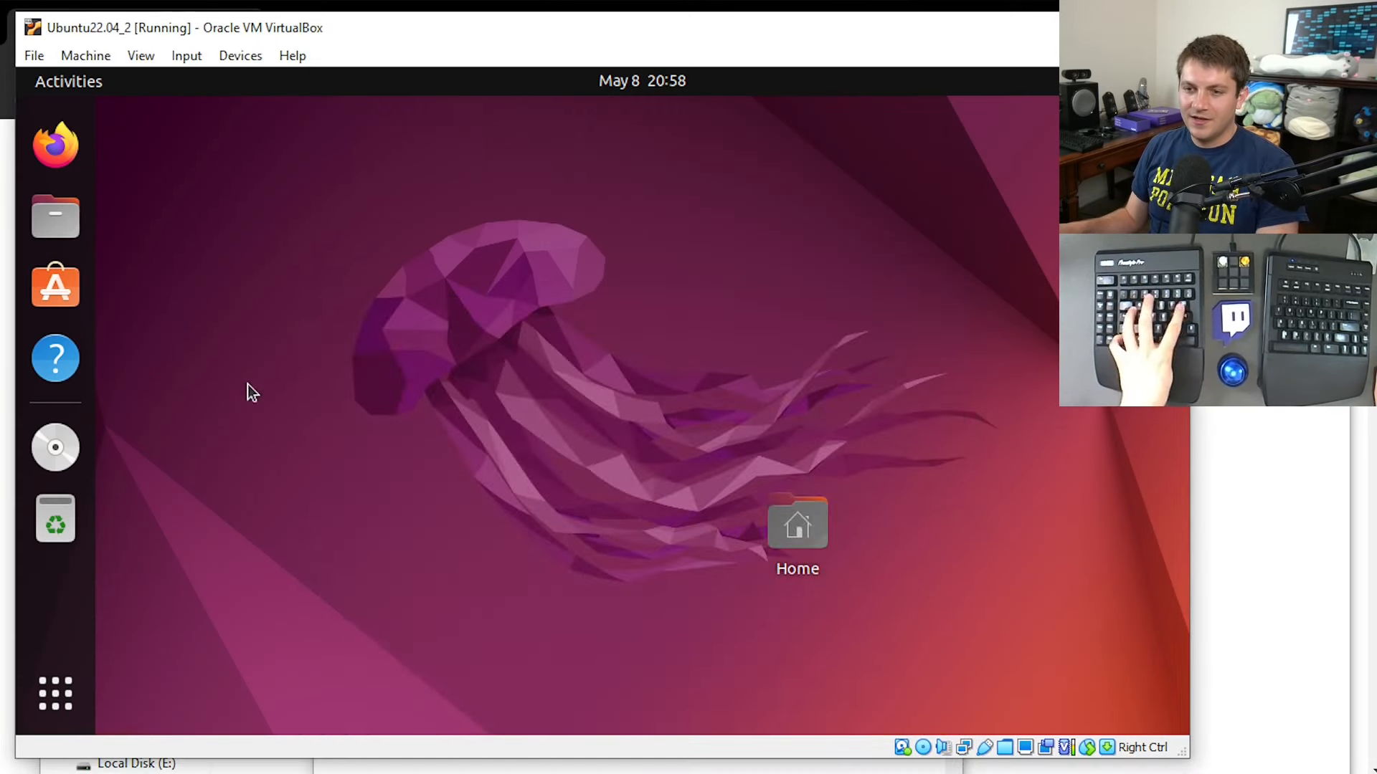
{"action": "key", "text": "ctrl+alt+t"}
{"action": "key", "text": "ctrl+shift+v"}
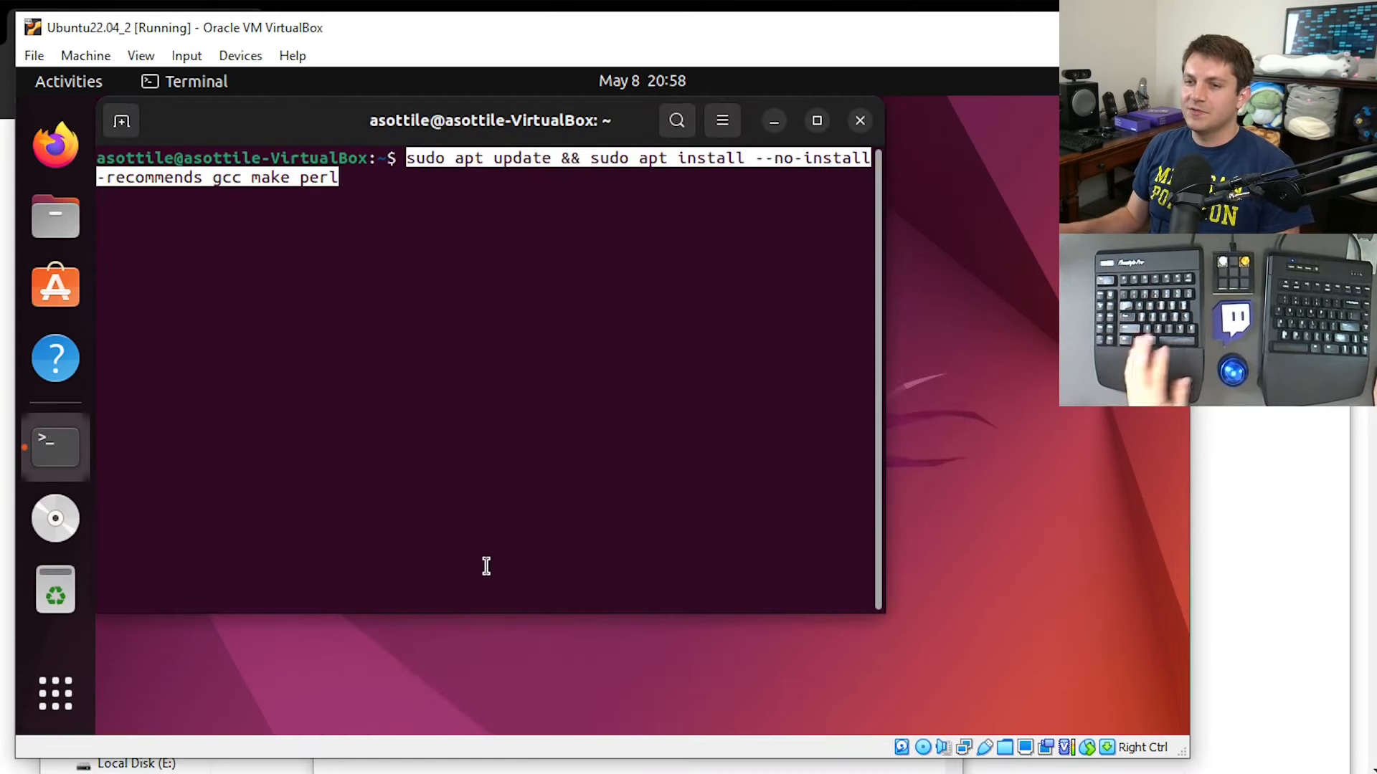
{"action": "key", "text": "ctrl+c"}
{"action": "key", "text": "ctrl+d"}
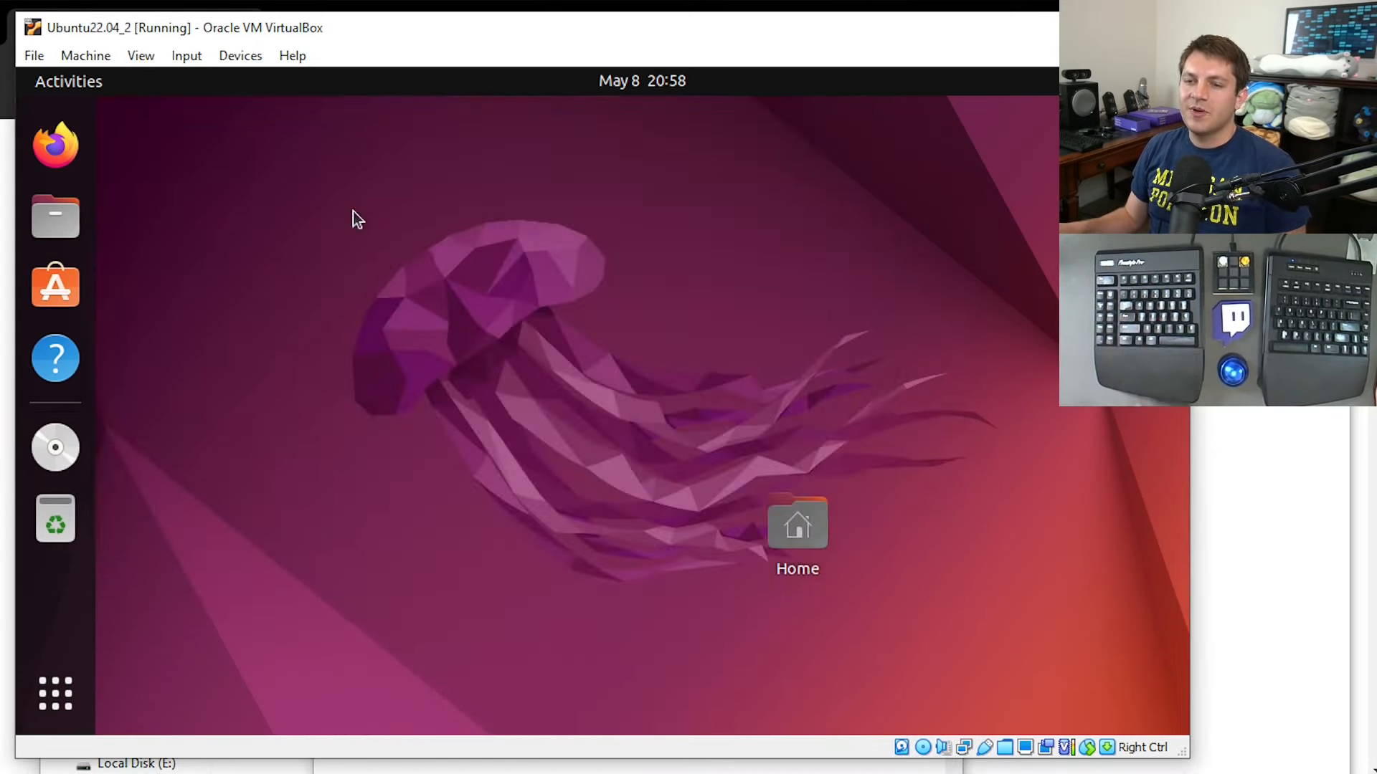
{"action": "left_click", "coordinate": [236, 57]}
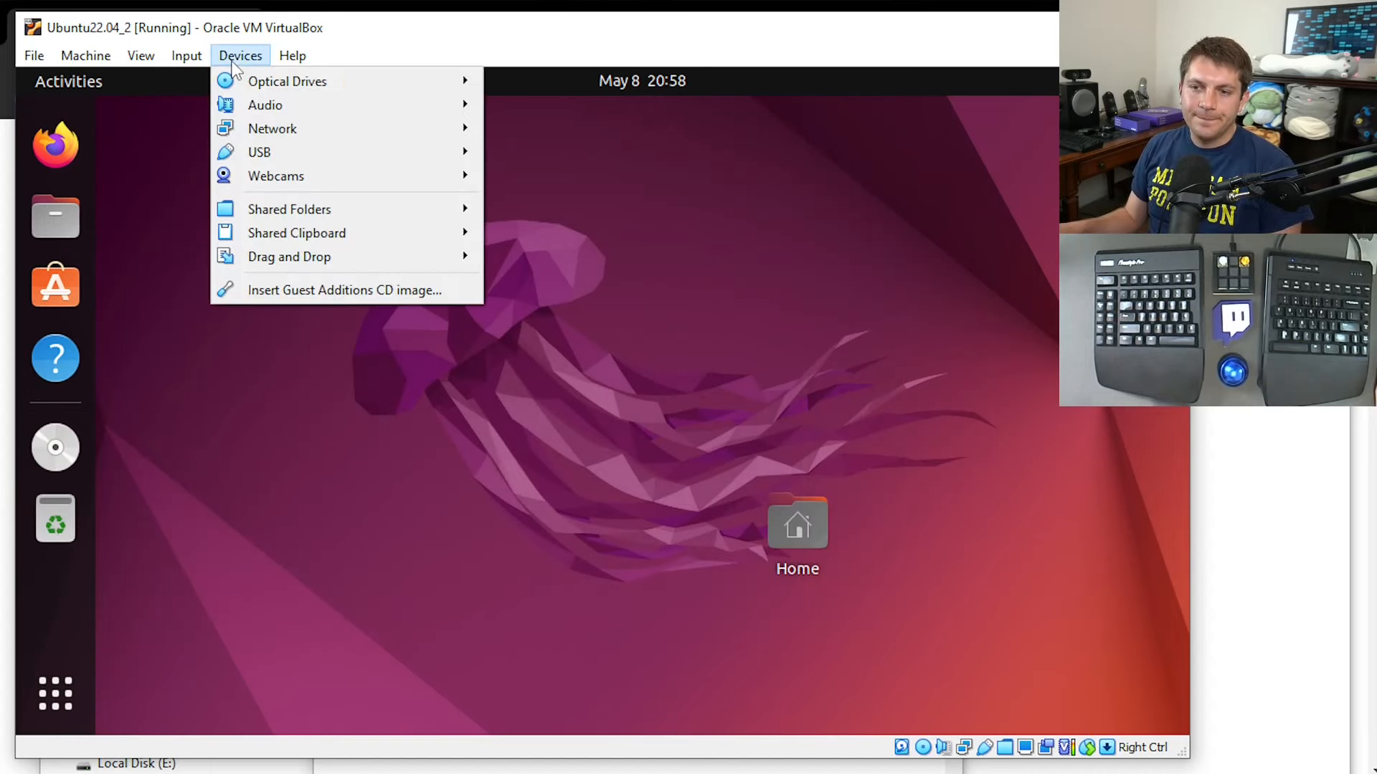
{"action": "left_click", "coordinate": [268, 479]}
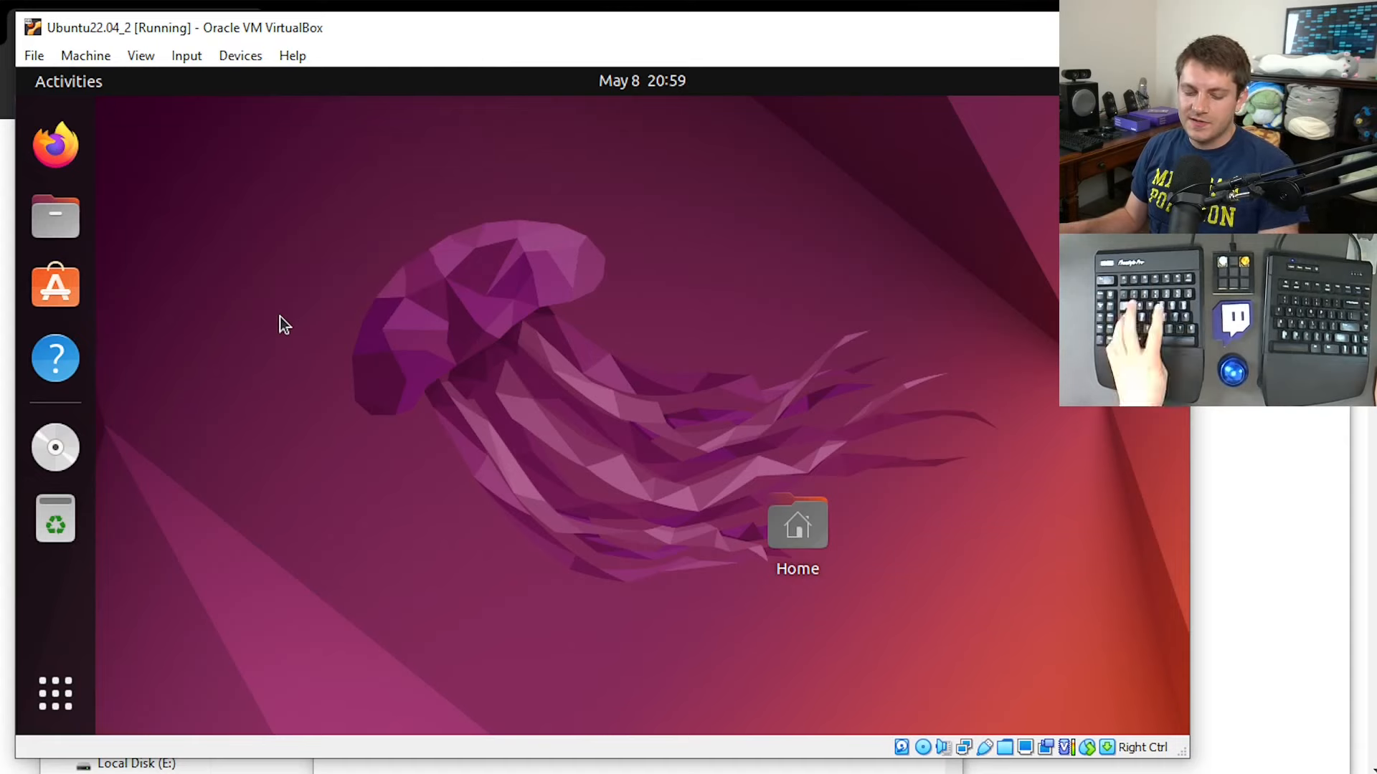
Open a terminal in Ubuntu and list the contents of /media/sf_Ubuntu22.04_2_shared/.
{"action": "key", "text": "ctrl+alt+t"}
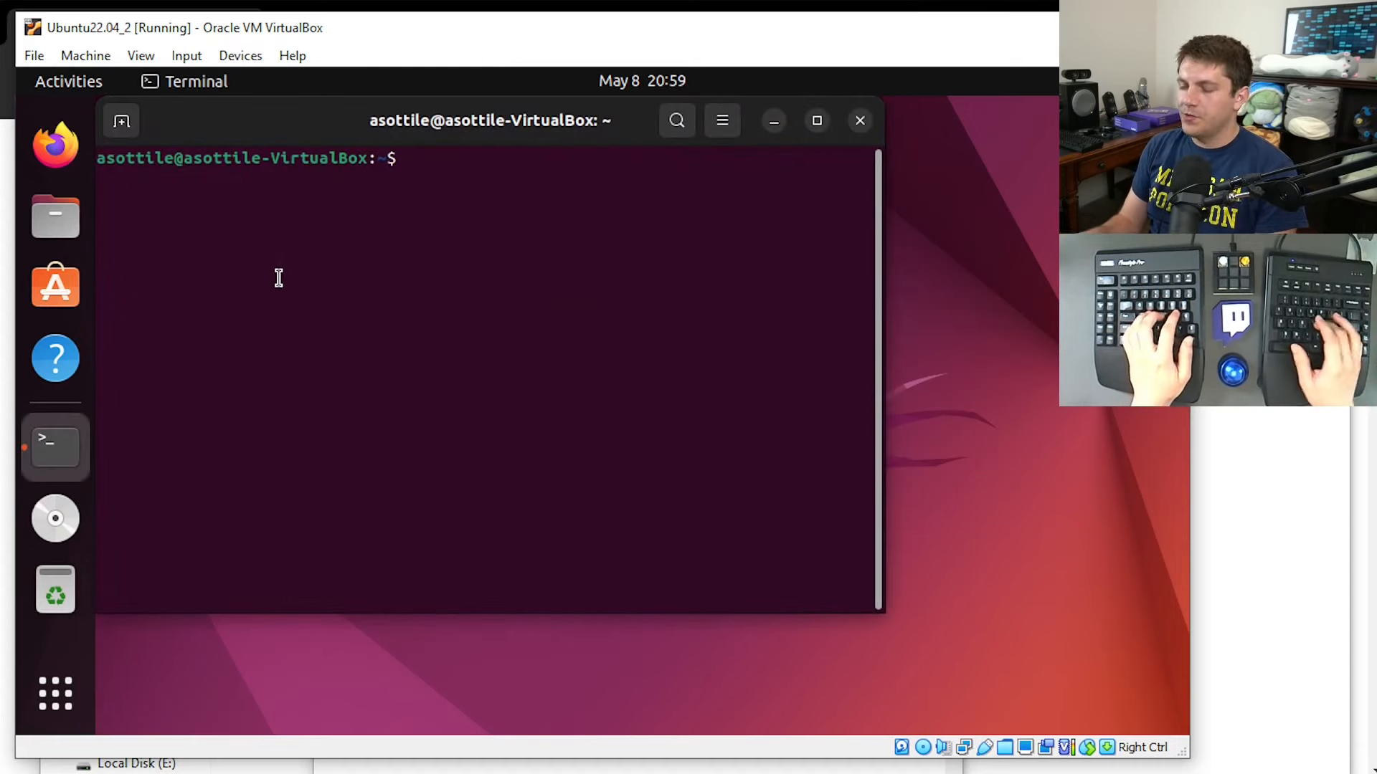
{"action": "type", "text": "ls /media/sf"}
{"action": "key", "text": "Tab"}
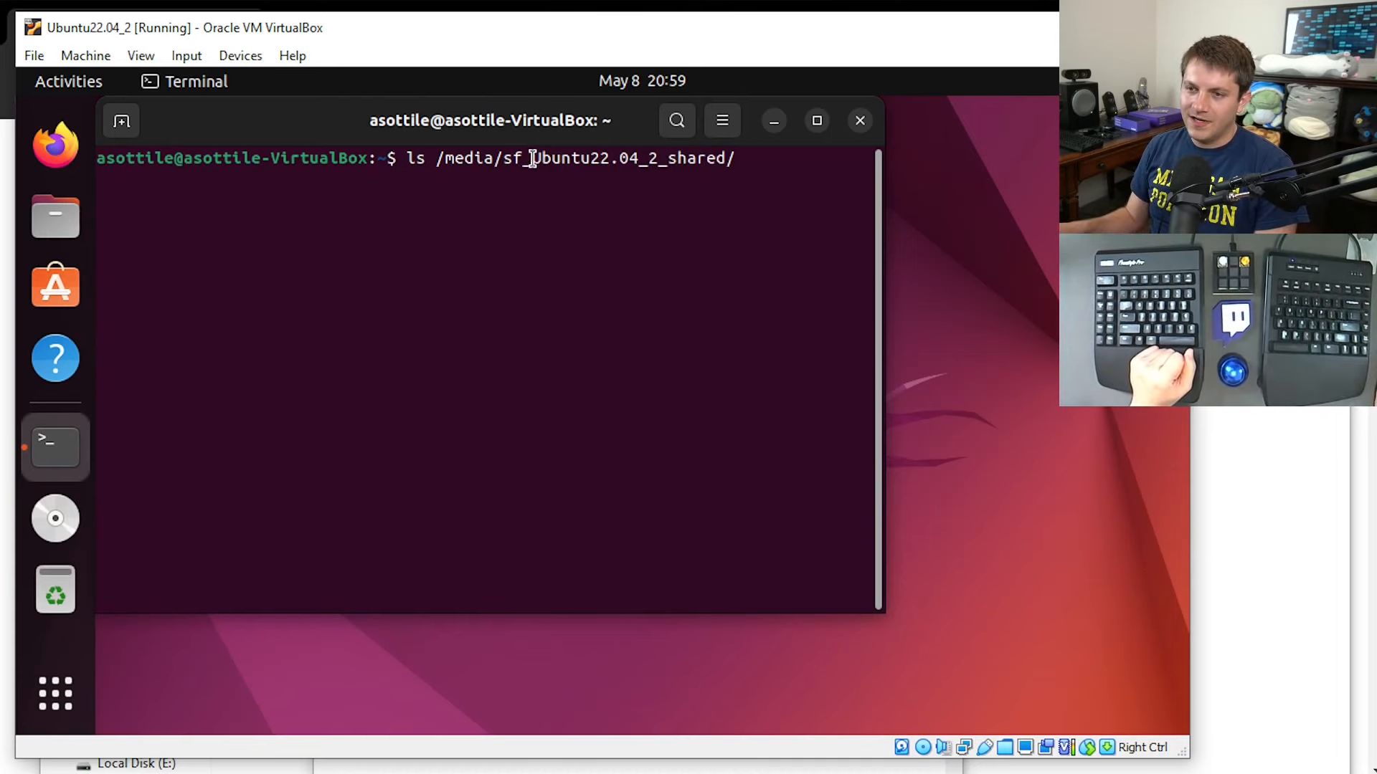
{"action": "left_click_drag", "start_coordinate": [532, 158], "coordinate": [736, 157]}
{"action": "key", "text": "Return"}
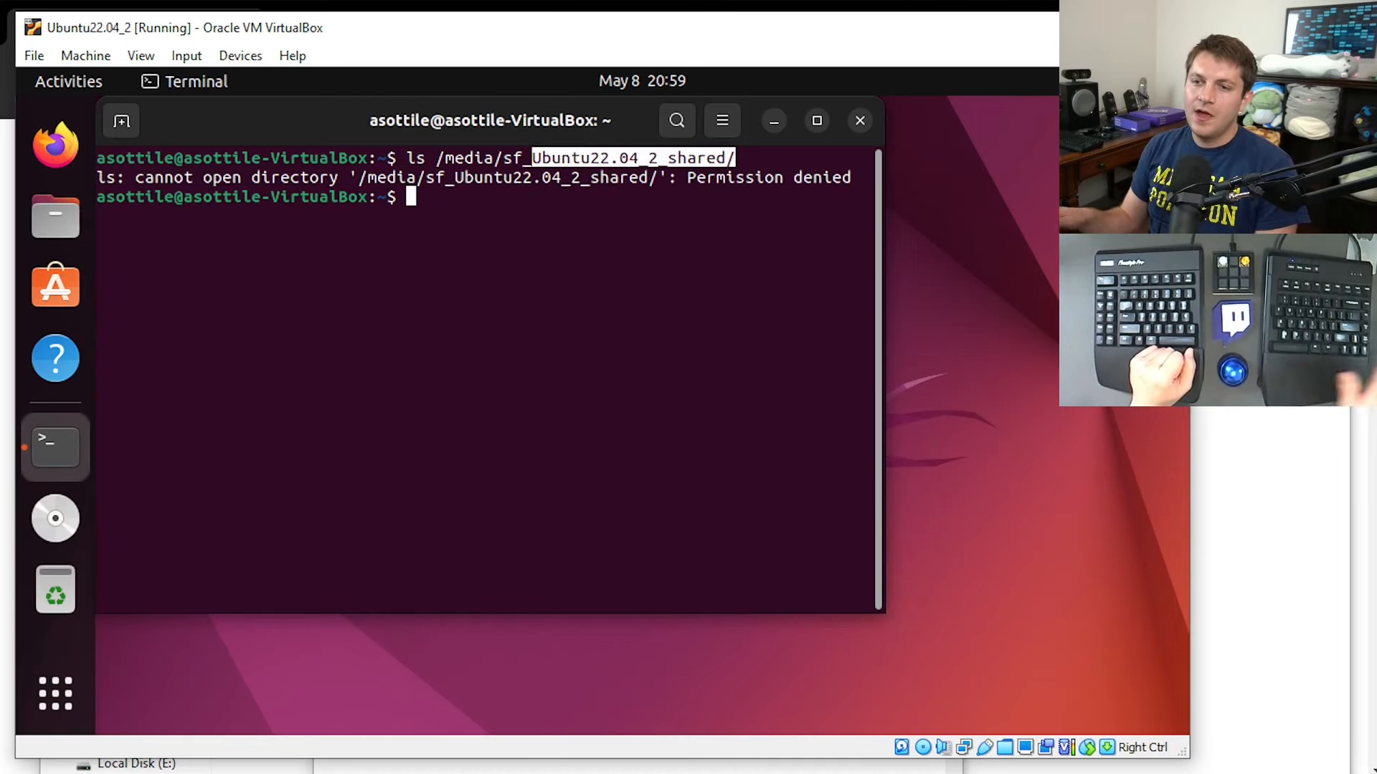
Rerun the shared folder listing in long format, including hidden entries, as ls -al /media/sf_Ubuntu22.04_2_shared.
{"action": "key", "text": "Up"}
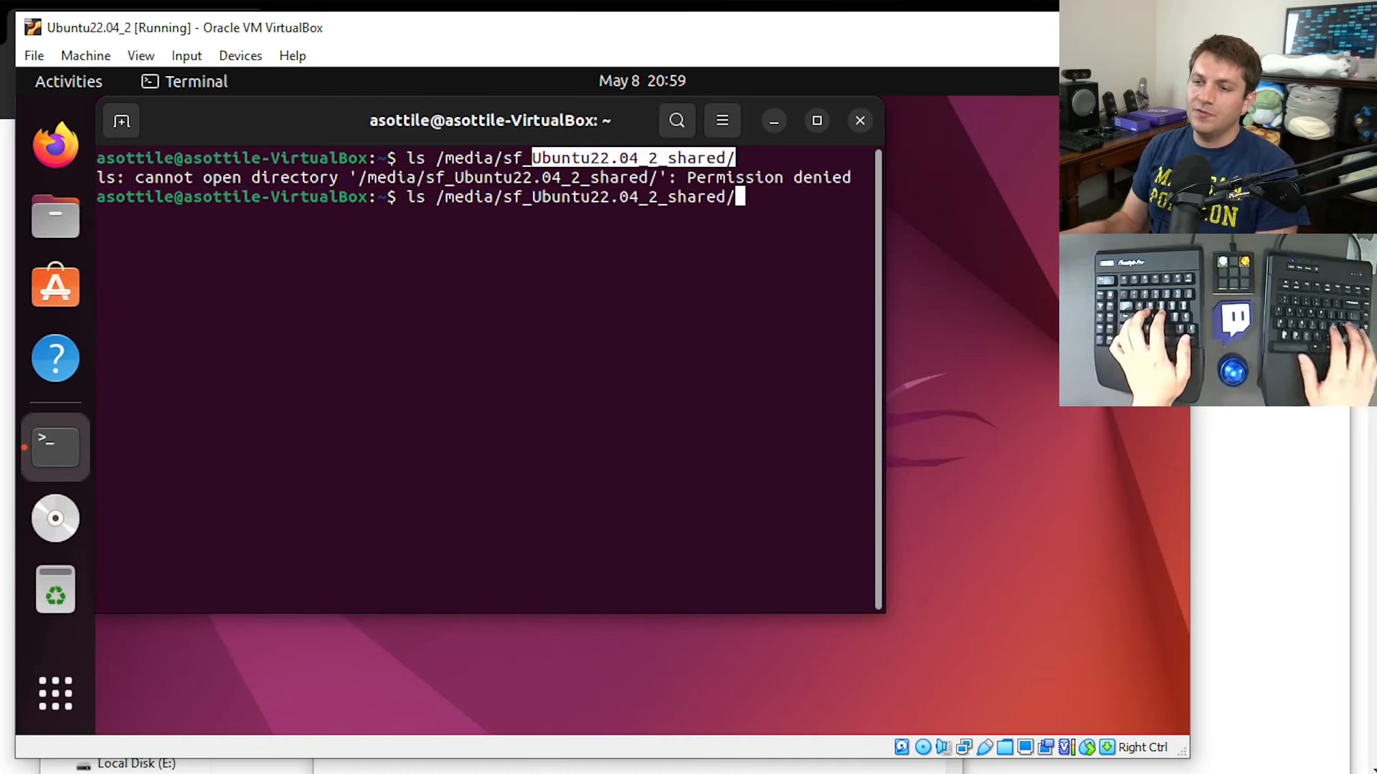
{"action": "key", "text": "BackSpace"}
{"action": "key", "text": "Home"}
{"action": "key", "text": "Right"}
{"action": "key", "text": "Right"}
{"action": "type", "text": "-al"}
{"action": "key", "text": "Return"}
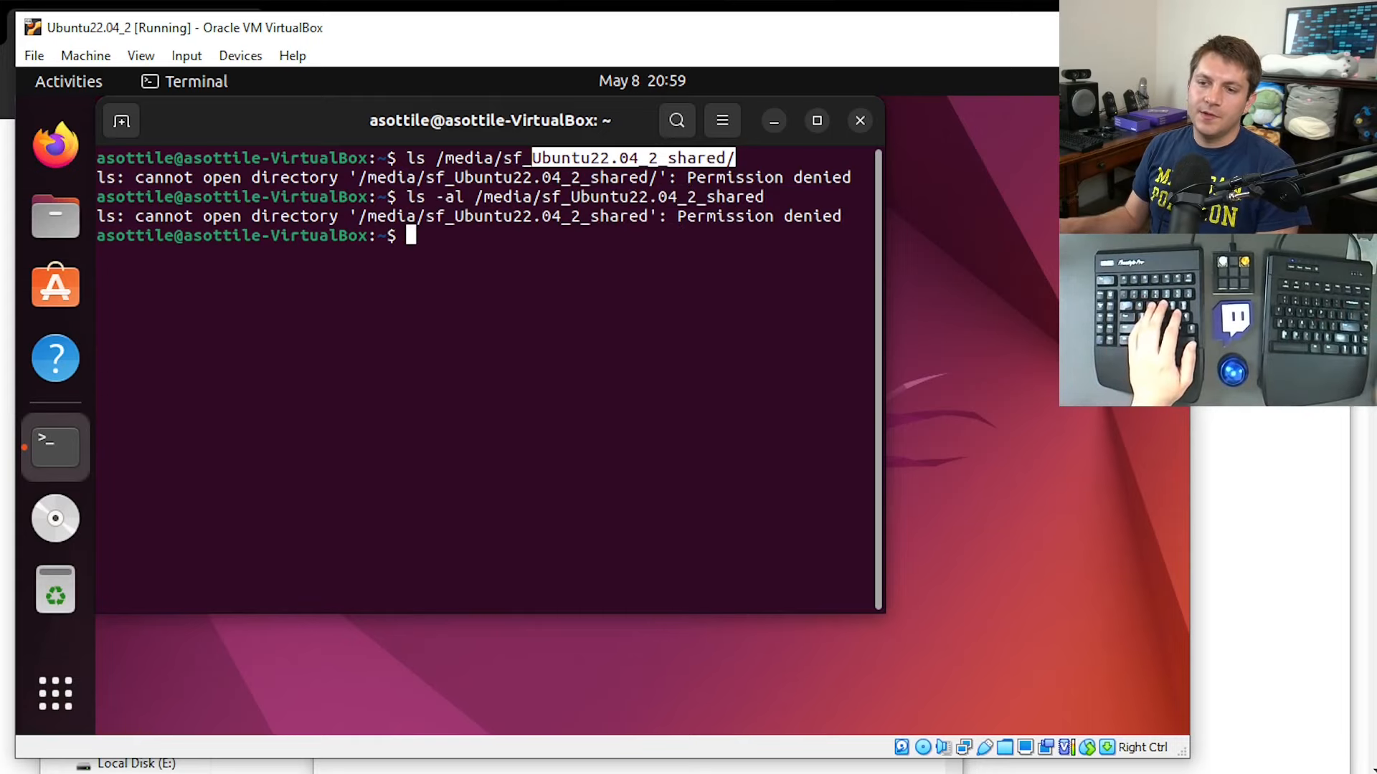
Run the same ls -al listing with sudo, enter the account password, and check the group that owns the shared folder.
{"action": "key", "text": "Up"}
{"action": "key", "text": "Home"}
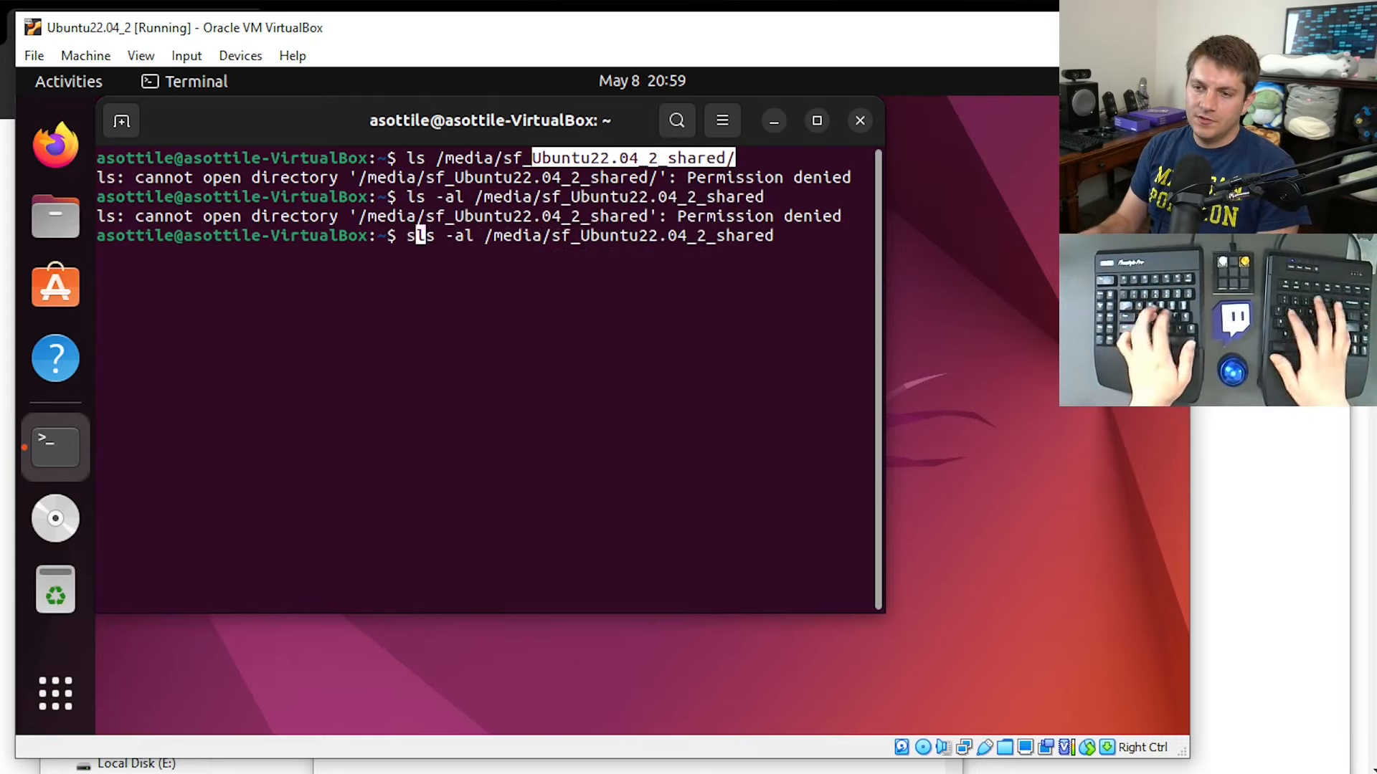
{"action": "type", "text": "sudo"}
{"action": "key", "text": "Return"}
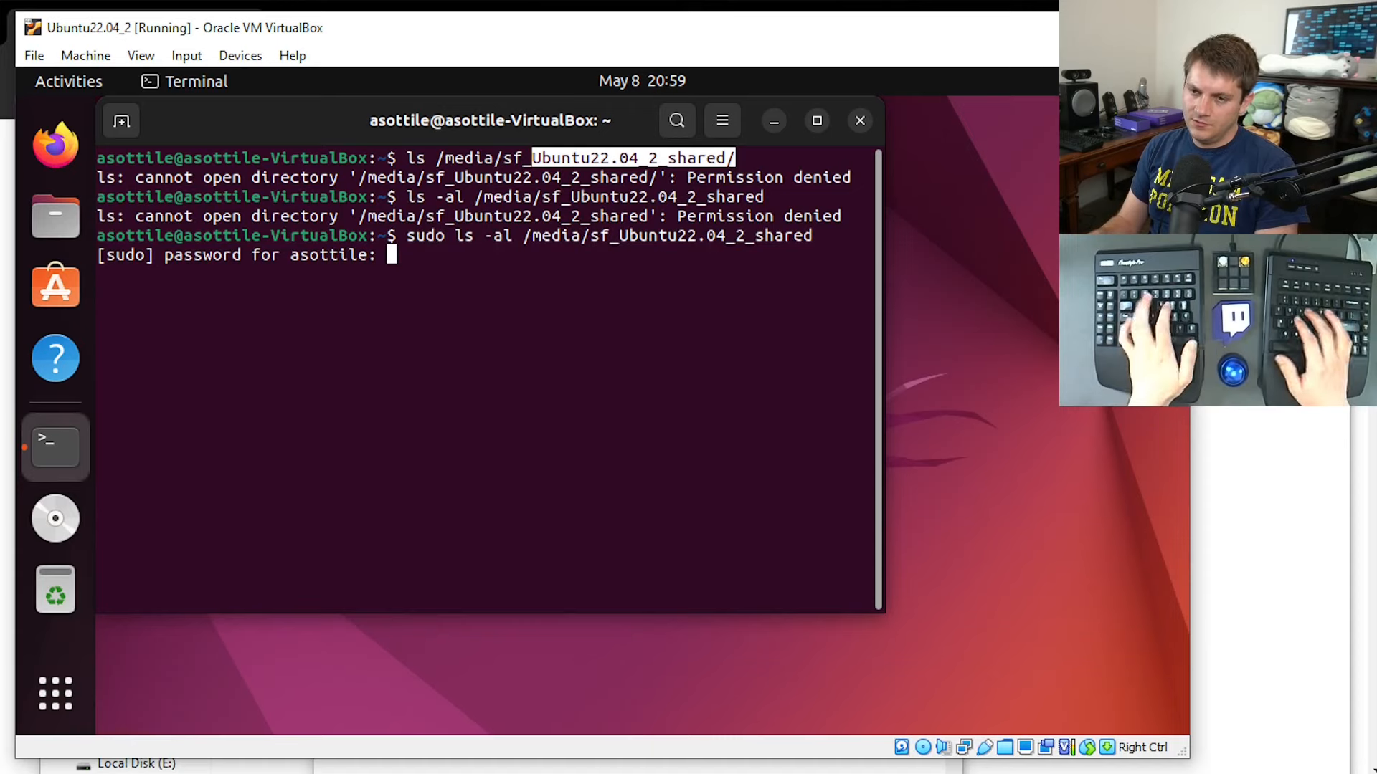
{"action": "key", "text": "Return"}
{"action": "double_click", "coordinate": [302, 294]}
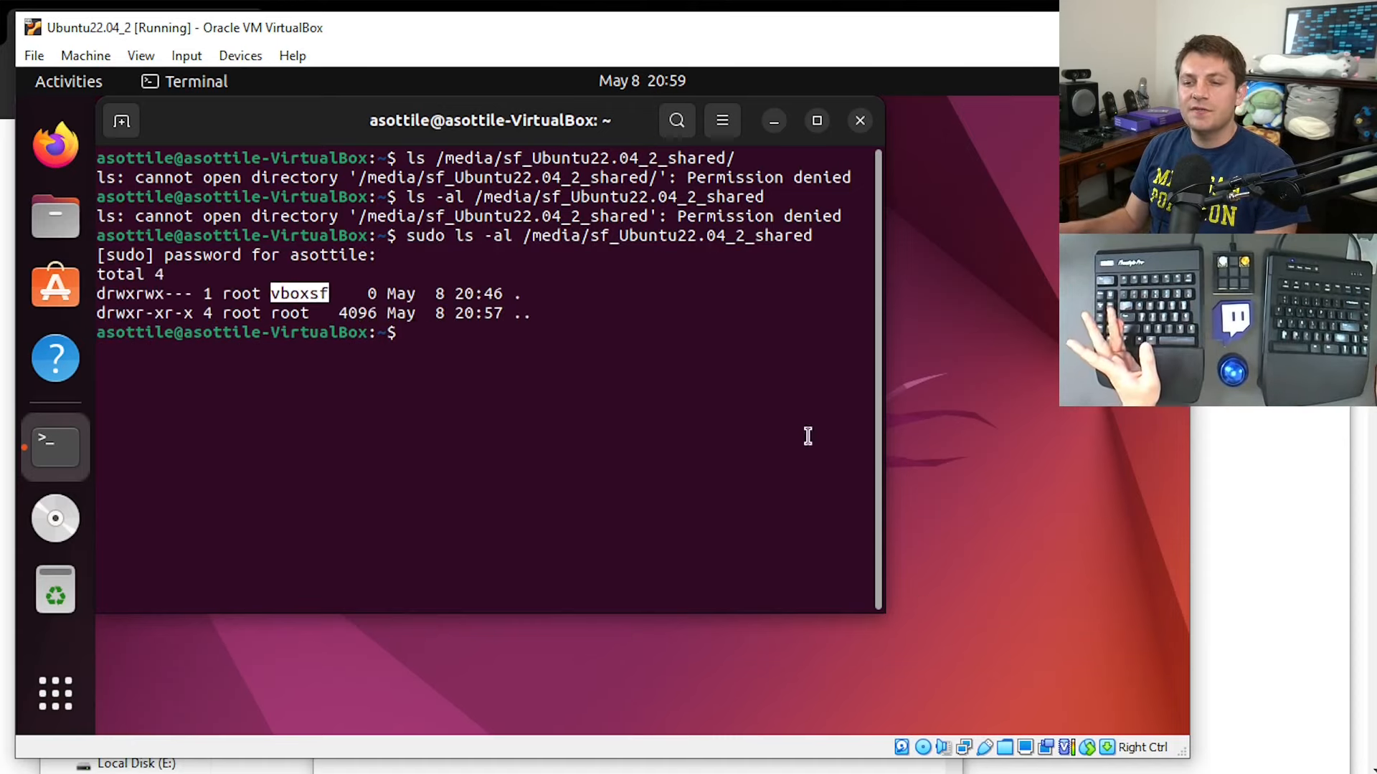
{"action": "left_click", "coordinate": [569, 340]}
Repeat the sudo ls -al listing with a trailing slash on the shared folder path and highlight the folder's group name.
{"action": "key", "text": "Up"}
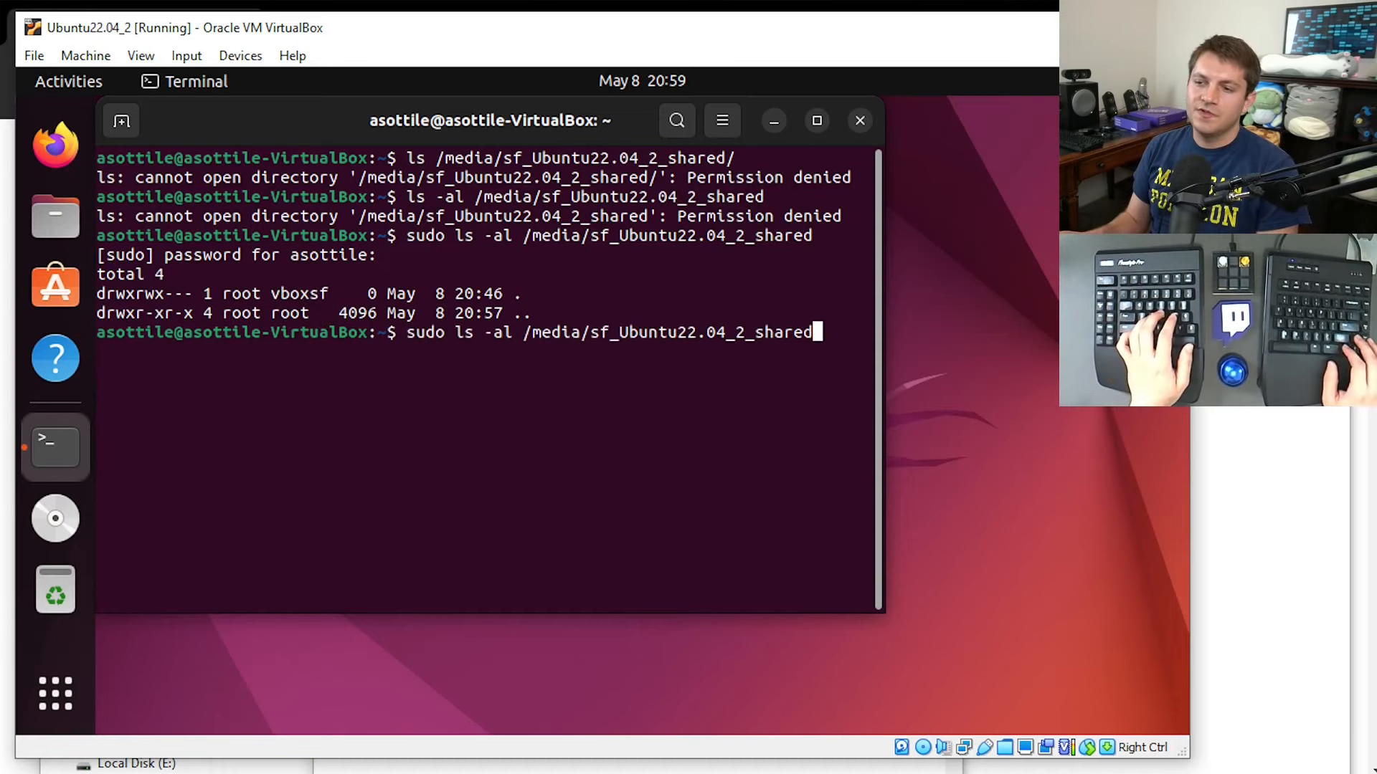
{"action": "type", "text": "/"}
{"action": "key", "text": "Return"}
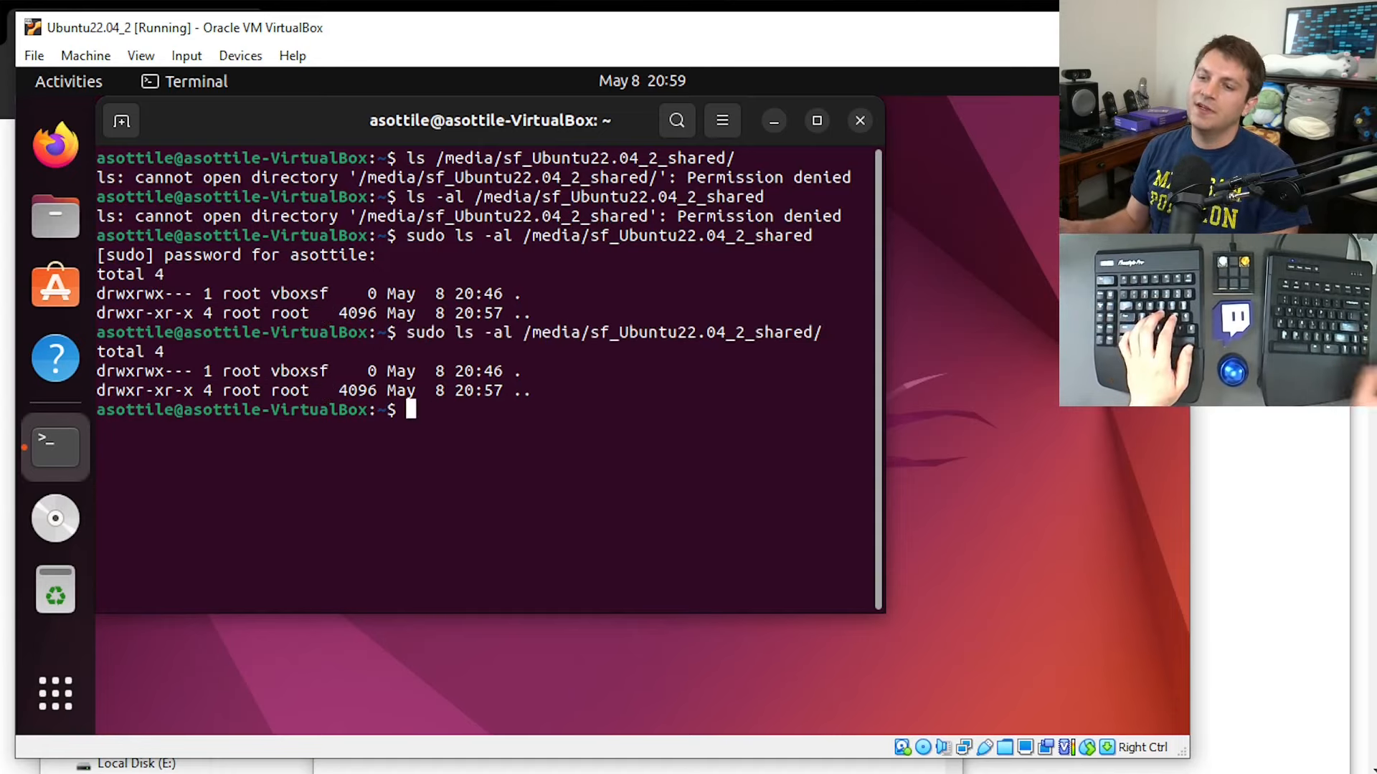
{"action": "left_click_drag", "start_coordinate": [590, 385], "coordinate": [576, 305]}
{"action": "left_click", "coordinate": [575, 305]}
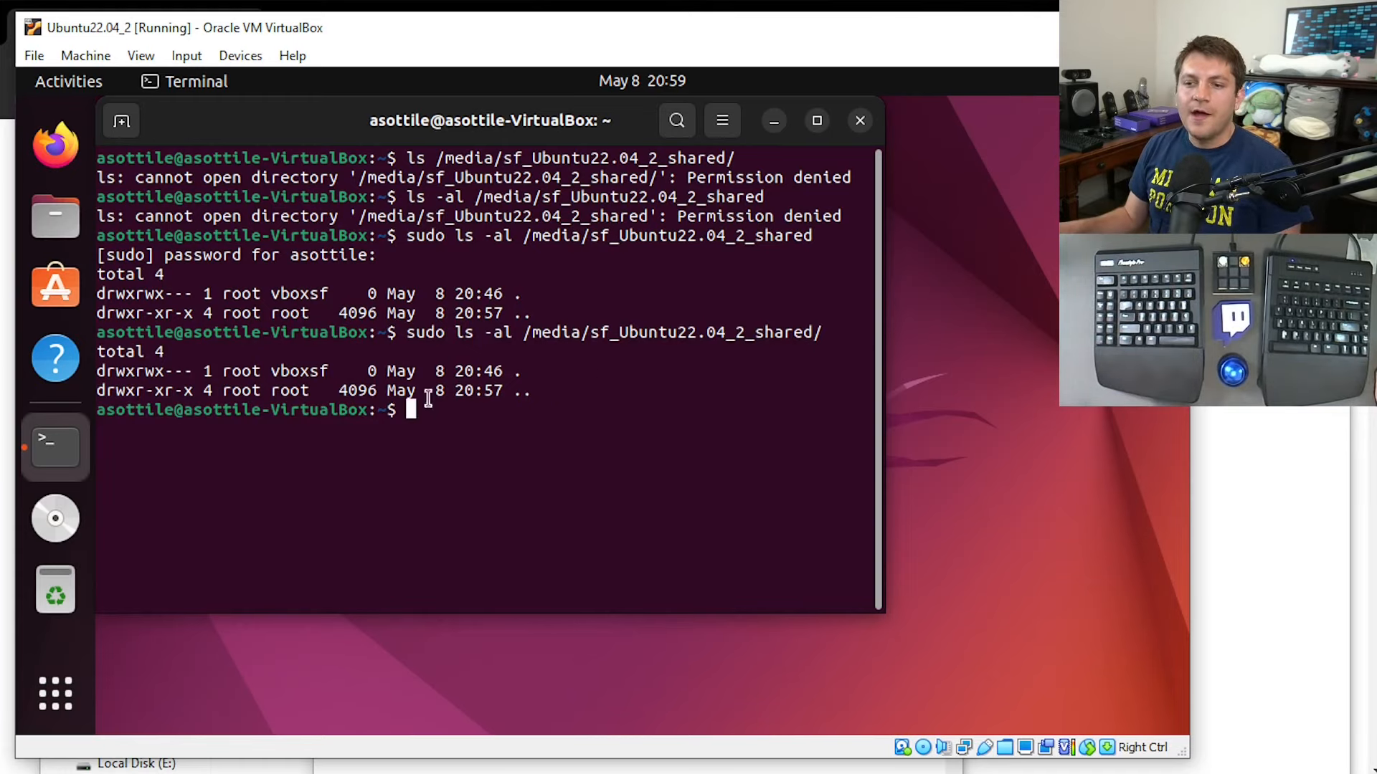
{"action": "double_click", "coordinate": [320, 369]}
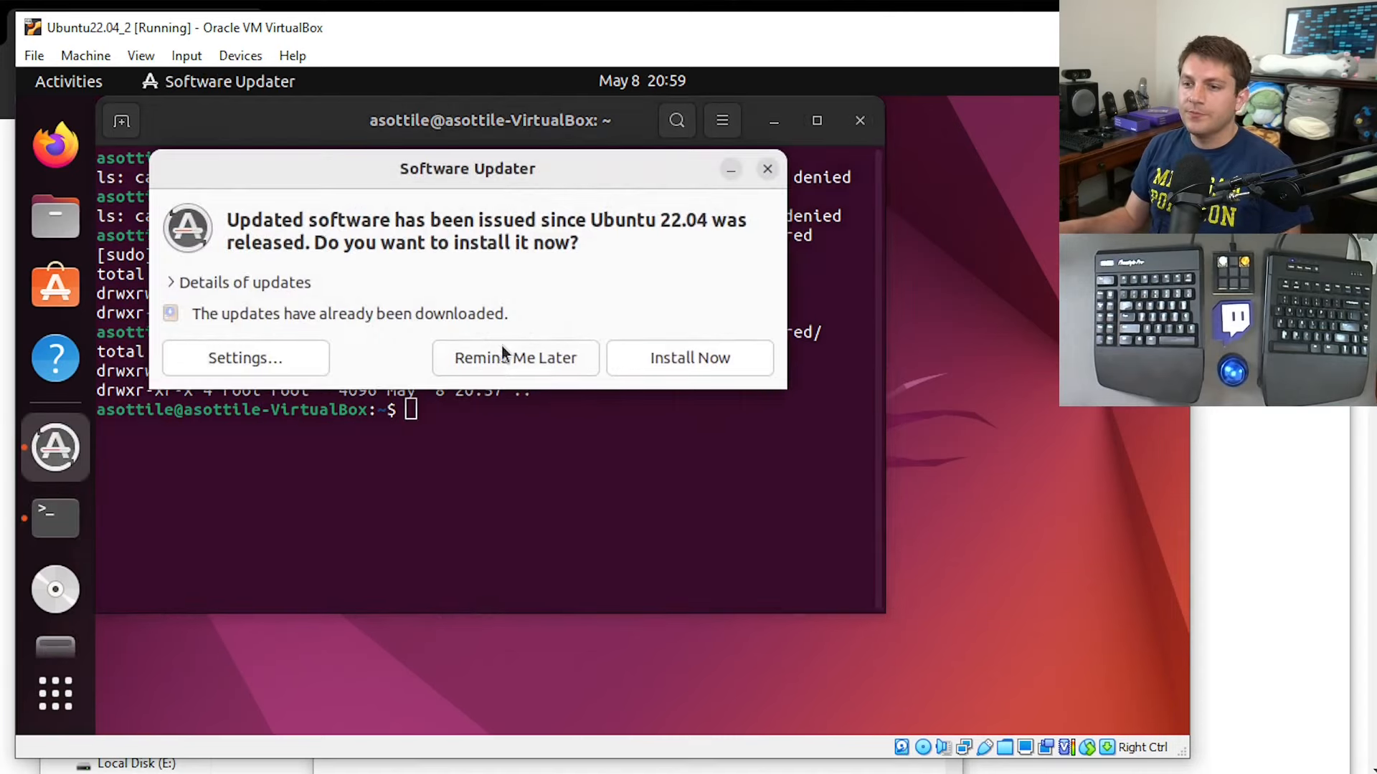
Move the Software Updater dialog lower and inspect the details of the offered updates, then collapse them again.
{"action": "left_click_drag", "start_coordinate": [559, 161], "coordinate": [624, 316]}
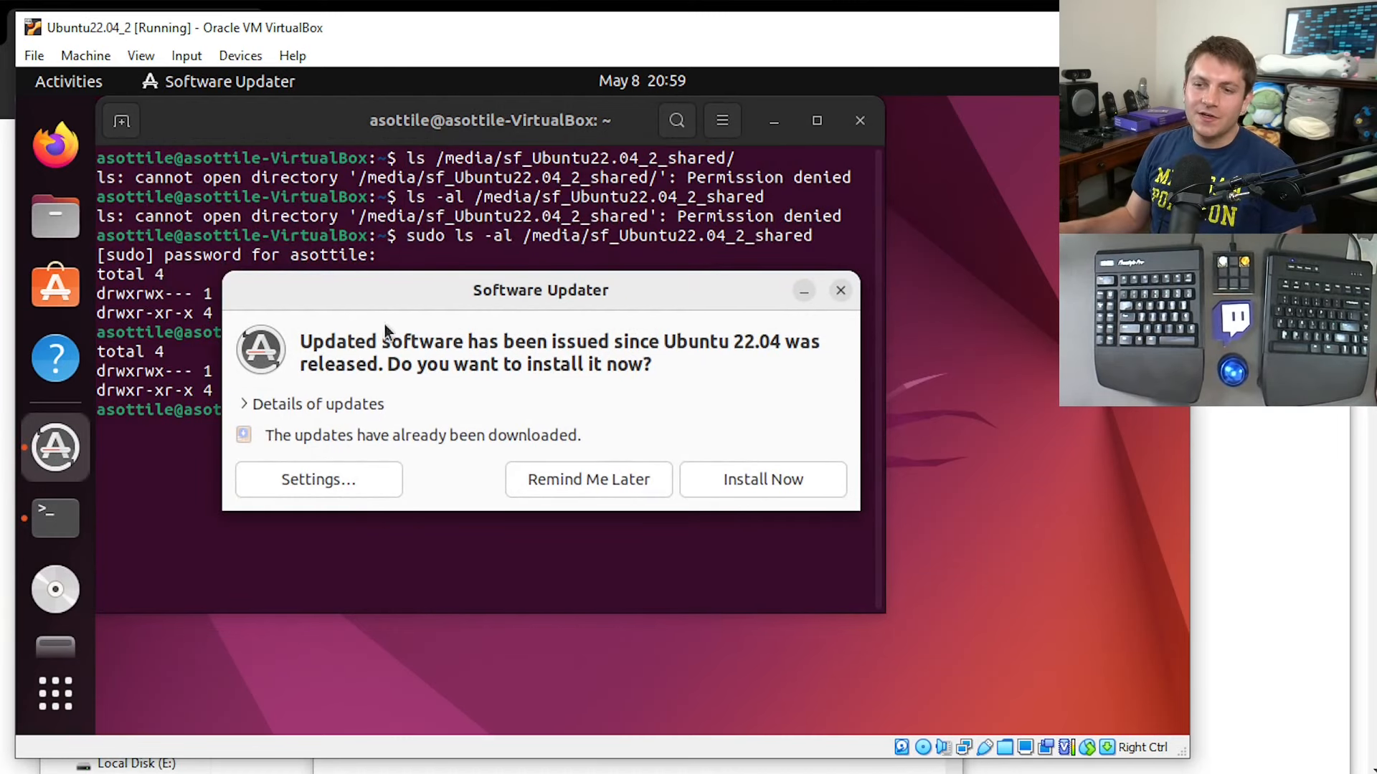
{"action": "left_click", "coordinate": [247, 403]}
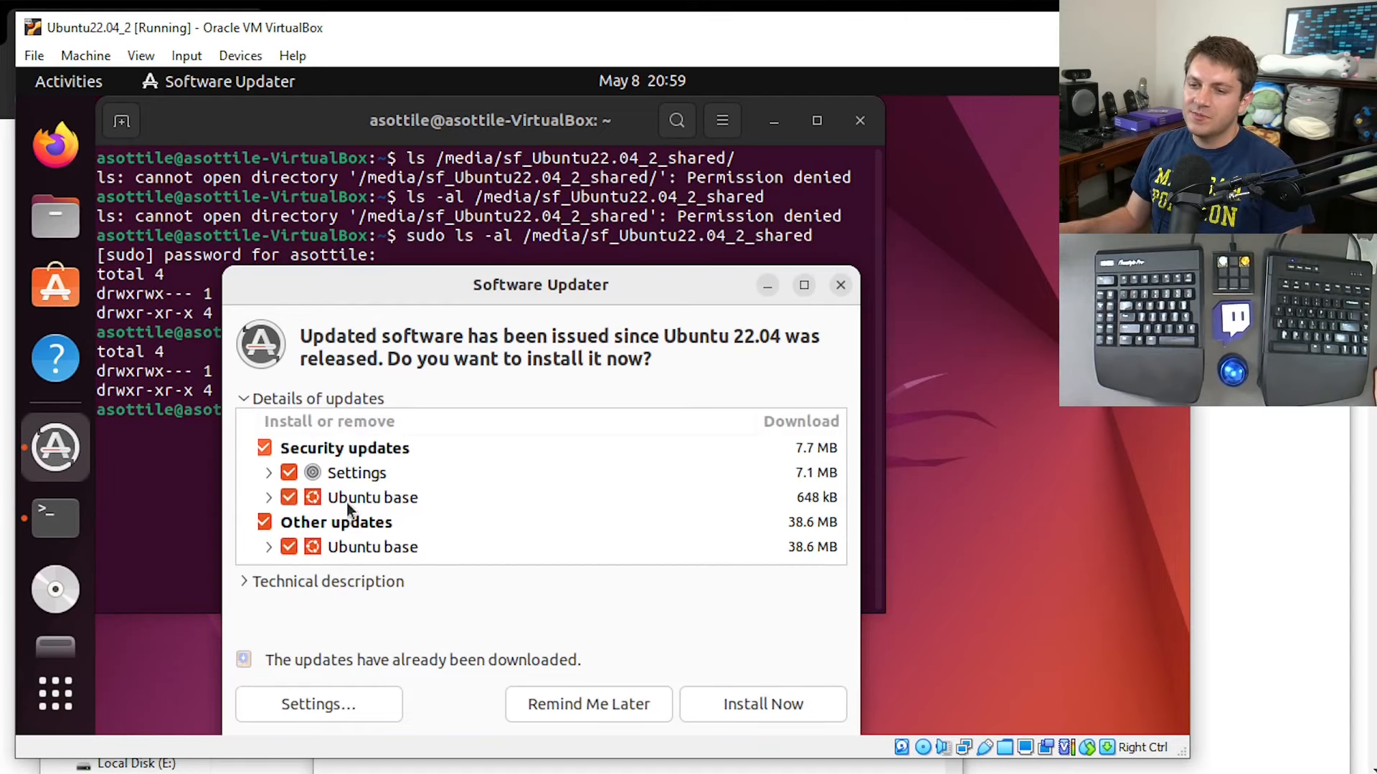
{"action": "left_click", "coordinate": [246, 403]}
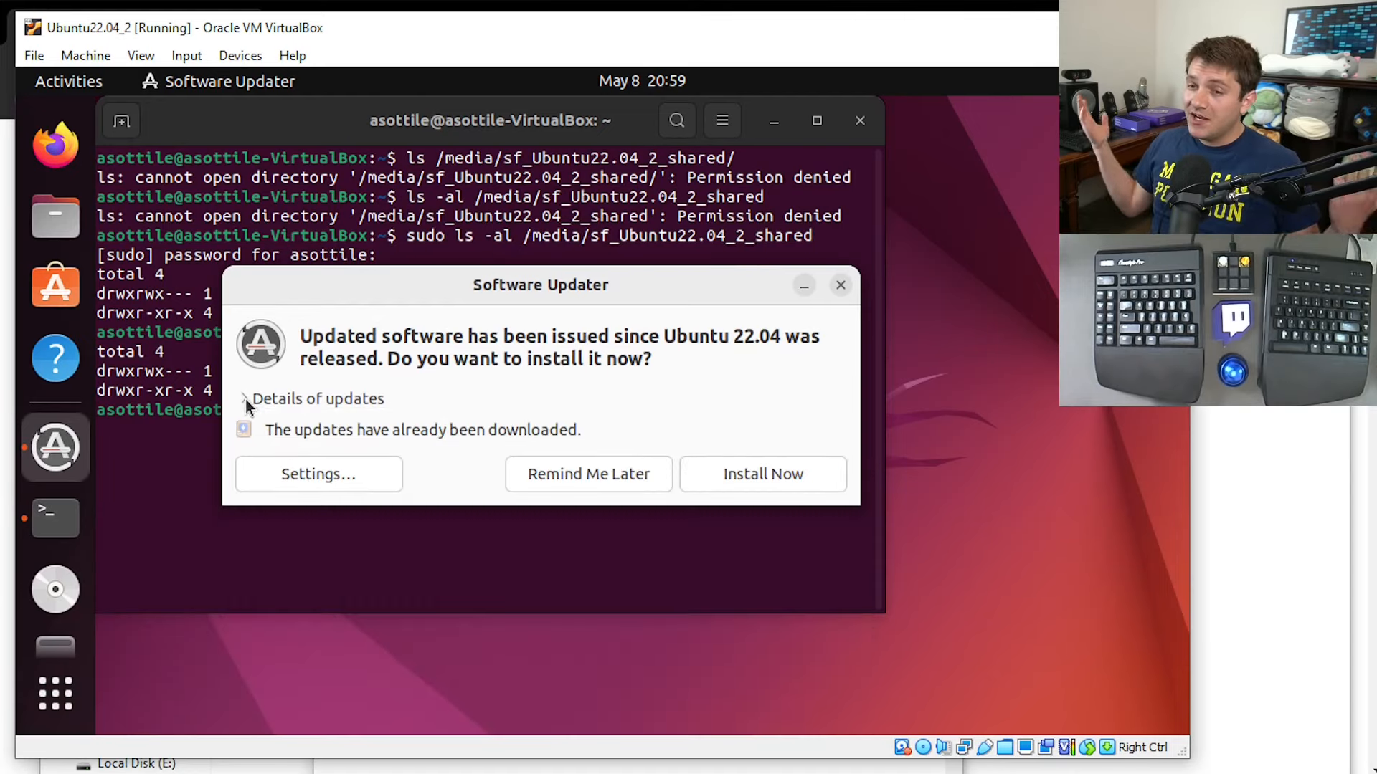